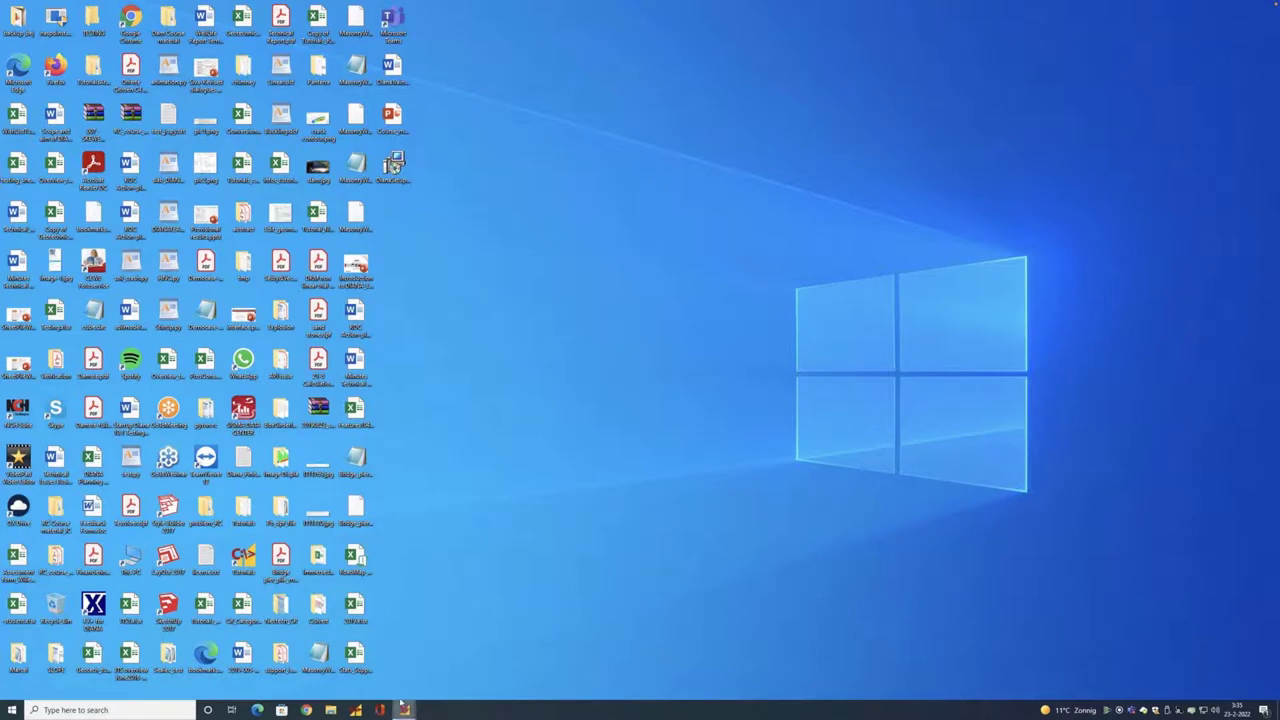
Step: Launch DIANA FEA from the taskbar and enlarge its window to fill most of the screen
click(371, 657)
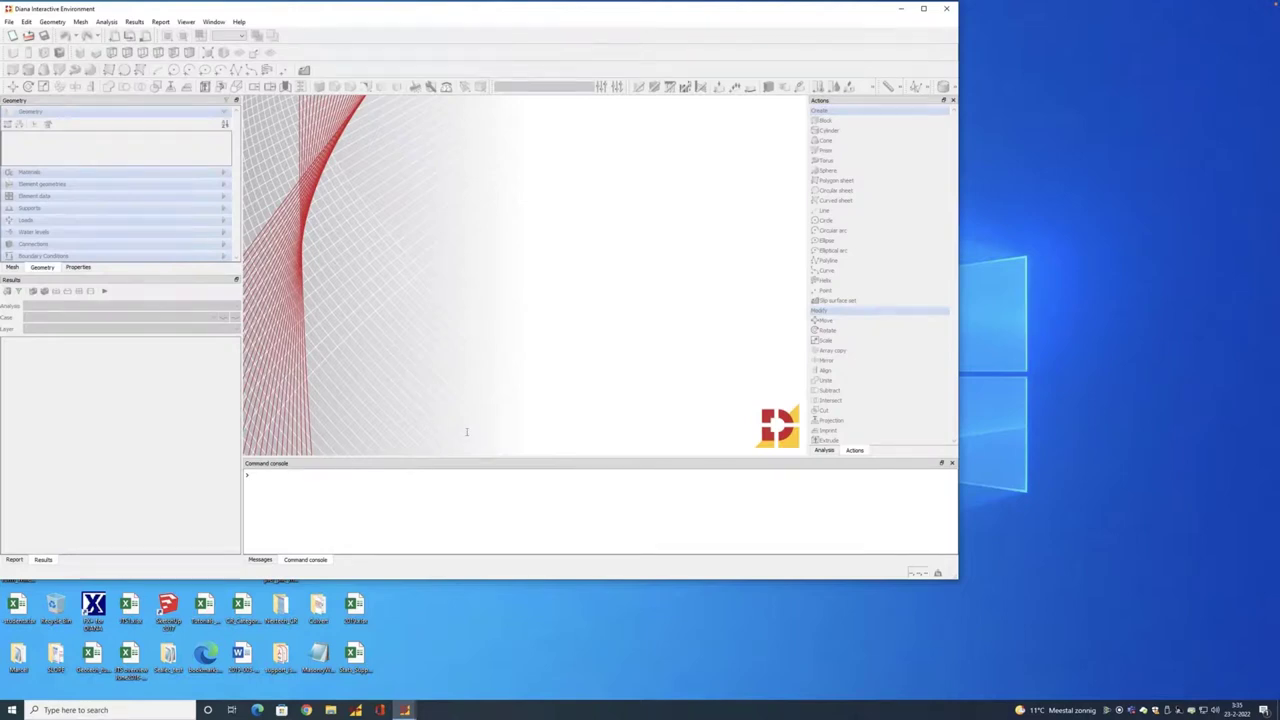
drag(962, 578, 1098, 678)
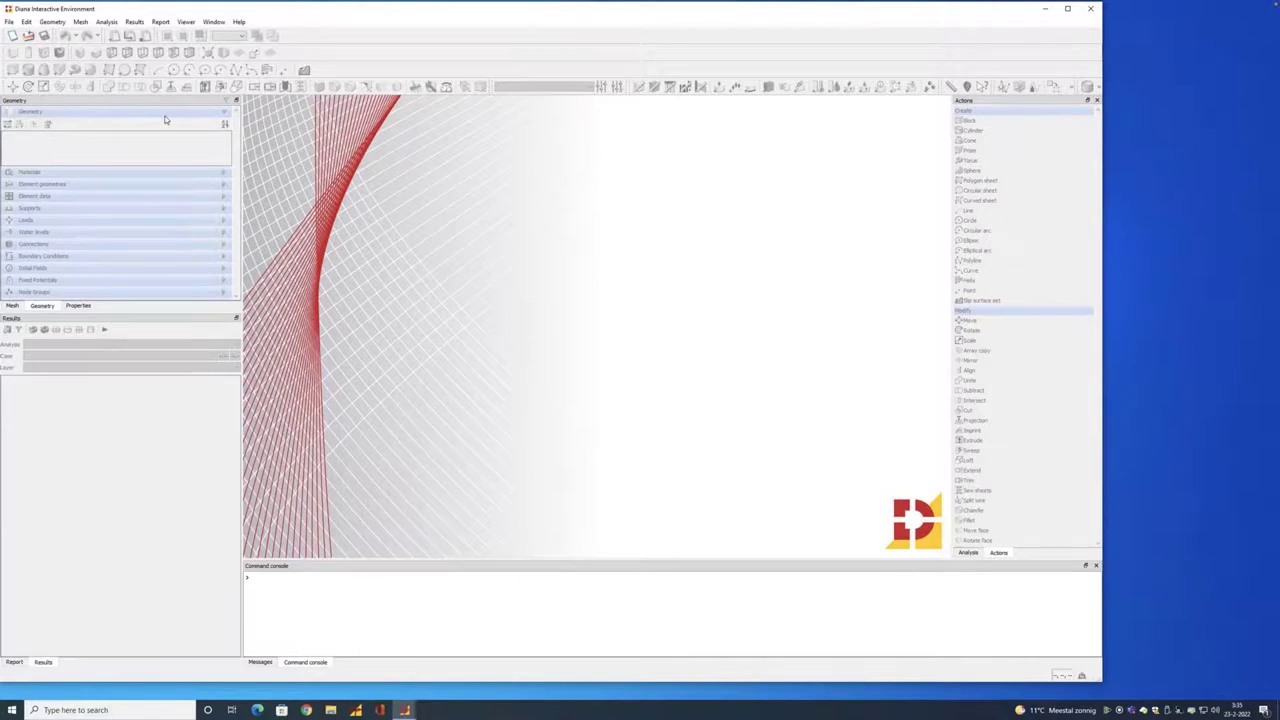
click(9, 21)
Step: Start a new project named Demo_today with Two dimensional model dimensions
click(106, 21)
click(12, 35)
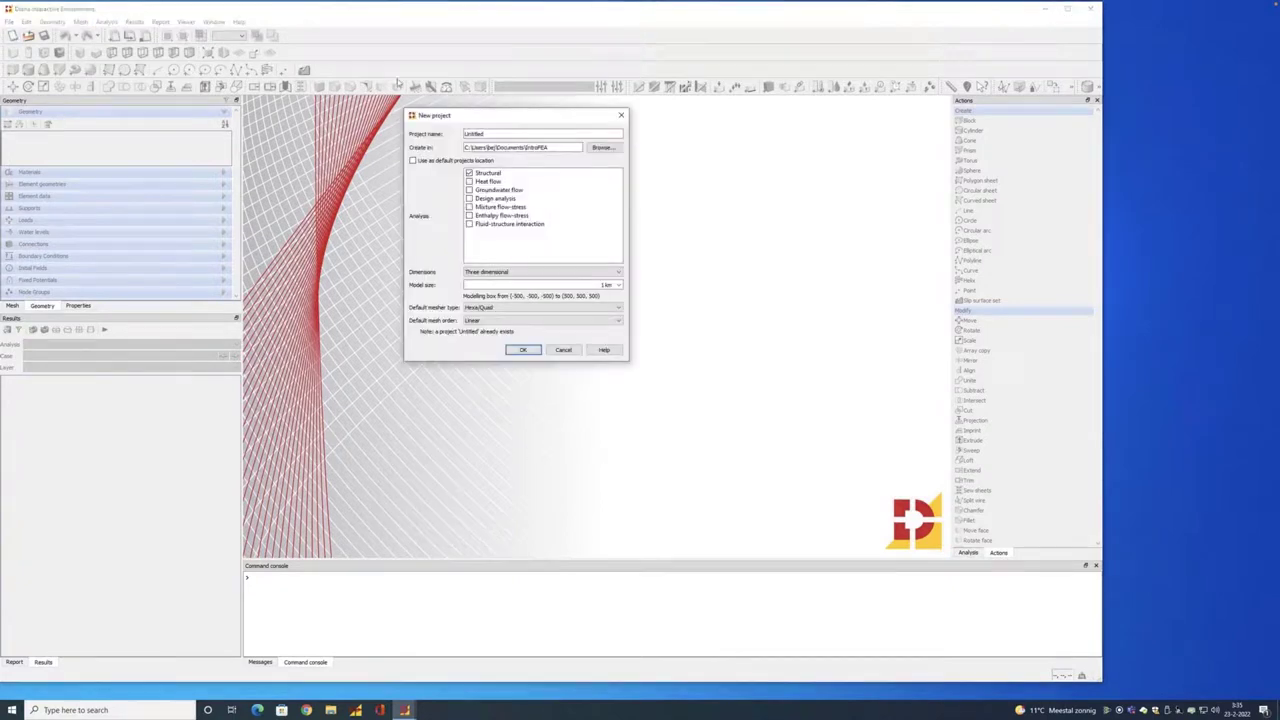
drag(491, 119, 548, 146)
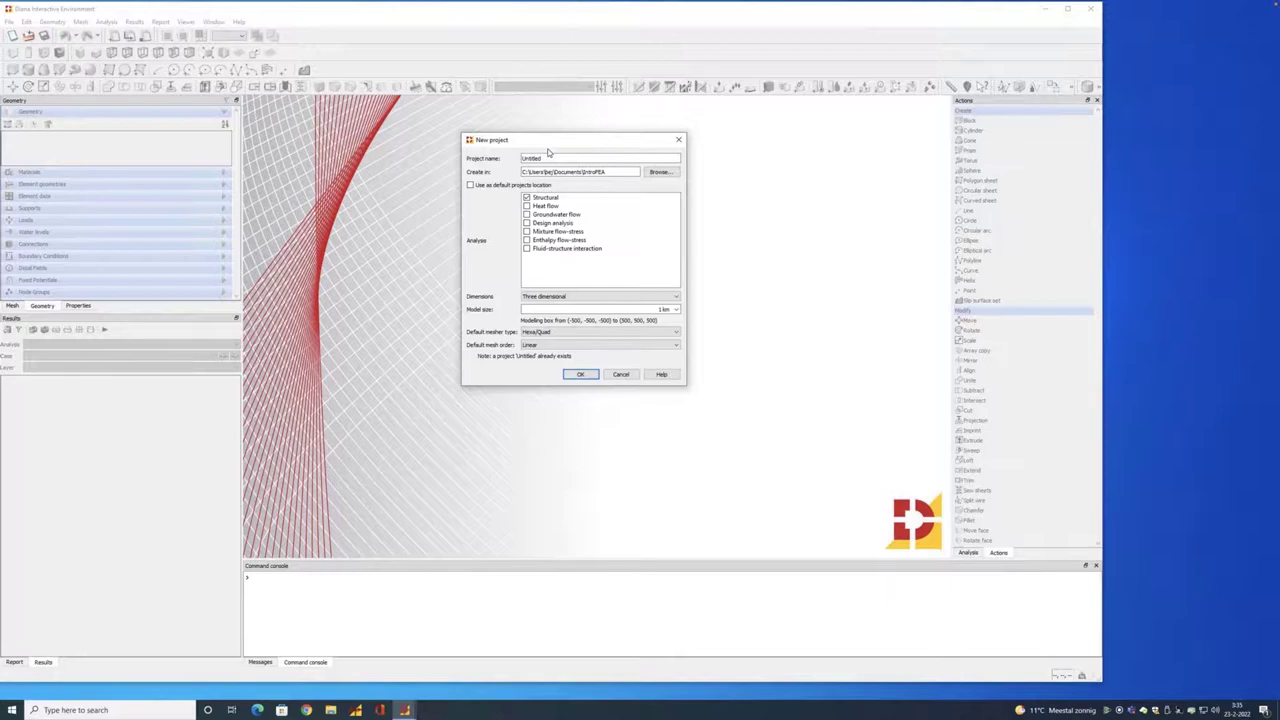
double_click(531, 158)
text(Demo_today)
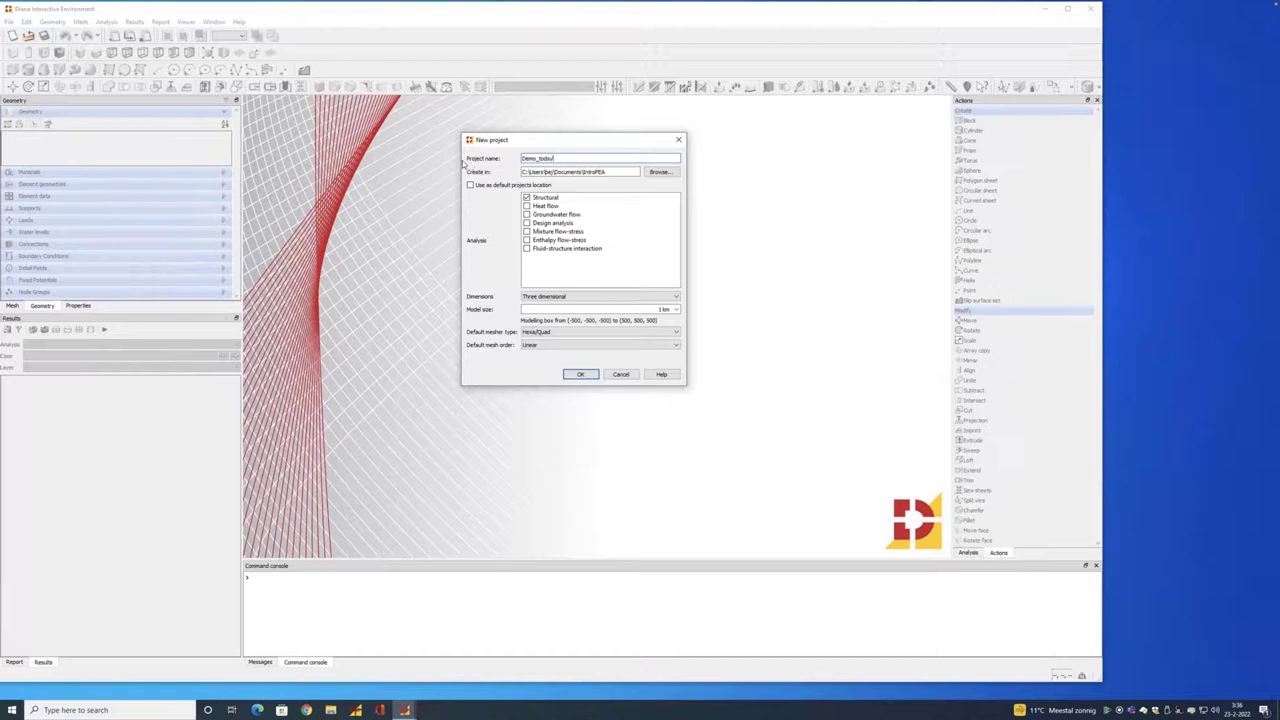
key(Tab)
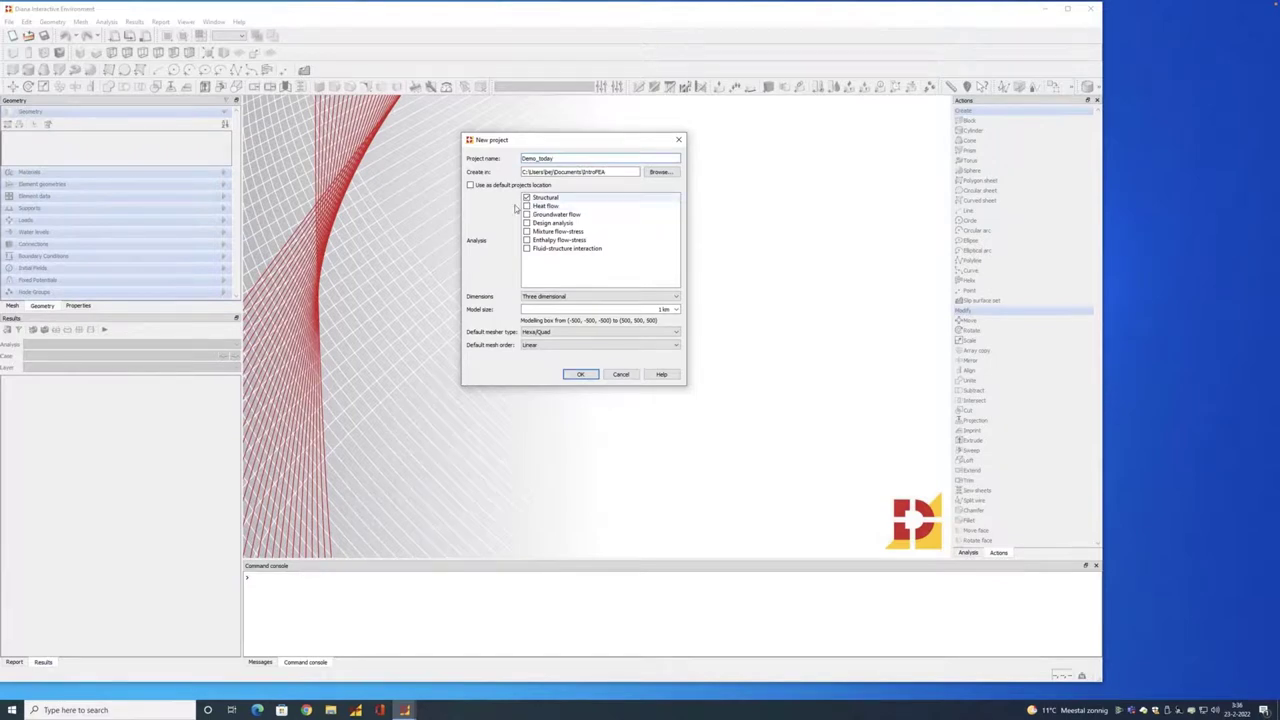
click(675, 298)
click(573, 309)
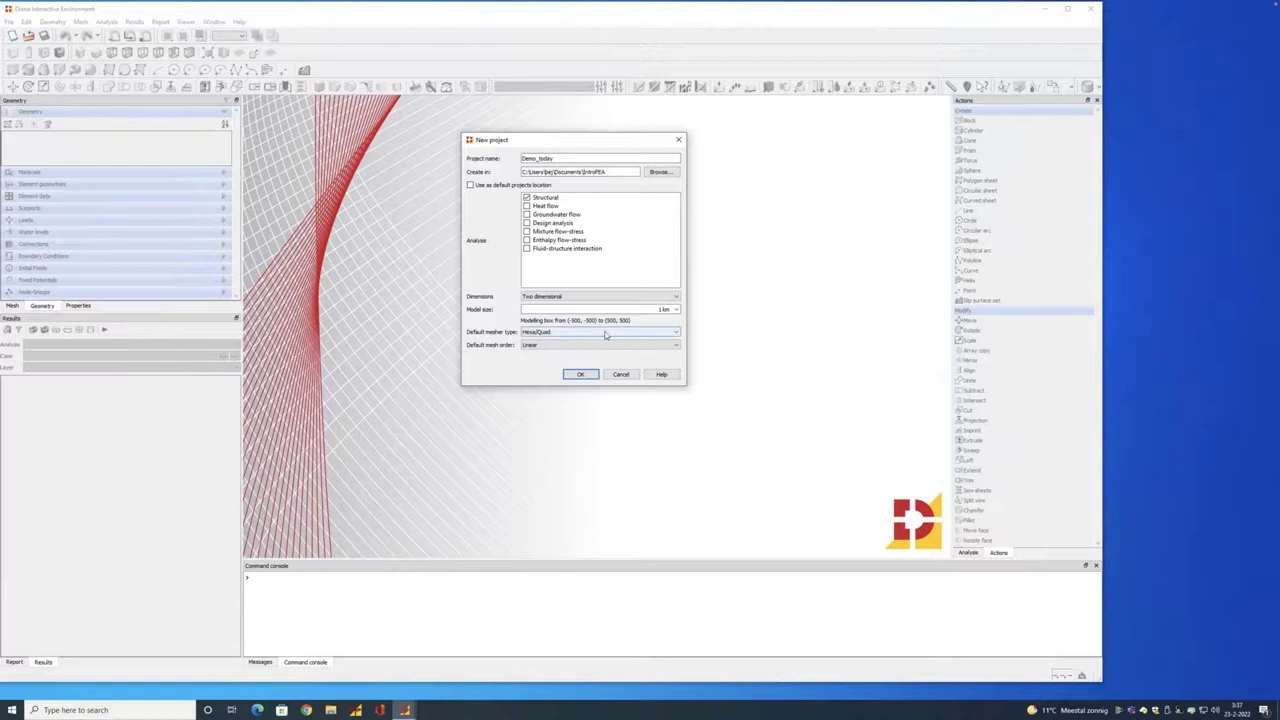
Step: Set Quadratic mesh order with mid-side nodes On shape, and create the Demo_today project
click(571, 346)
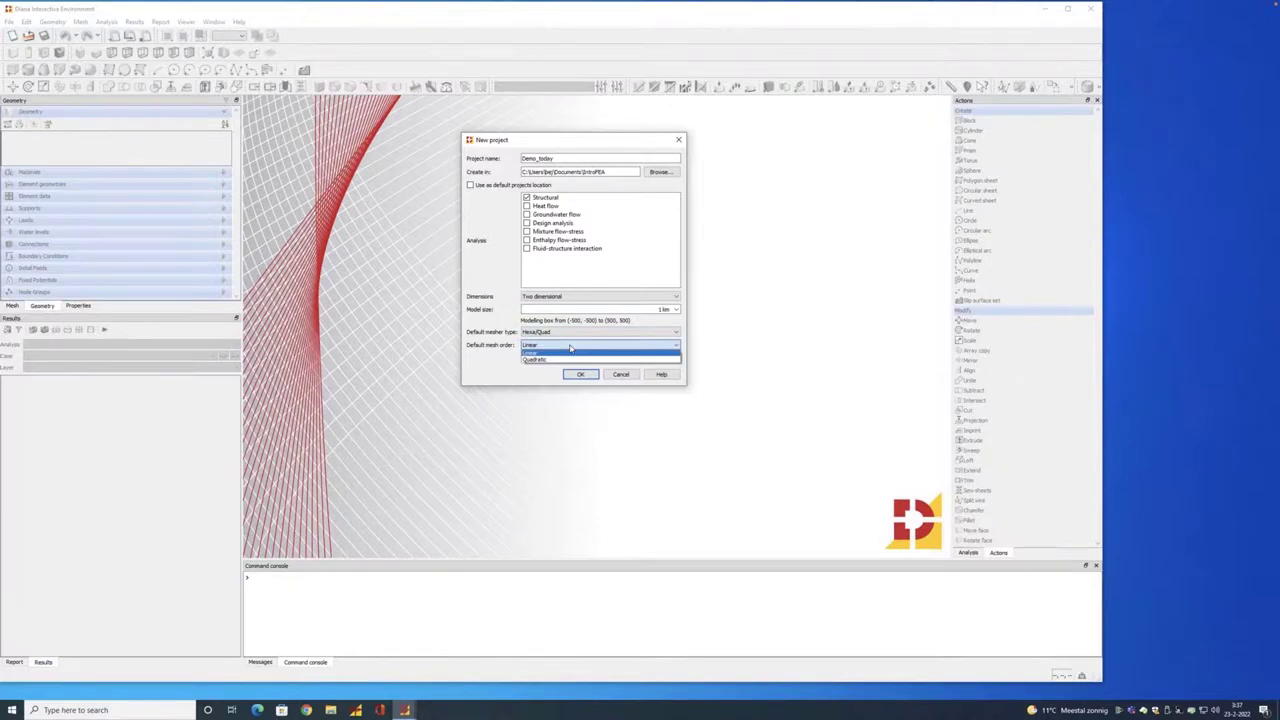
click(571, 359)
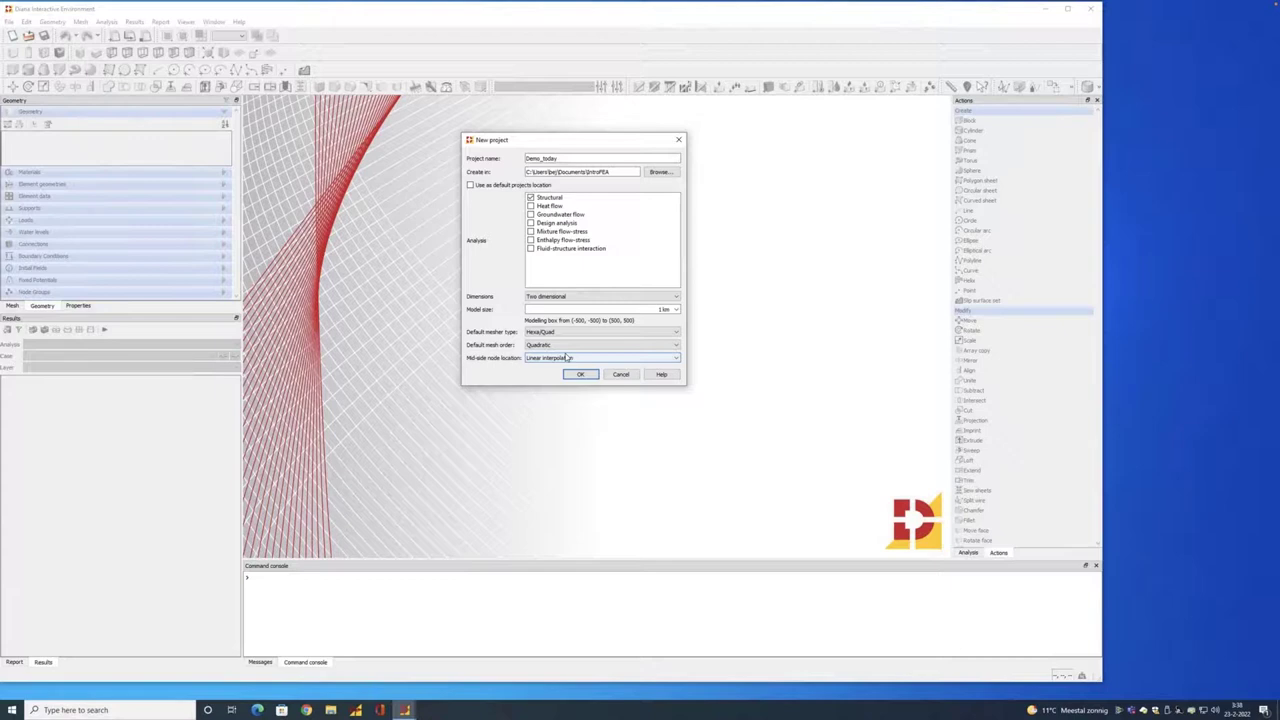
click(568, 358)
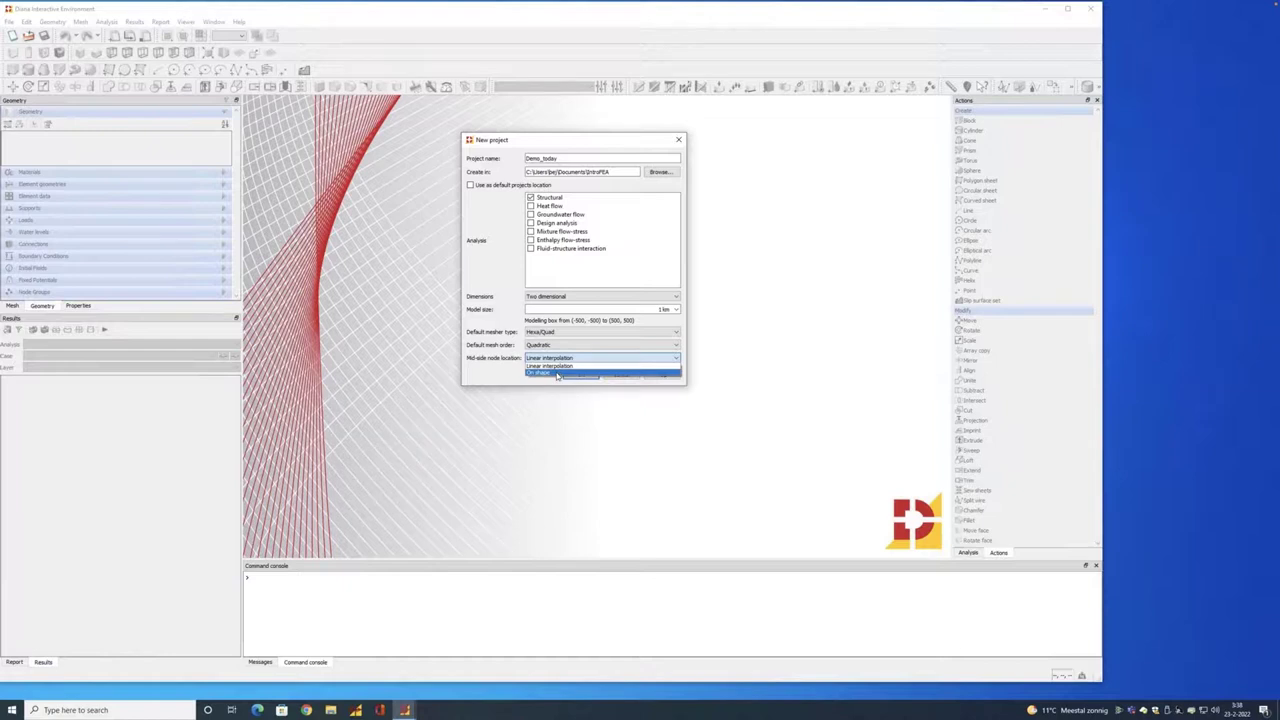
click(557, 373)
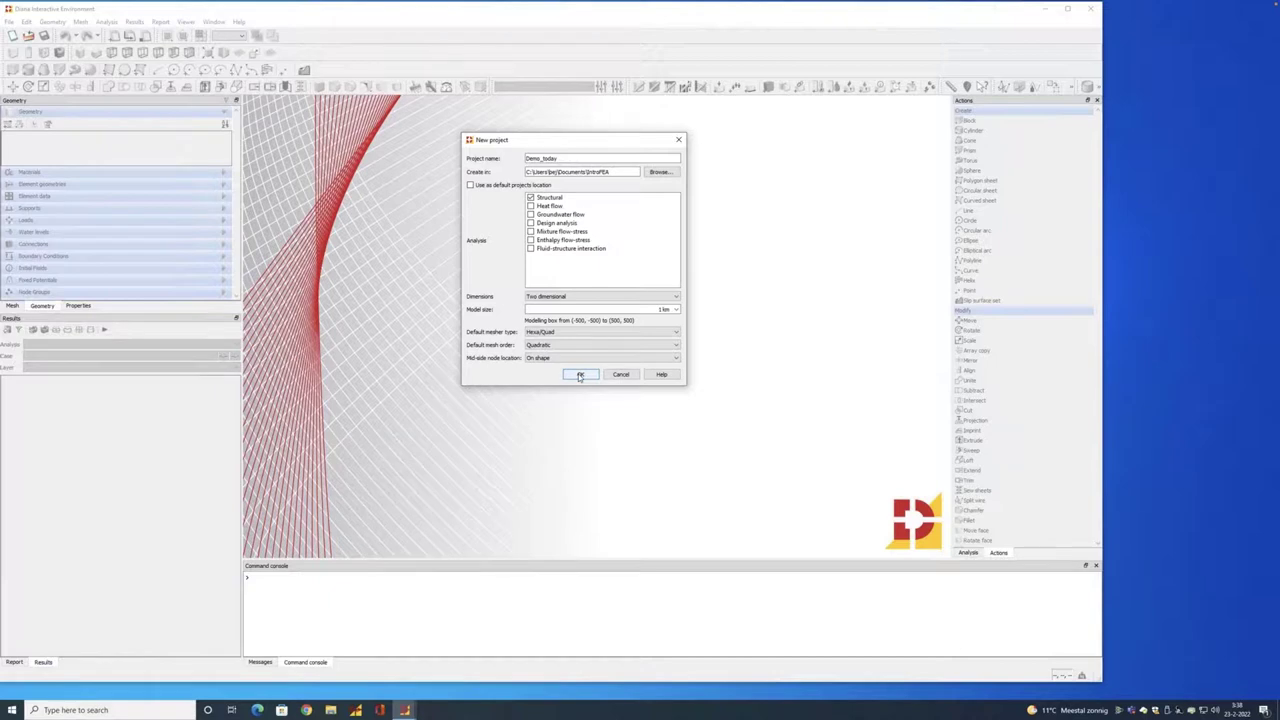
click(579, 375)
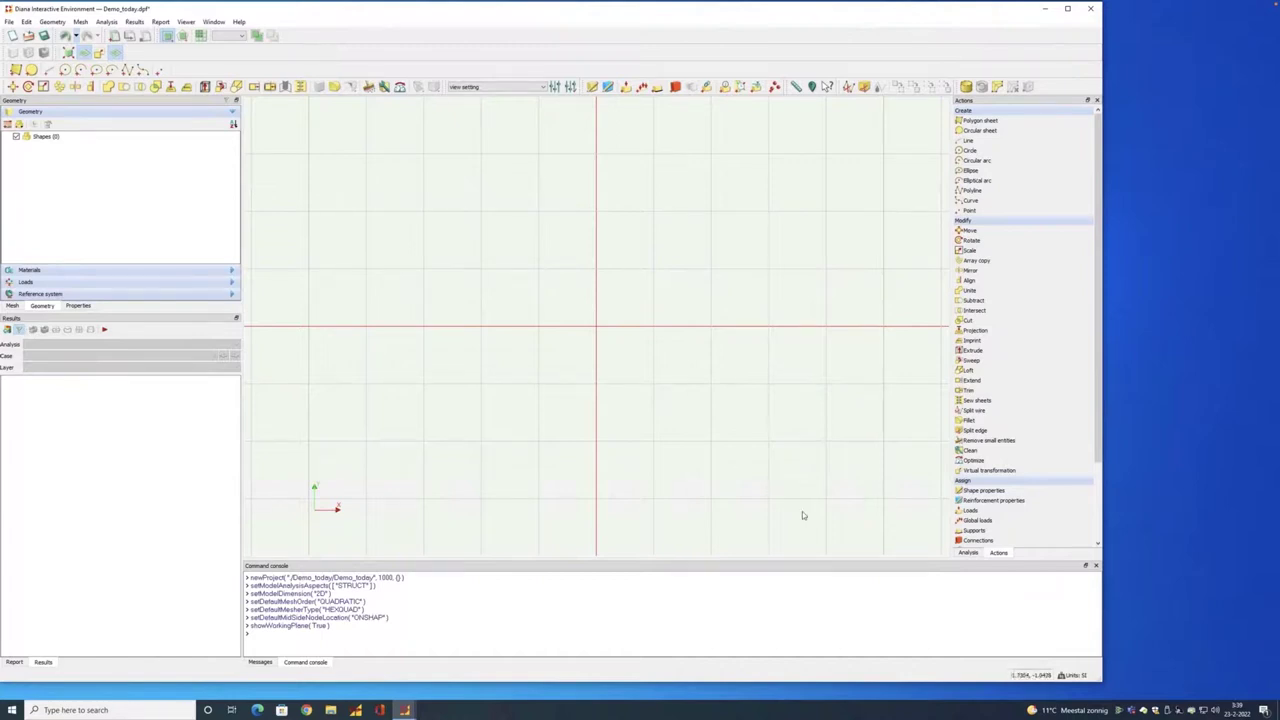
Step: Change the model units to millimeter for length and ton for mass
click(1072, 676)
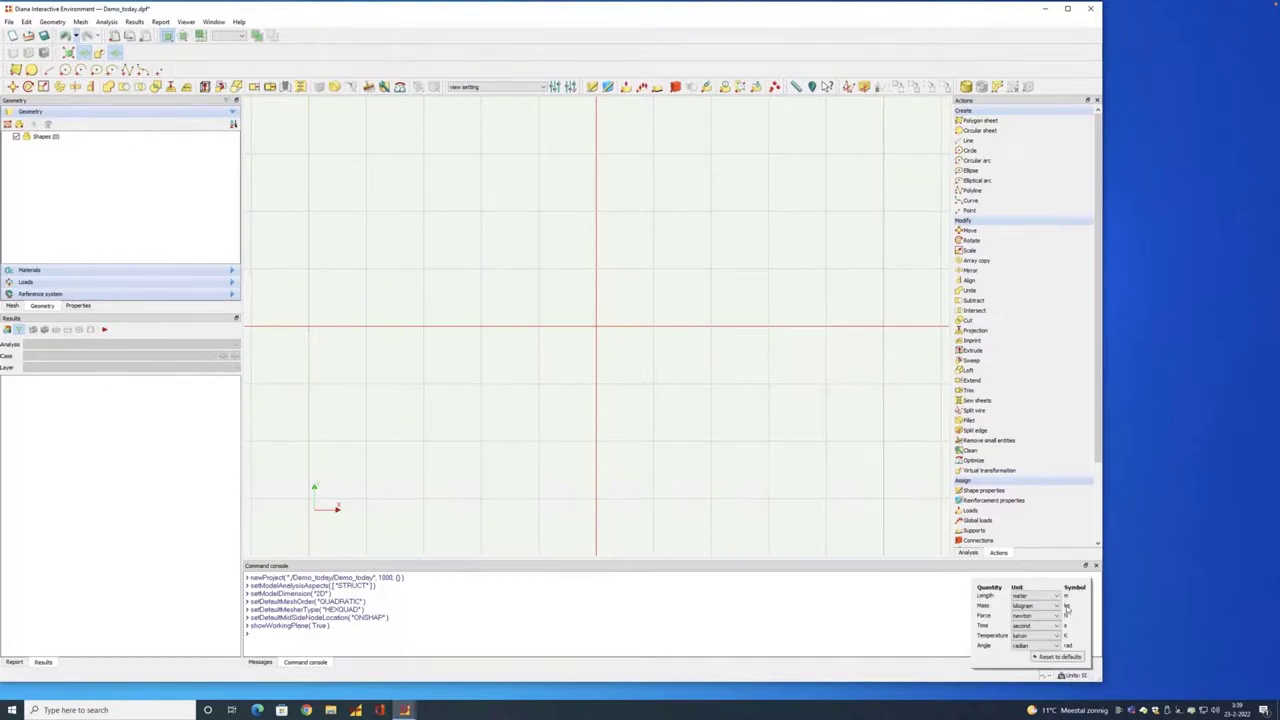
click(1038, 596)
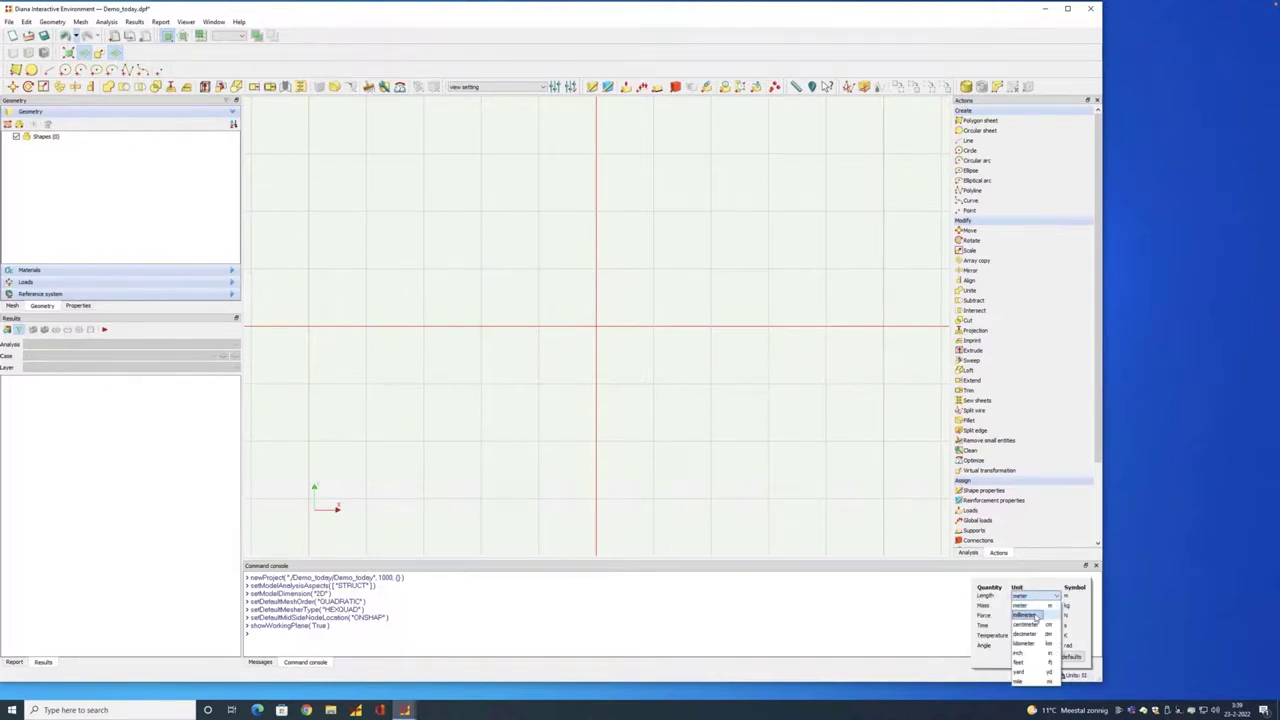
click(1036, 615)
click(1036, 606)
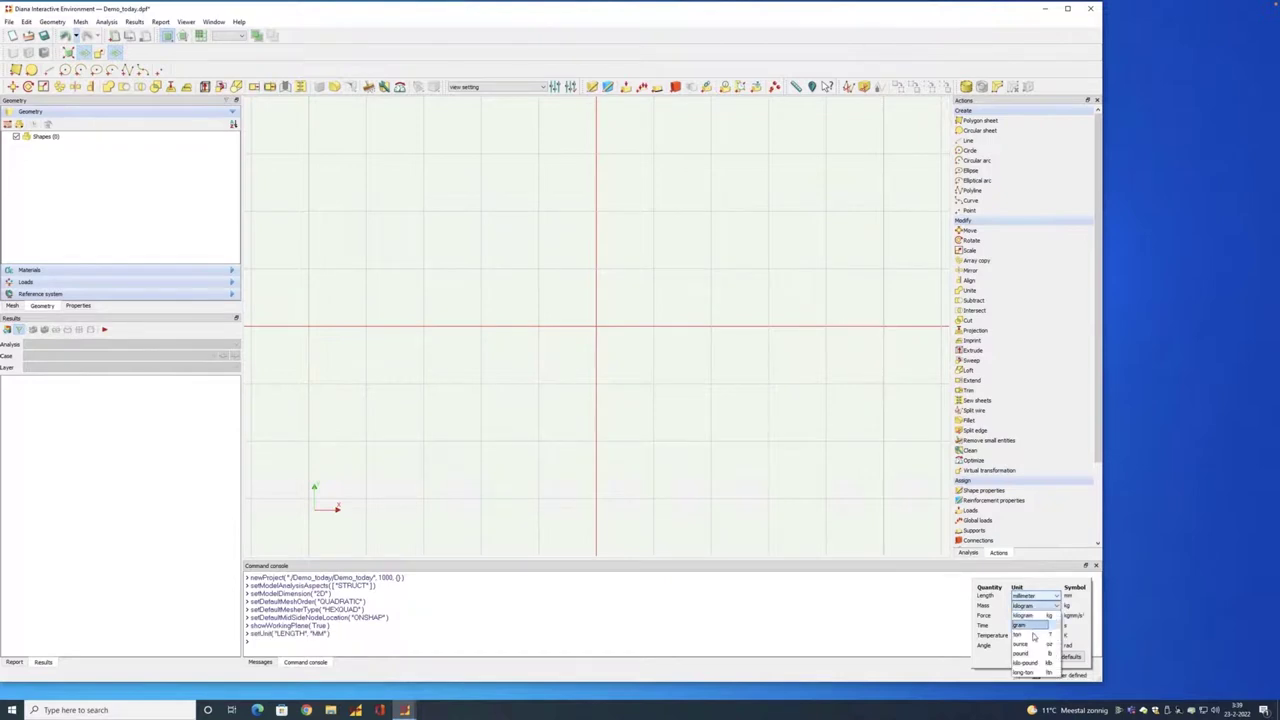
click(1034, 634)
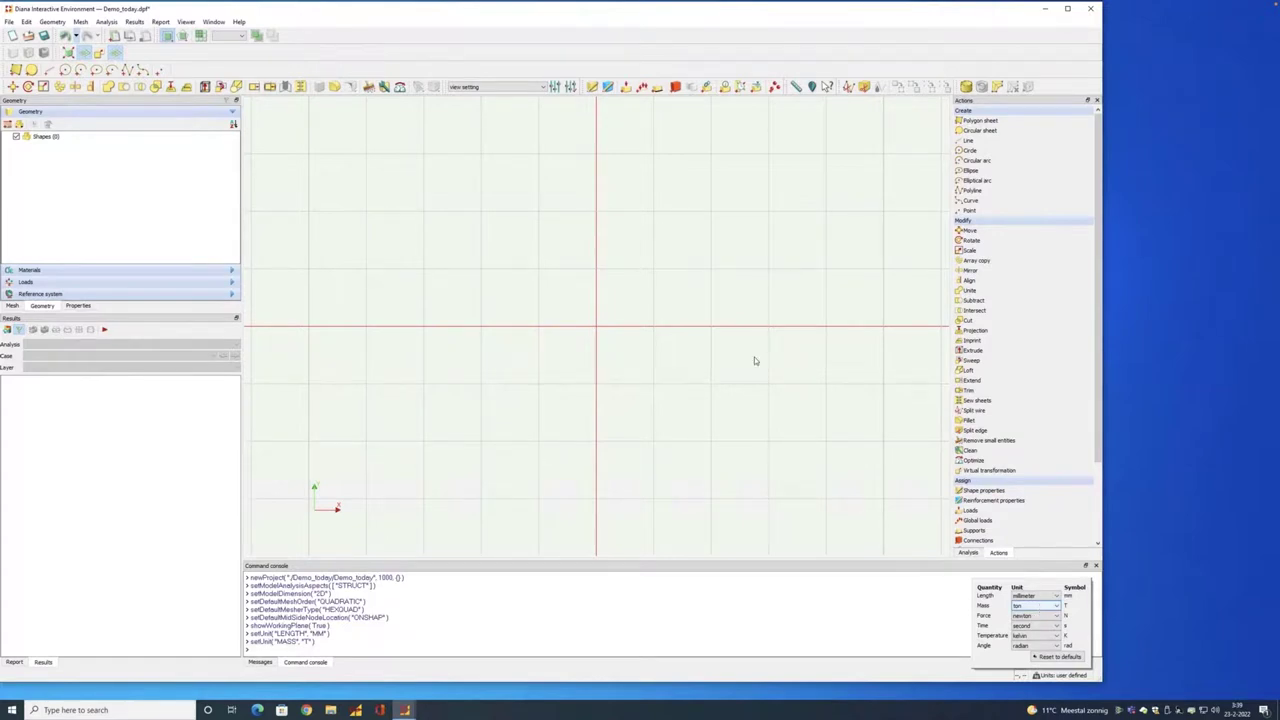
Step: Start a polygon sheet named Plate, defined by point coordinates, and add point rows
click(16, 70)
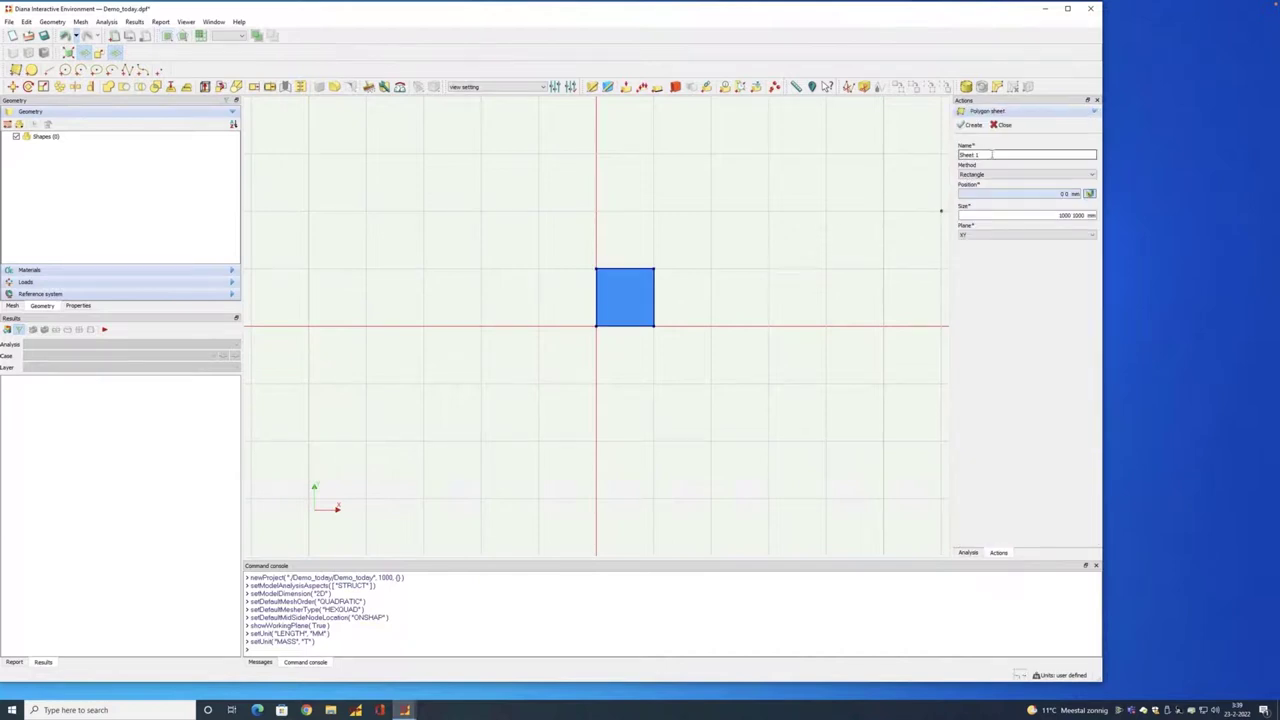
double_click(992, 154)
text(Flate)
click(987, 176)
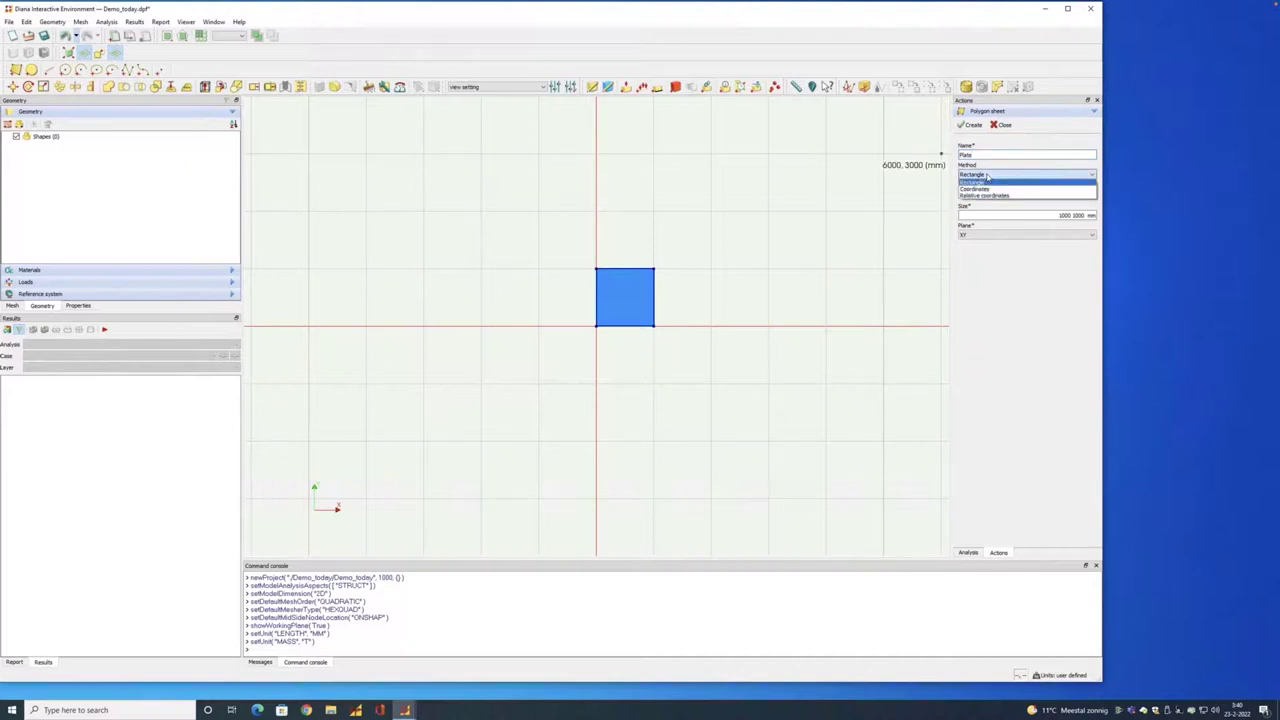
click(986, 189)
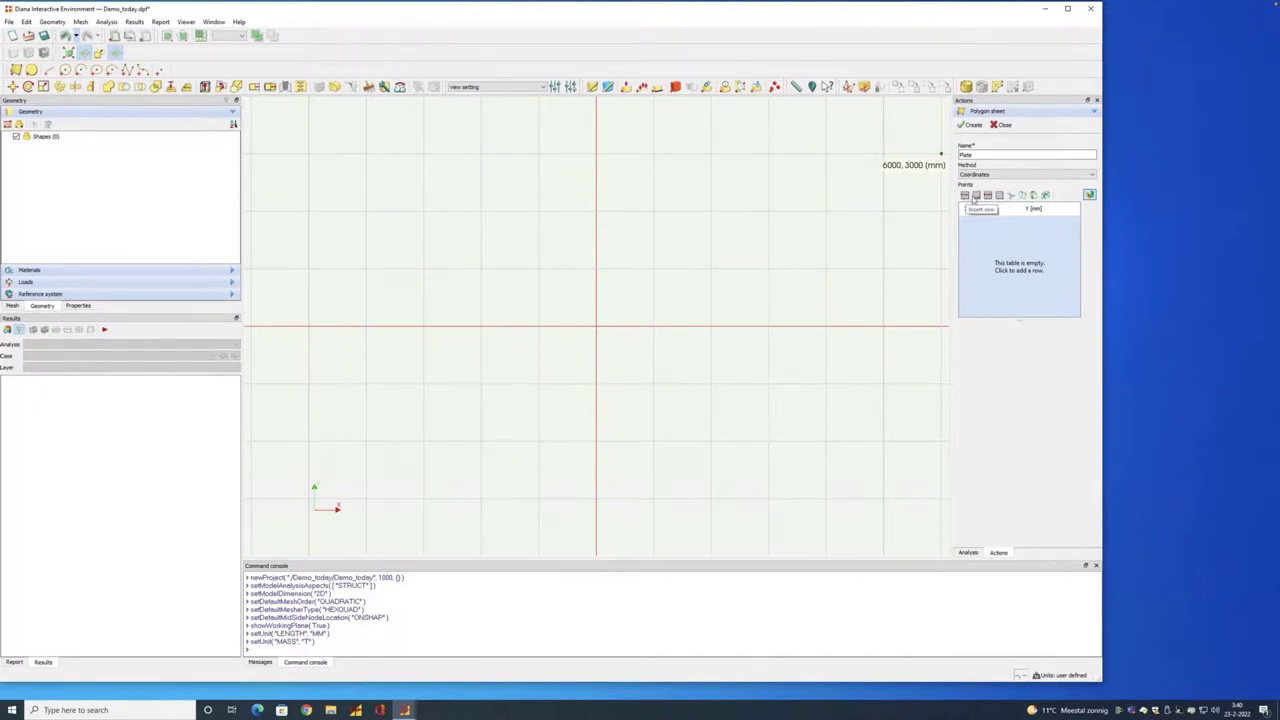
click(965, 195)
click(965, 195)
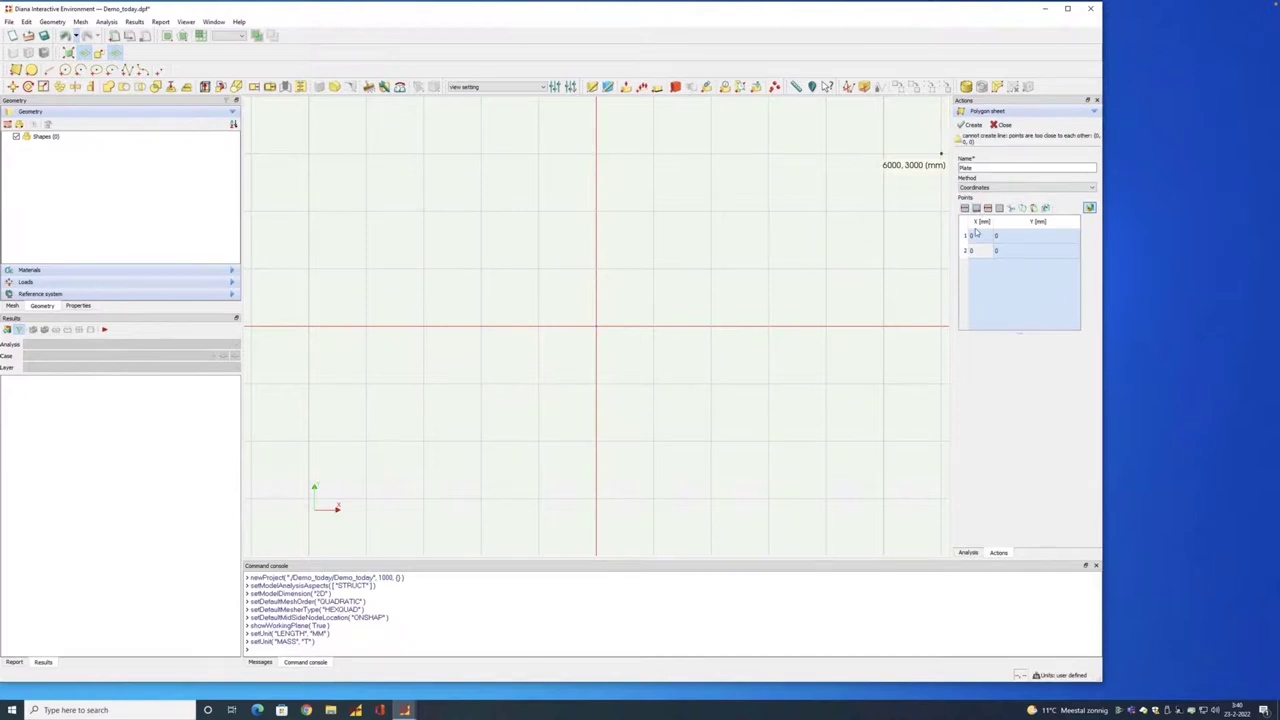
Step: Enter the corner points (0,0), (10,0) and (10,18) in the points table
double_click(975, 235)
key(Tab)
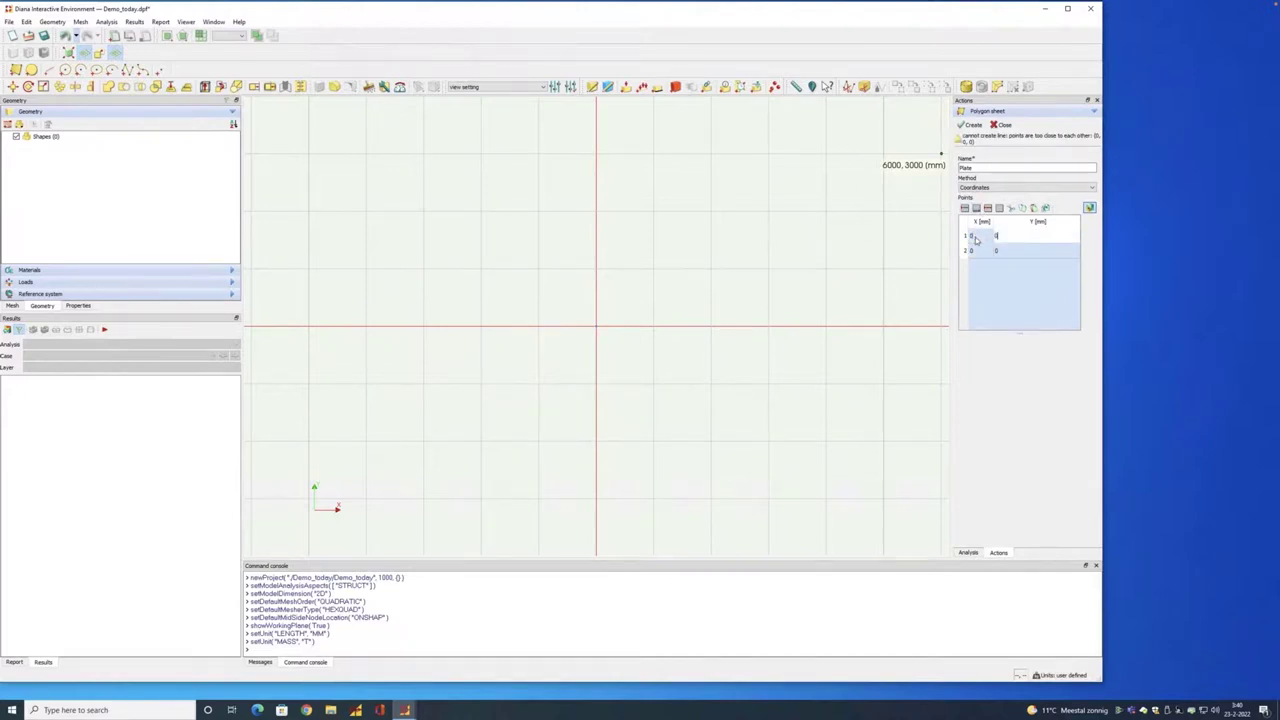
key(Tab)
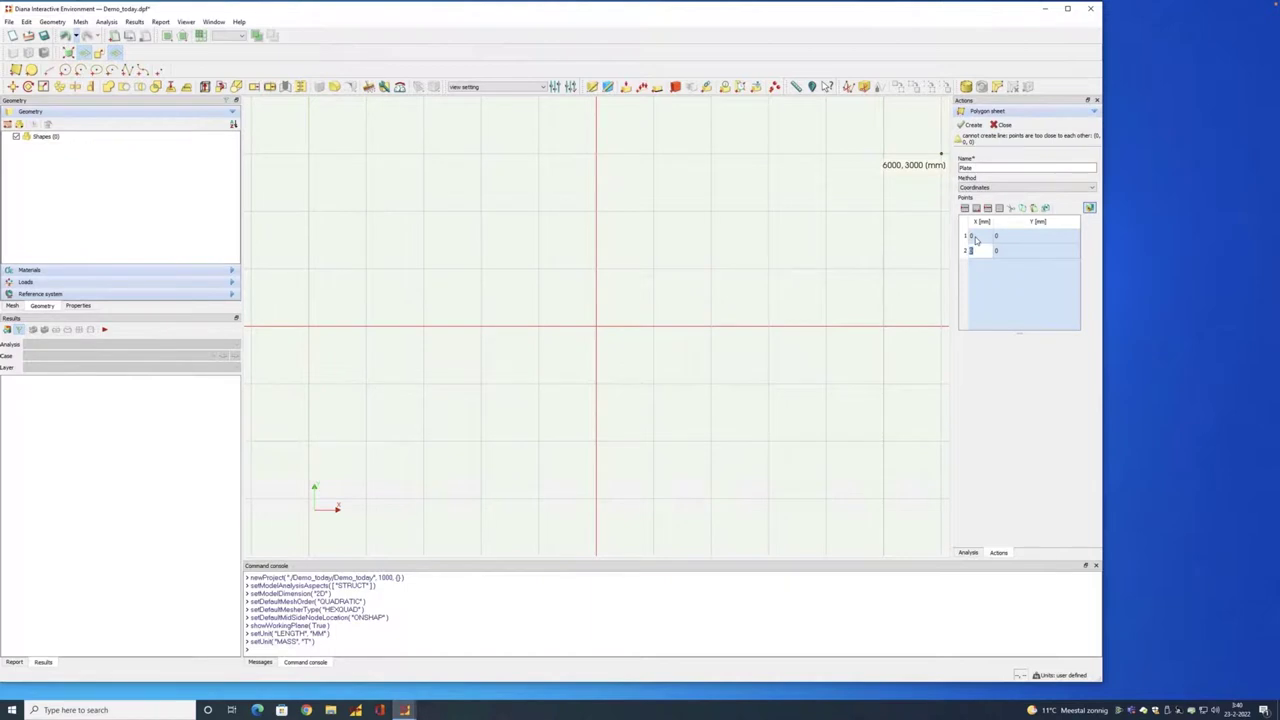
text(10)
key(Tab)
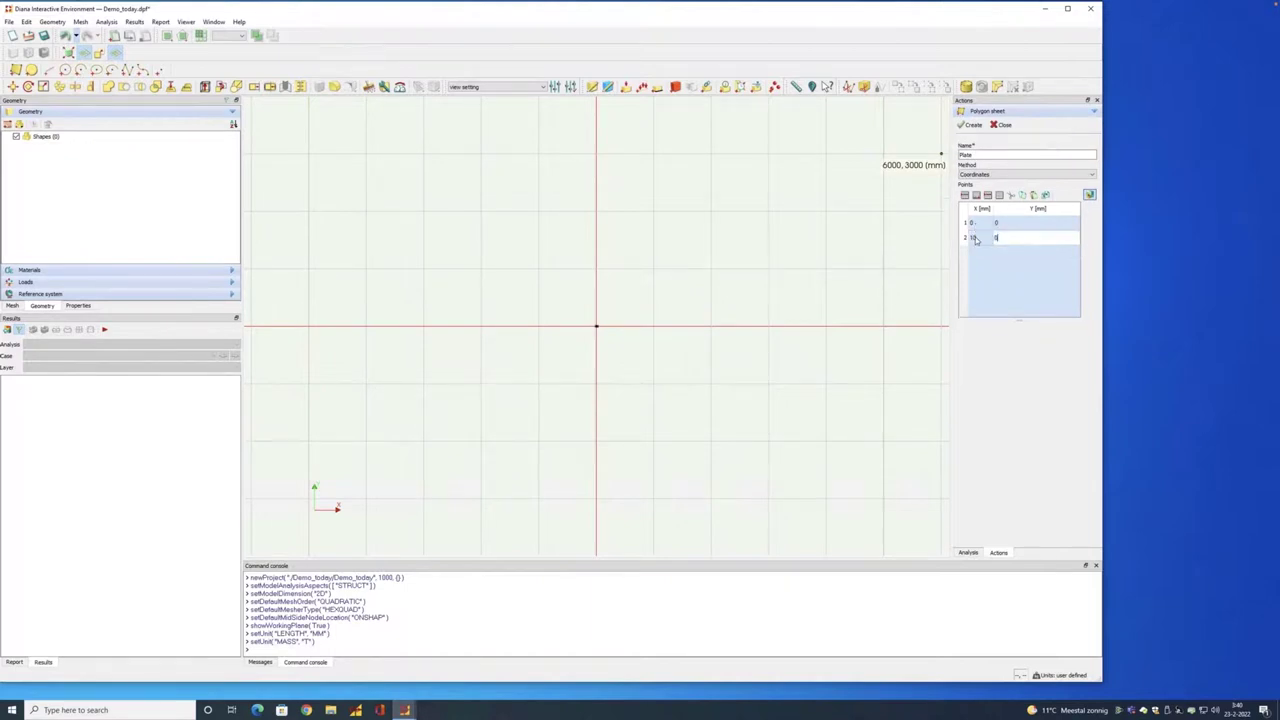
key(Tab)
text(10)
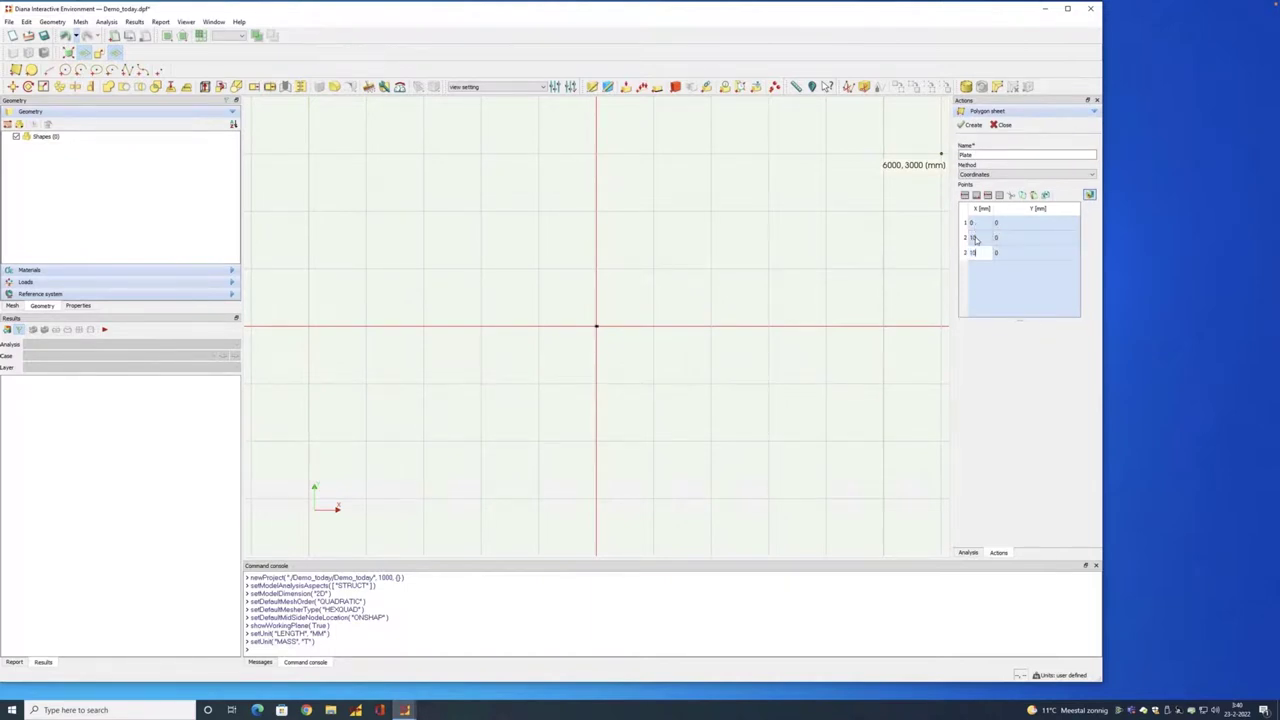
key(Tab)
text(10)
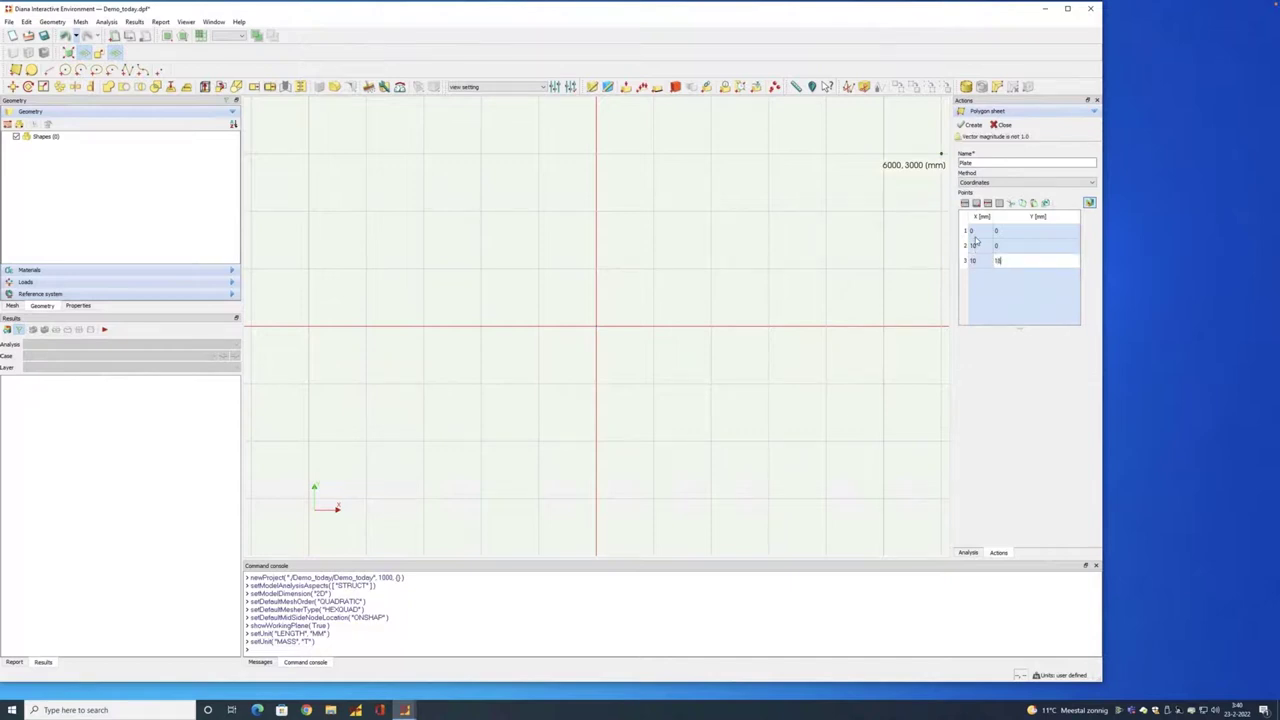
key(Return)
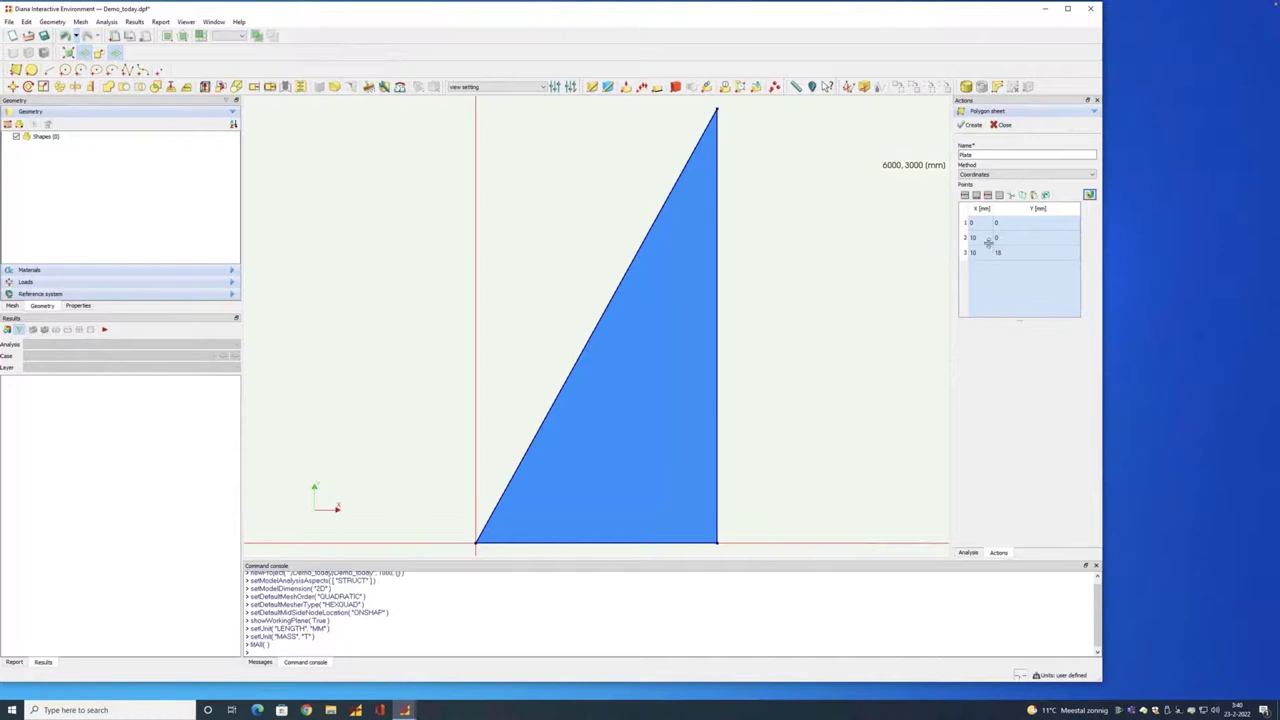
Step: Add the fourth corner (0,18), create the Plate sheet, and close the form
click(985, 270)
text(0)
double_click(1003, 268)
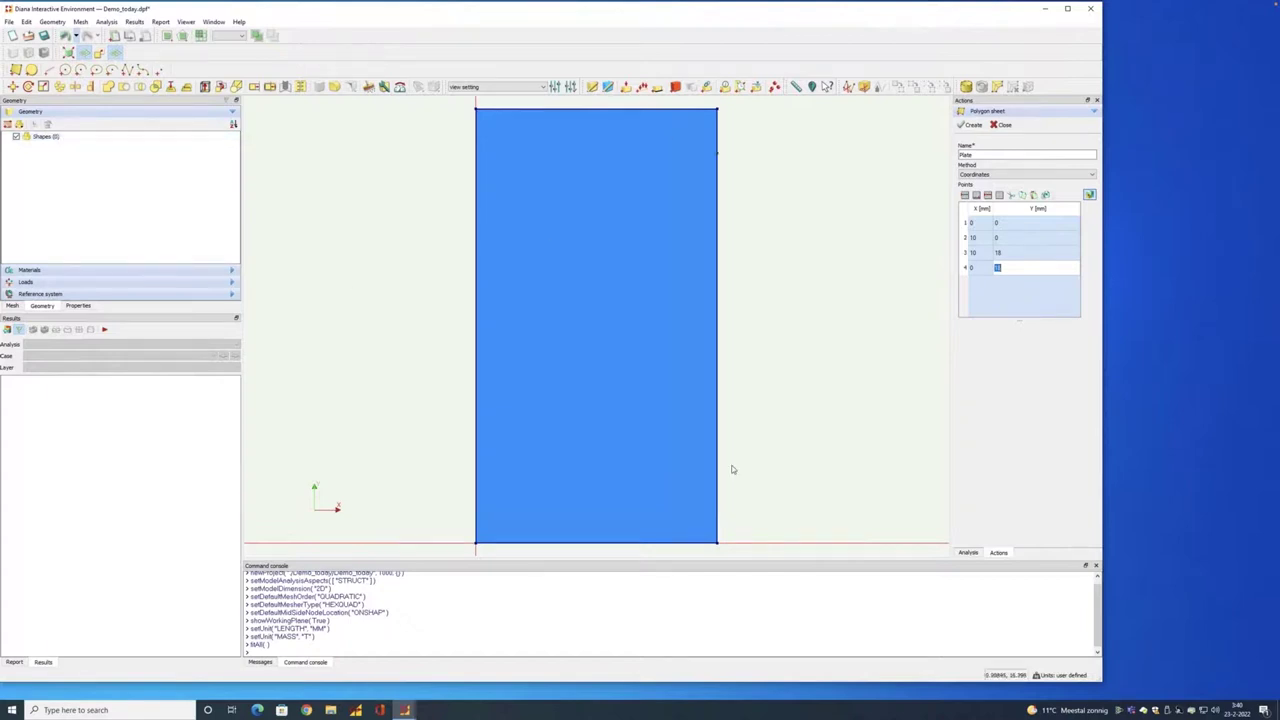
click(975, 126)
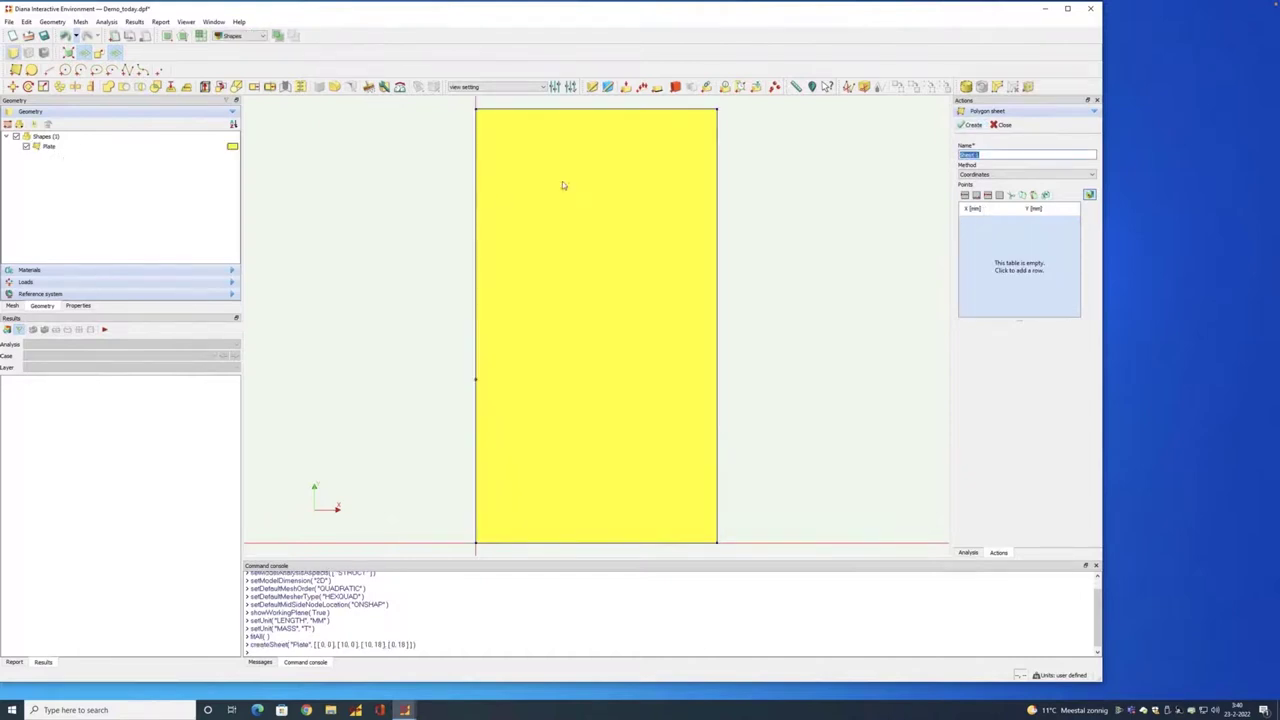
click(46, 147)
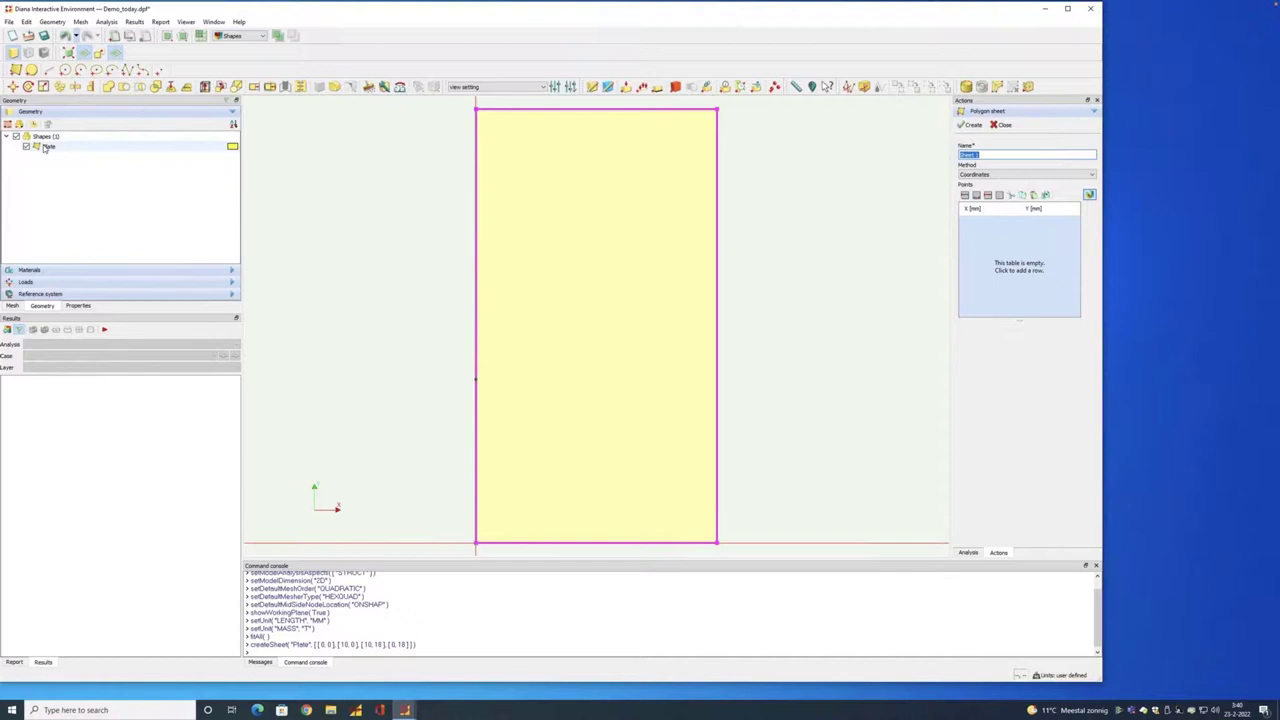
click(666, 181)
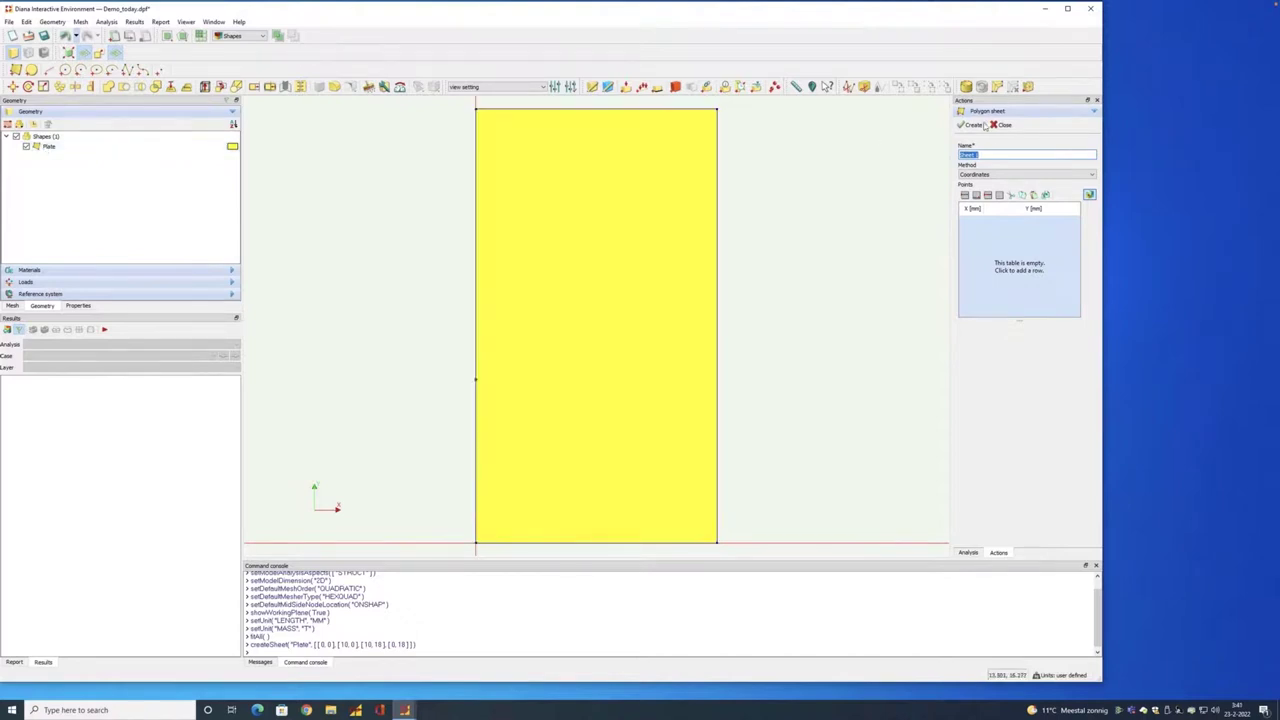
click(1003, 125)
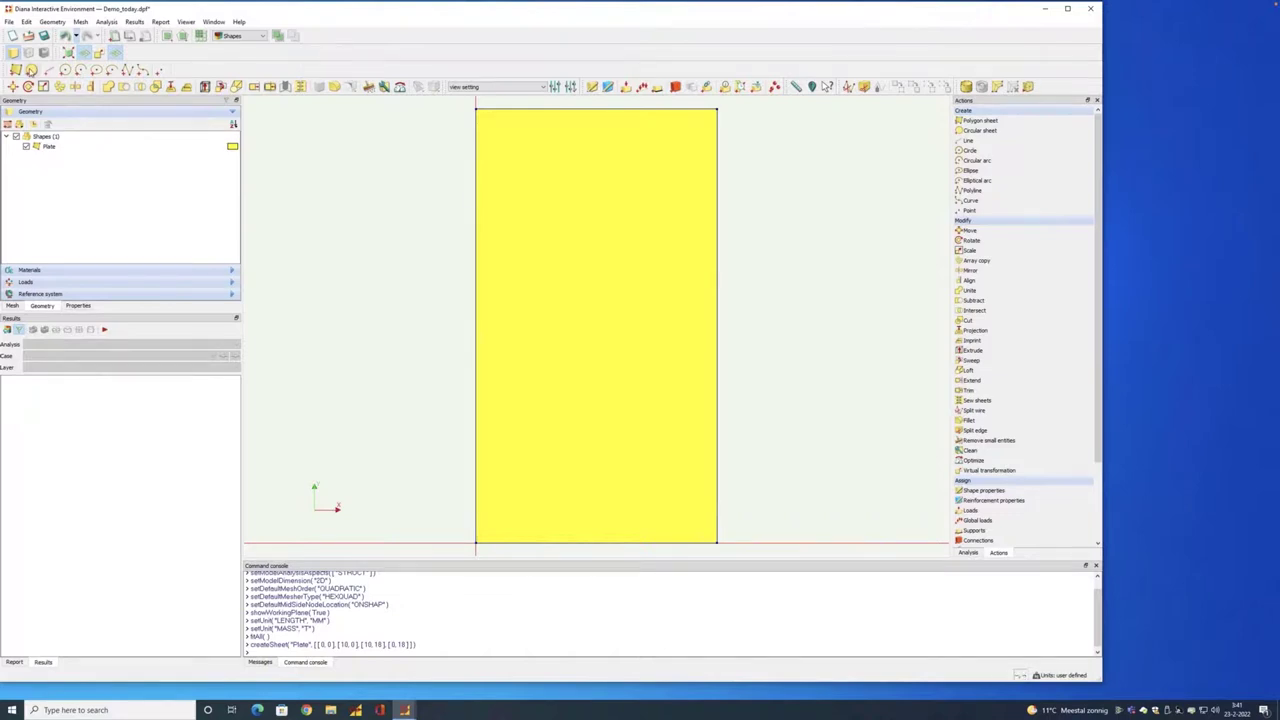
Step: Create a circular sheet named Circle with a 5 mm radius centred at 0,0
click(31, 71)
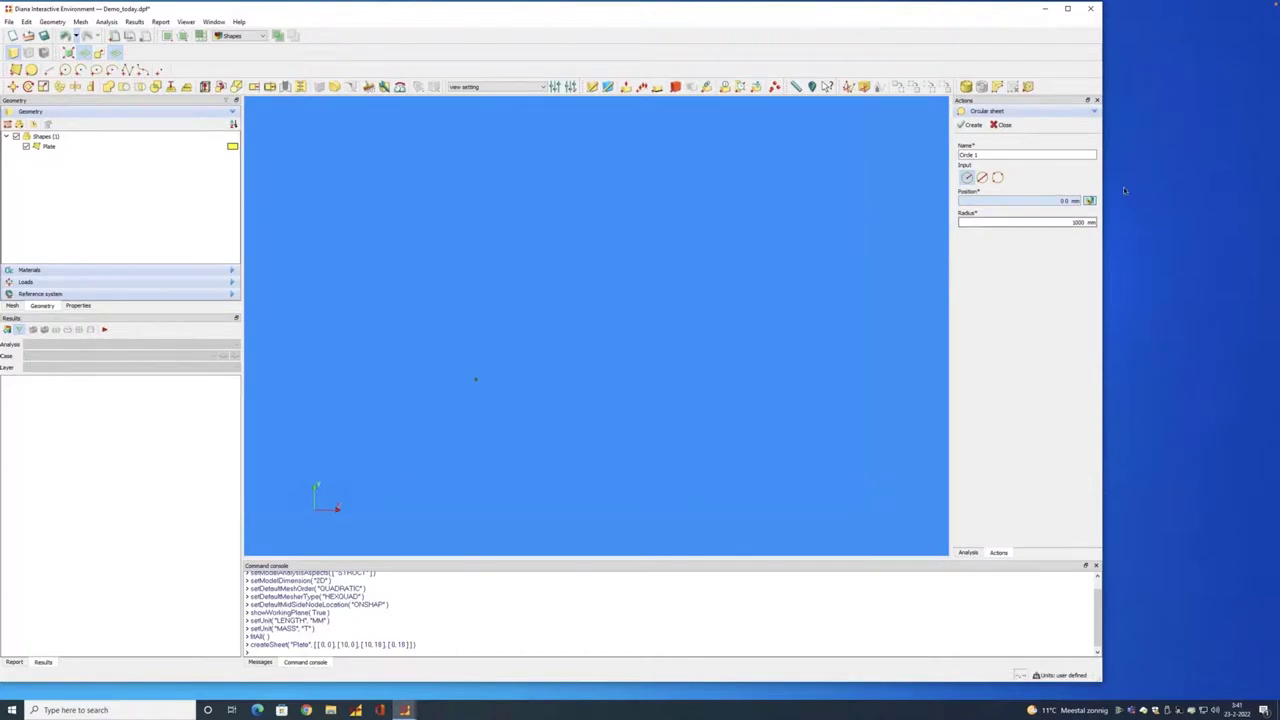
double_click(995, 154)
key(BackSpace)
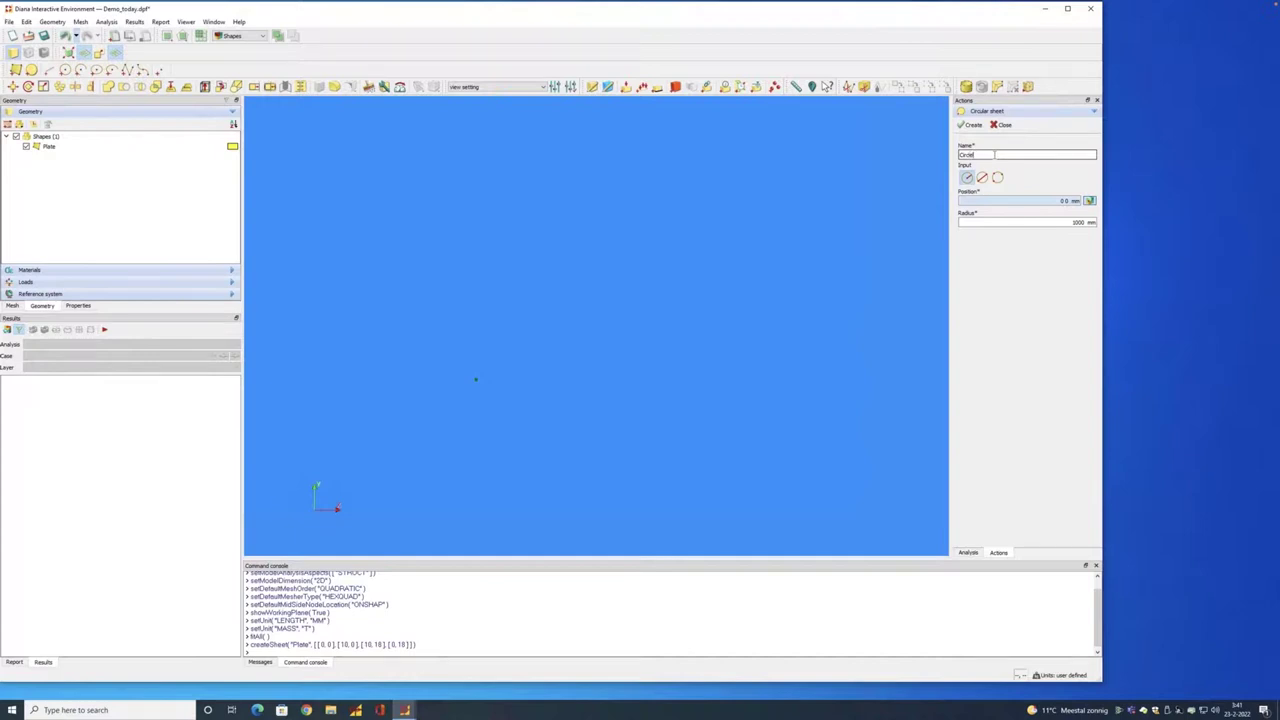
double_click(1078, 222)
text(5)
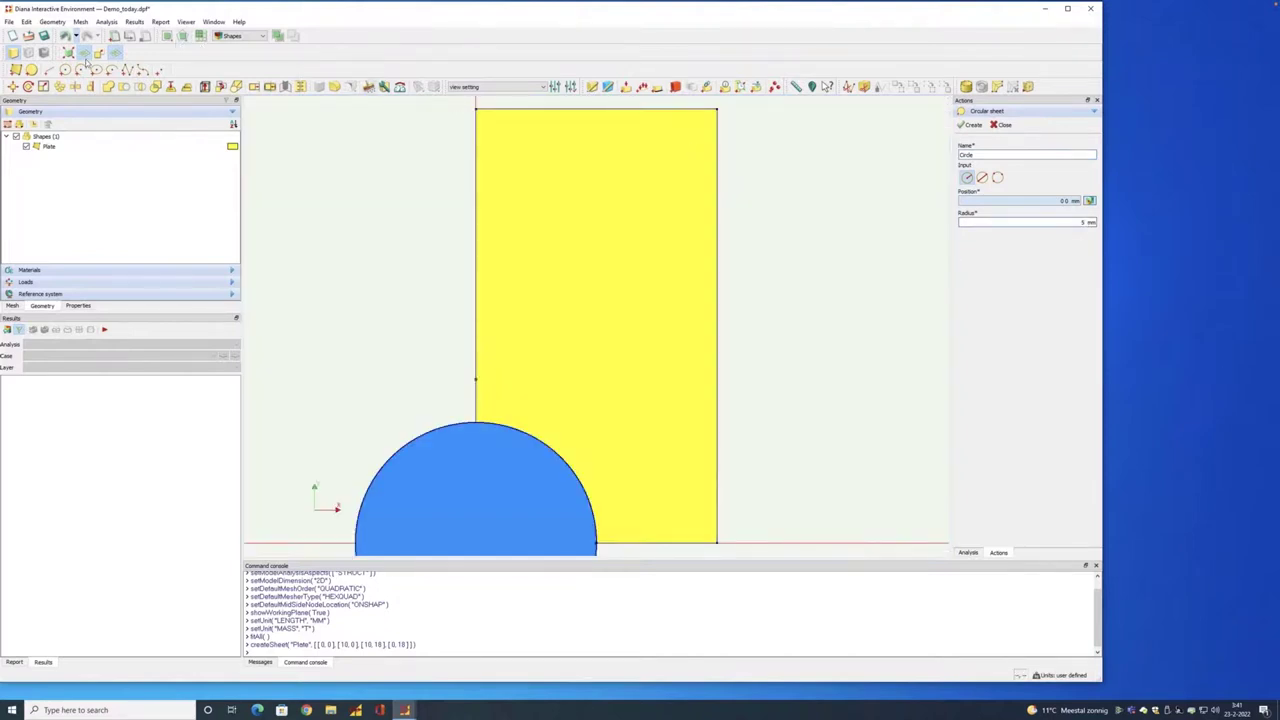
click(68, 52)
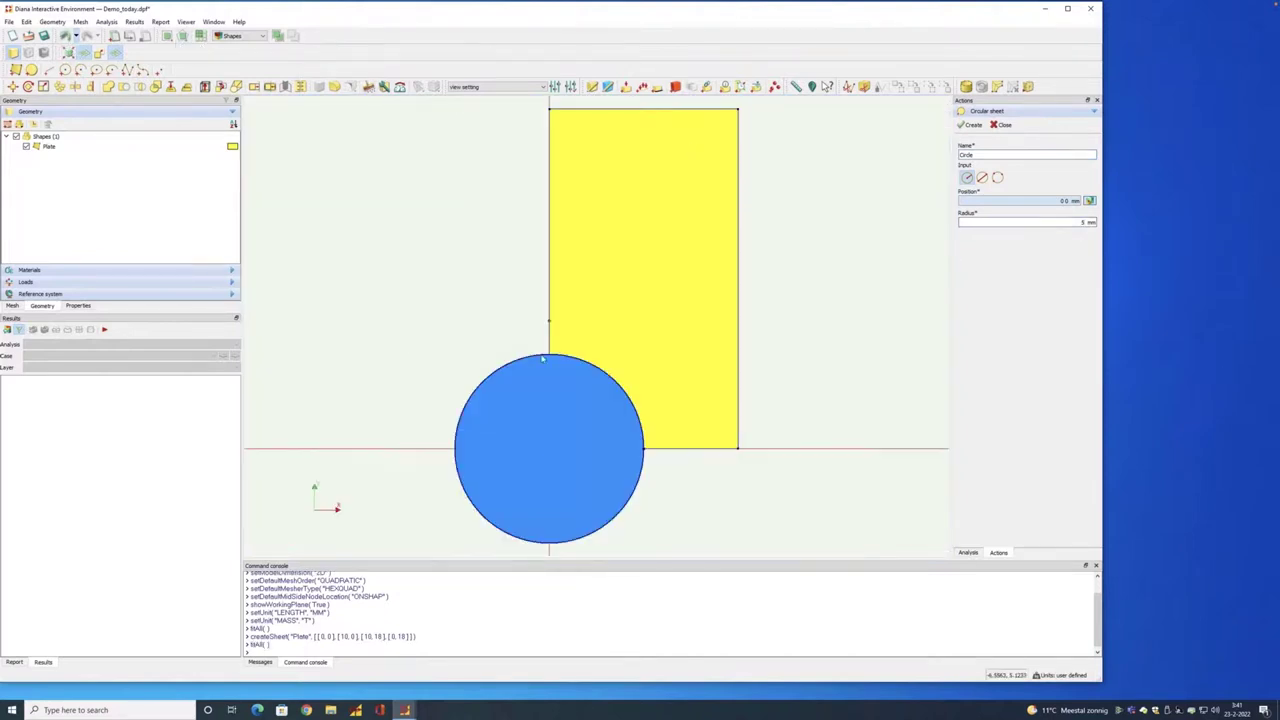
click(970, 124)
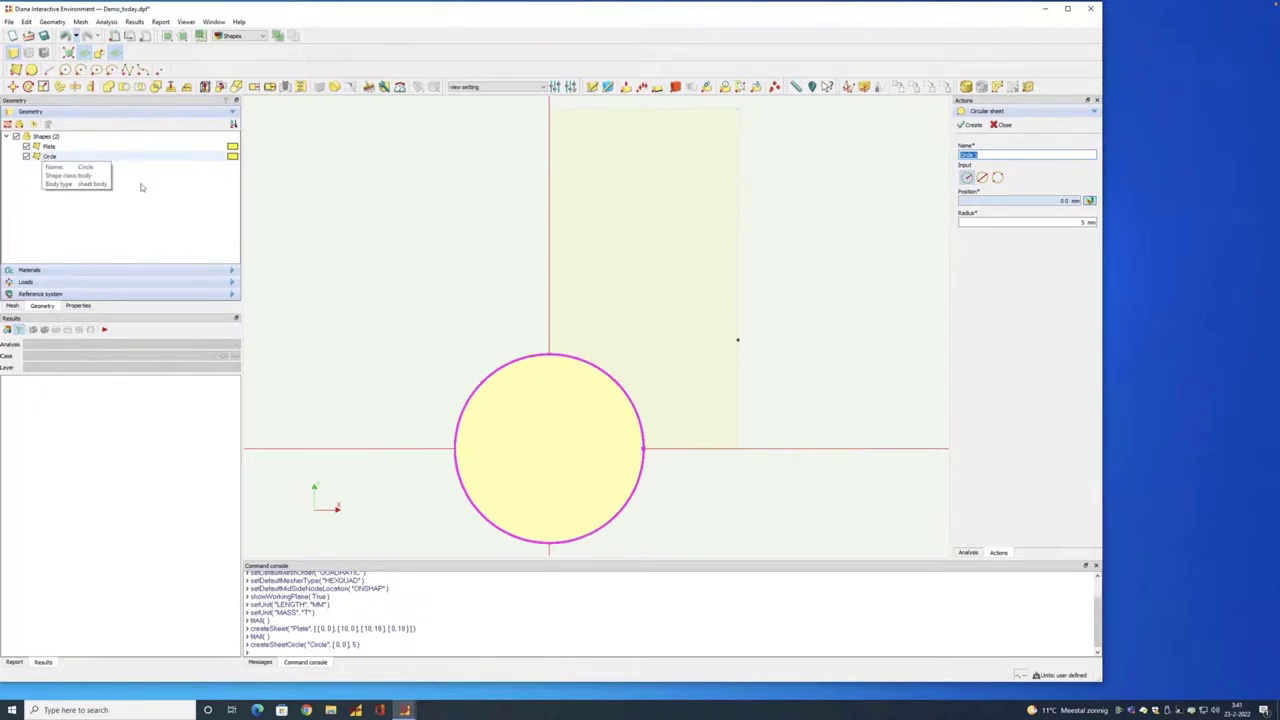
Step: Subtract the Circle tool from the Plate target to notch its bottom-left corner
click(124, 87)
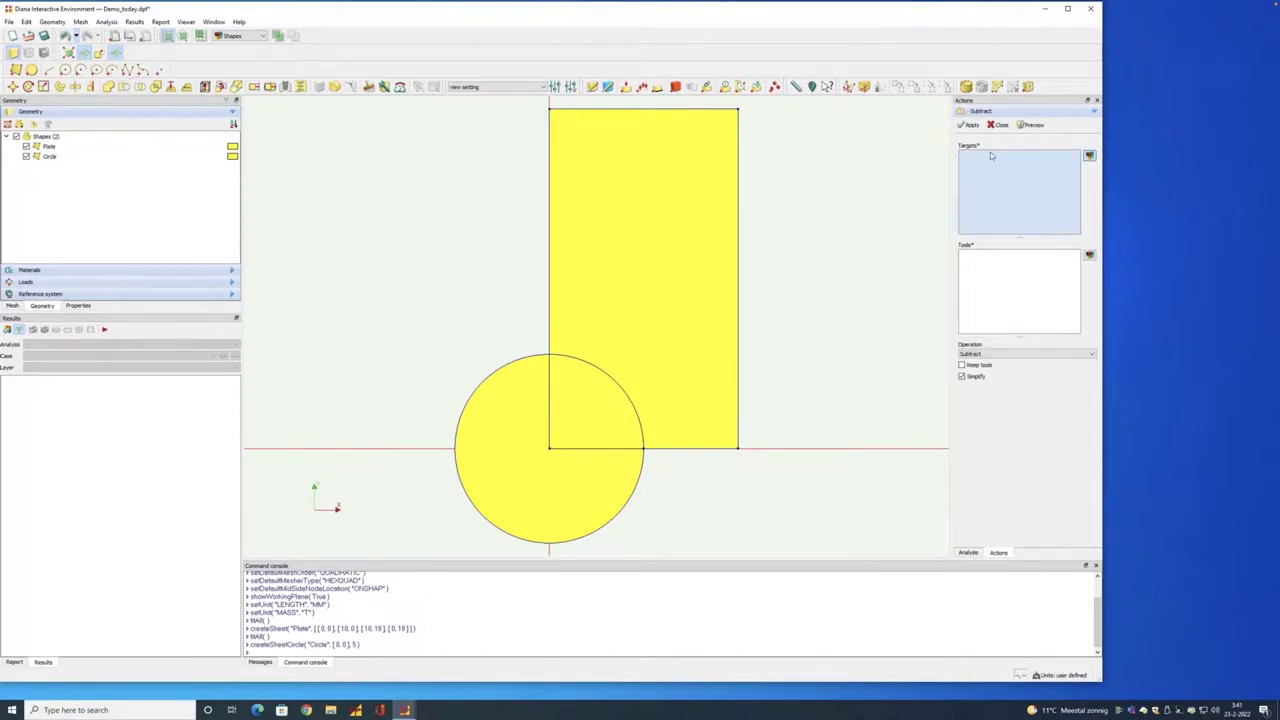
click(630, 200)
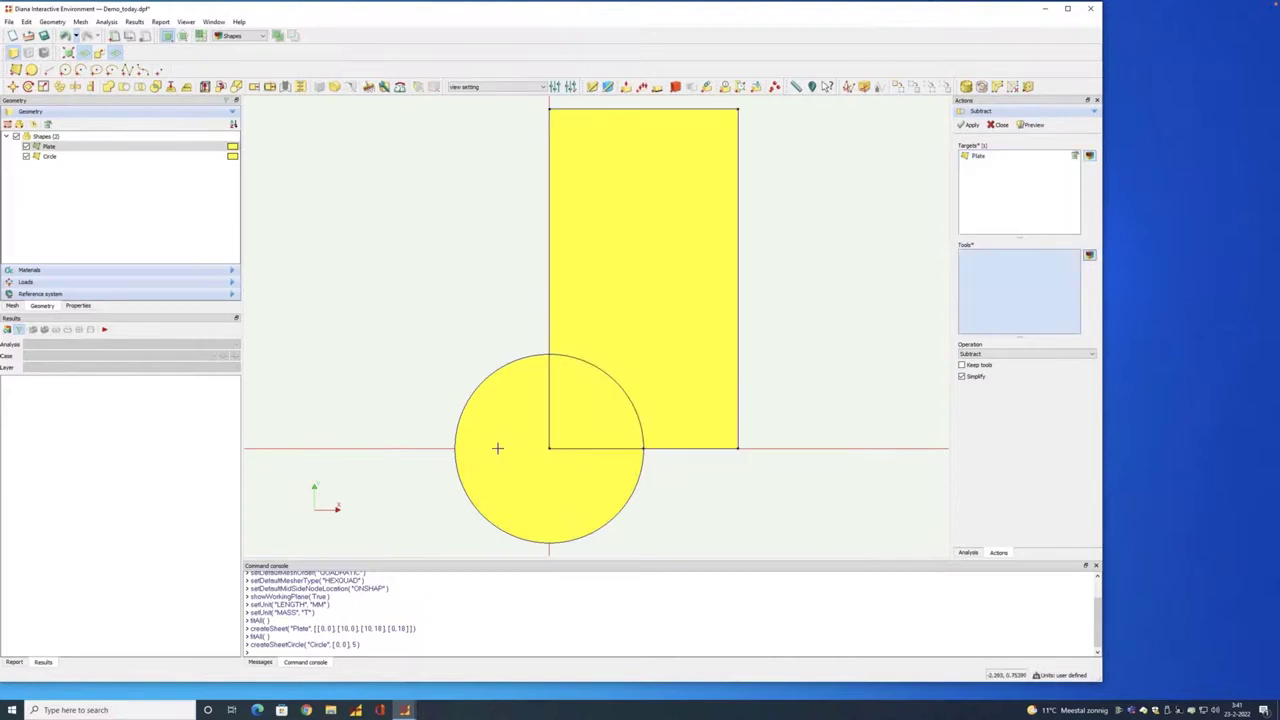
click(498, 453)
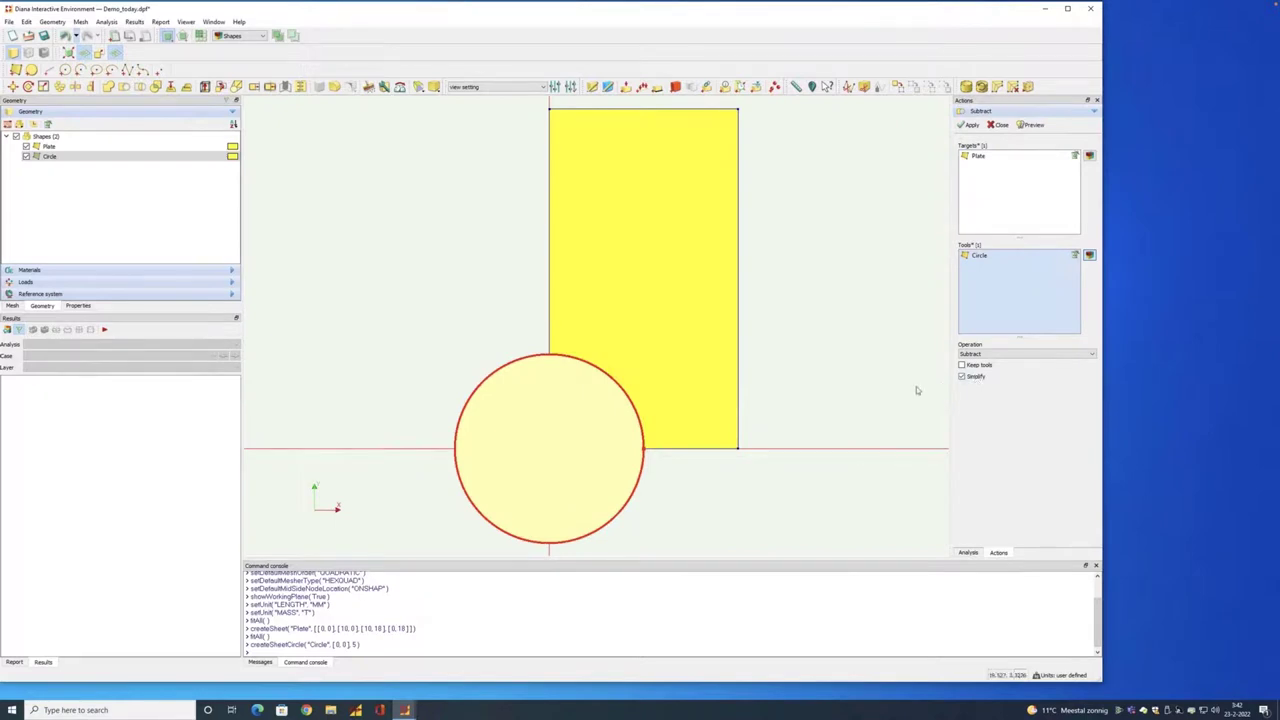
click(970, 125)
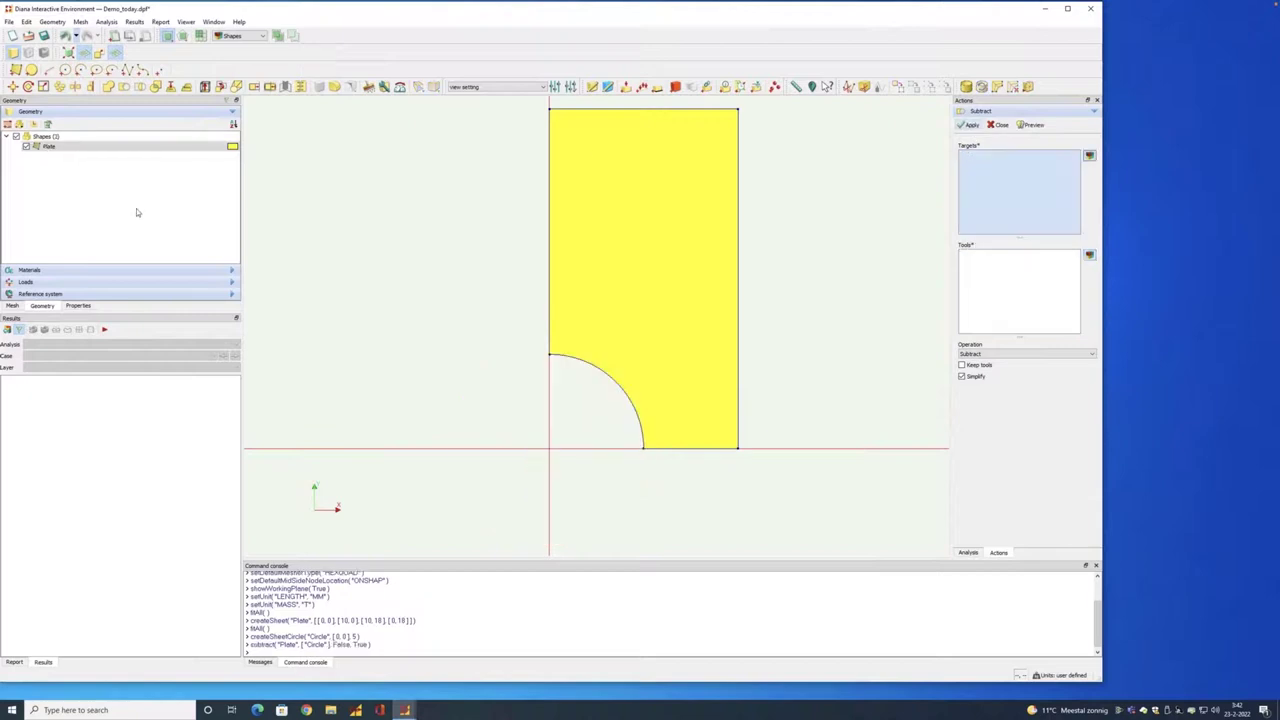
Step: Check the notched Plate in the tree, deselect it, and close the Subtract panel
click(47, 148)
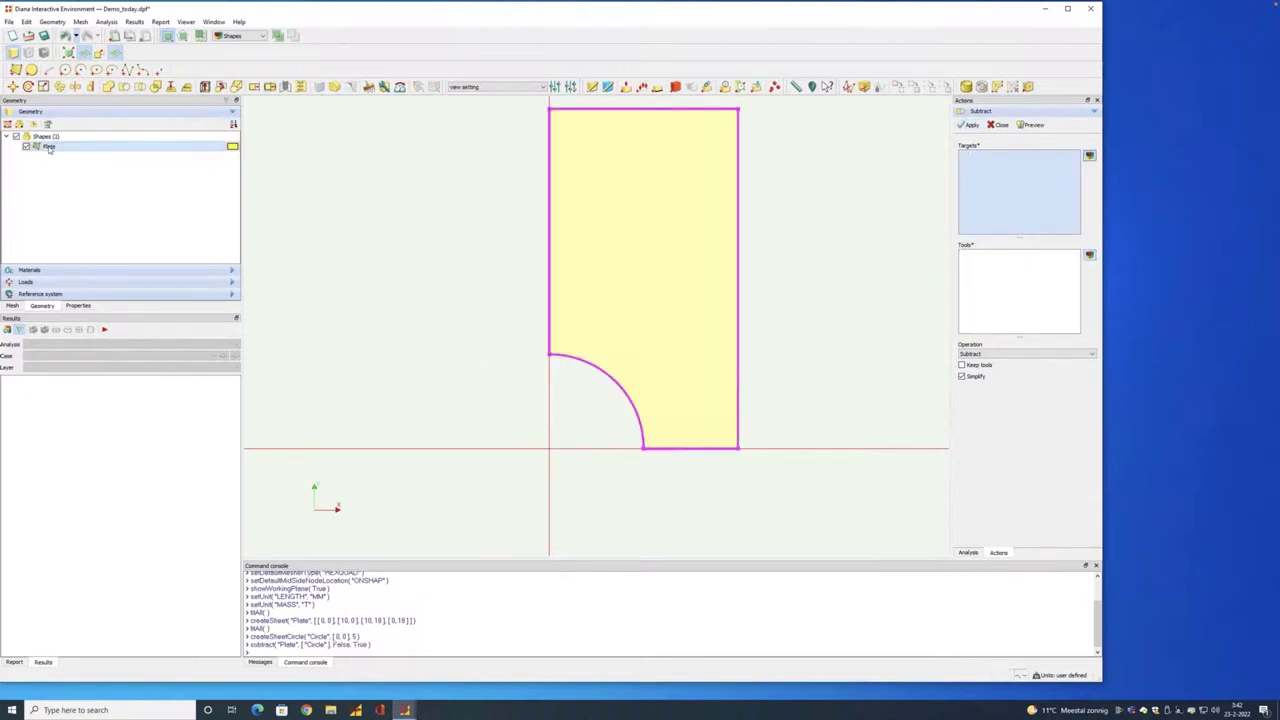
click(677, 152)
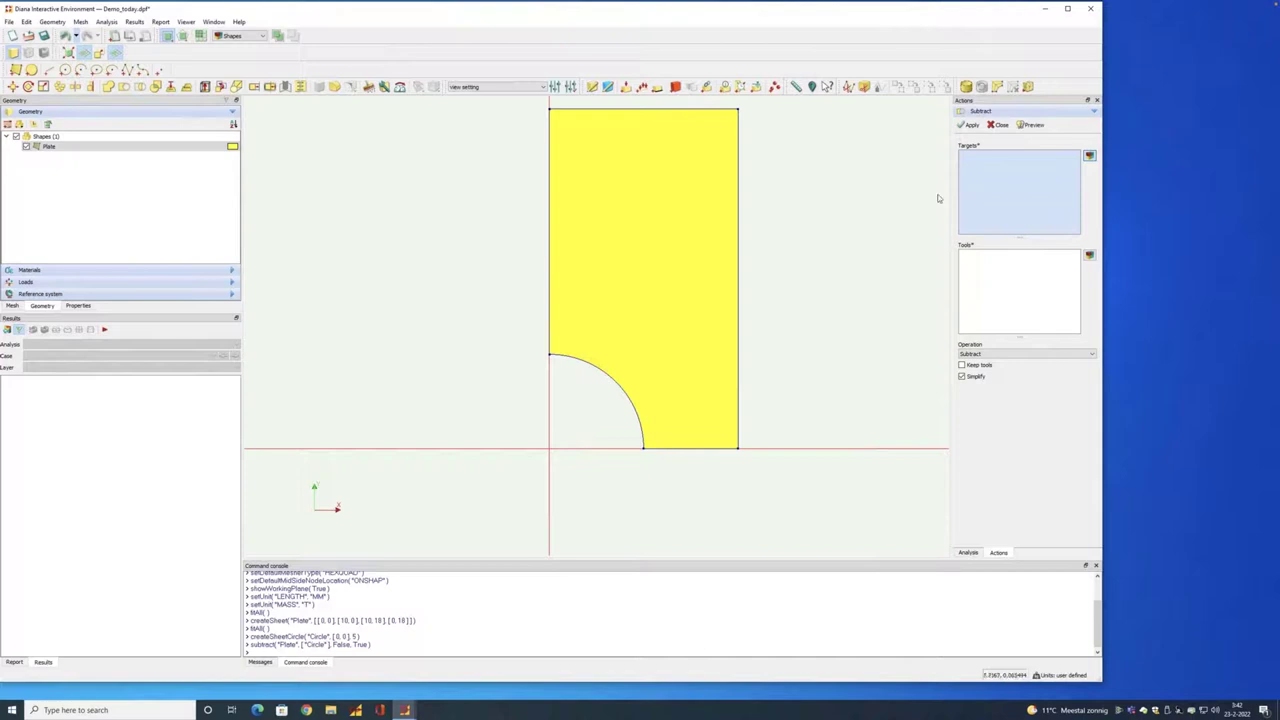
click(1000, 125)
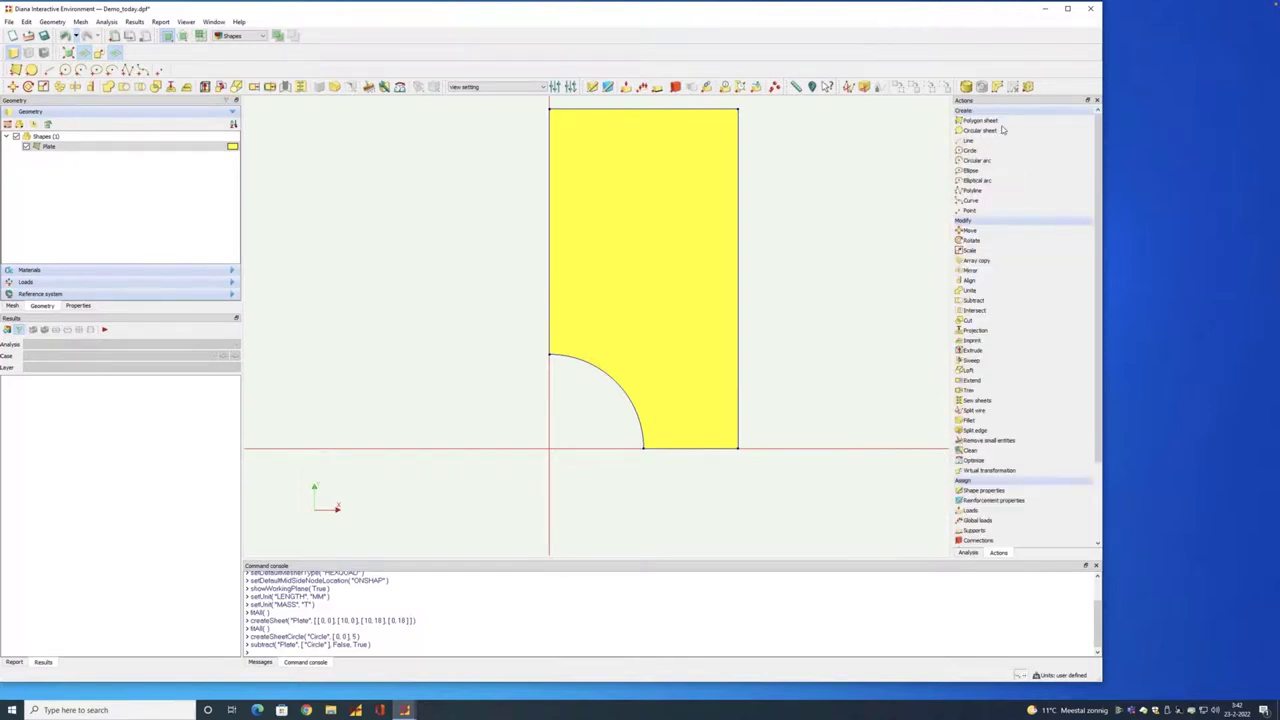
Step: Assign Regular Plane Stress elements to the Plate shape
click(593, 87)
click(672, 251)
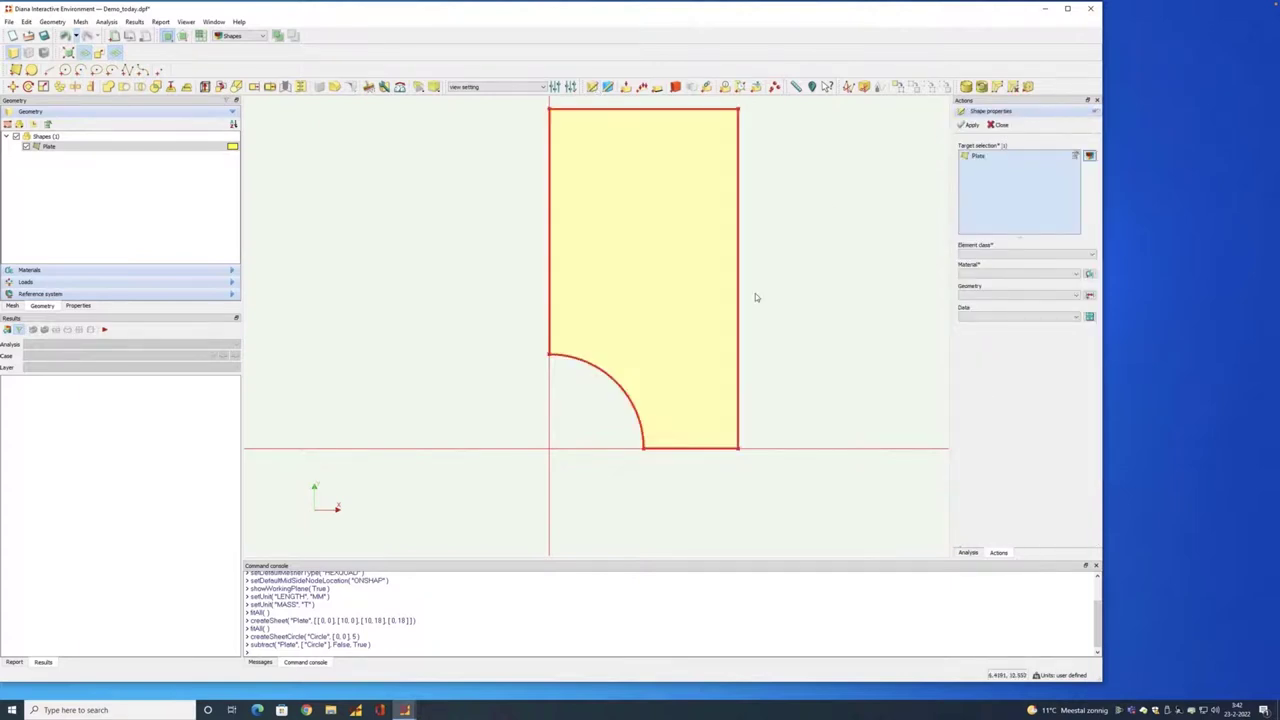
click(1095, 257)
click(1015, 263)
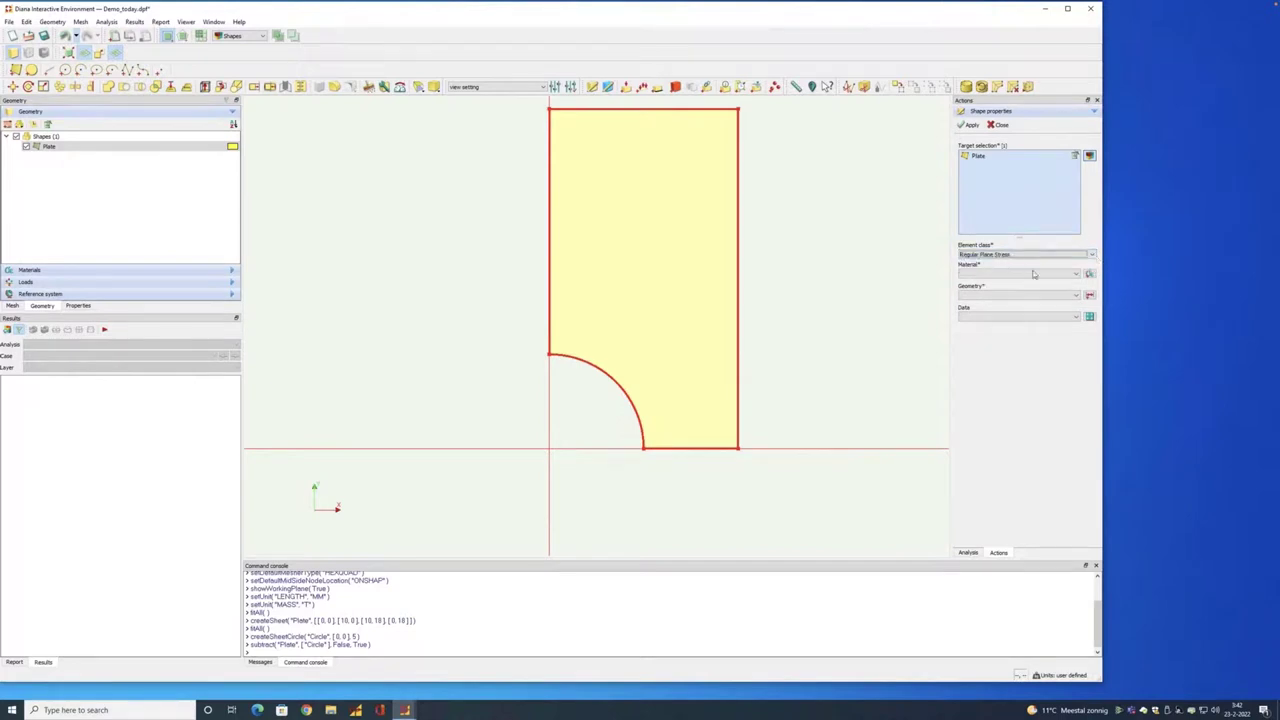
Step: Add a material named aluminium, class Steel, with Von Mises and Tresca plasticity
click(1089, 273)
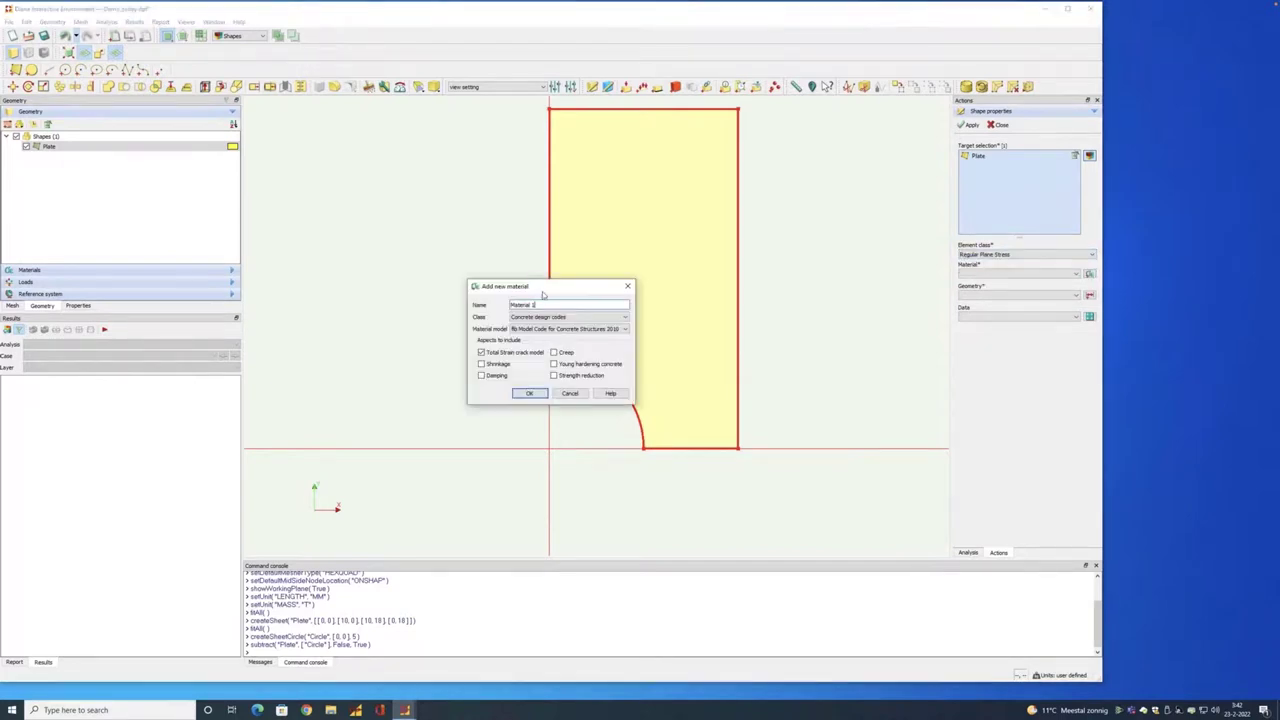
drag(541, 296, 366, 243)
text(dluminium)
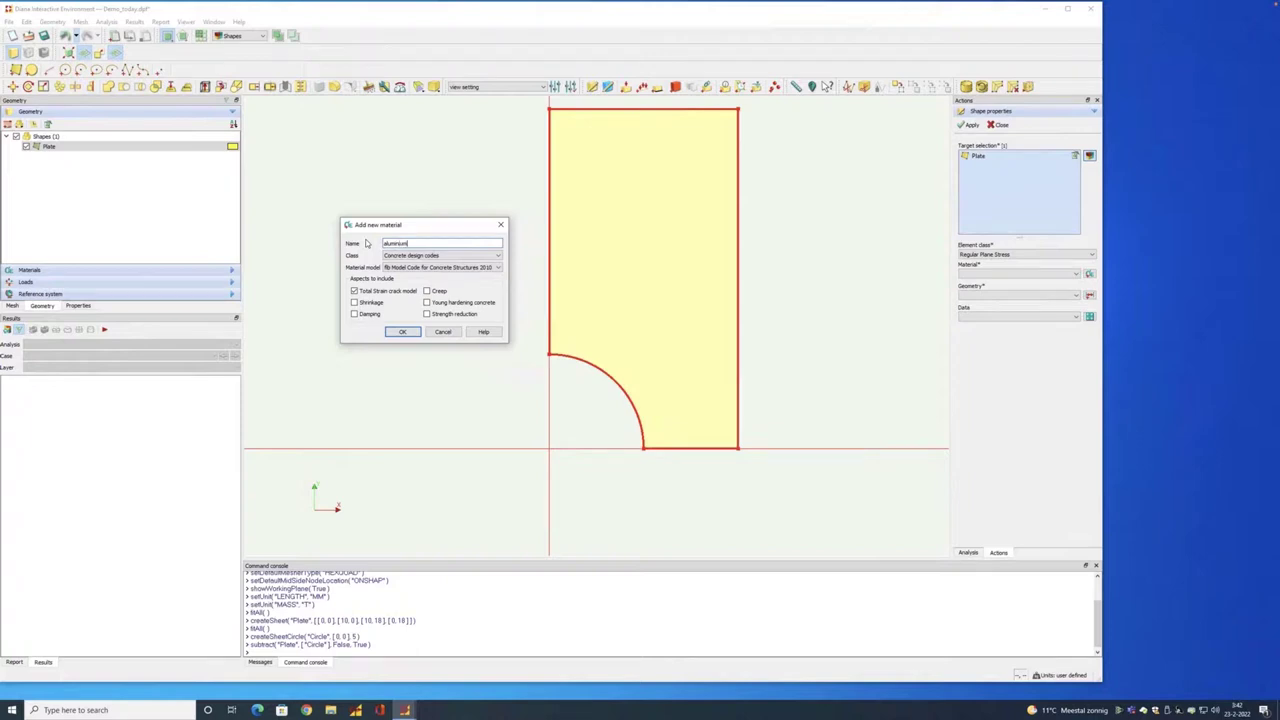
click(484, 256)
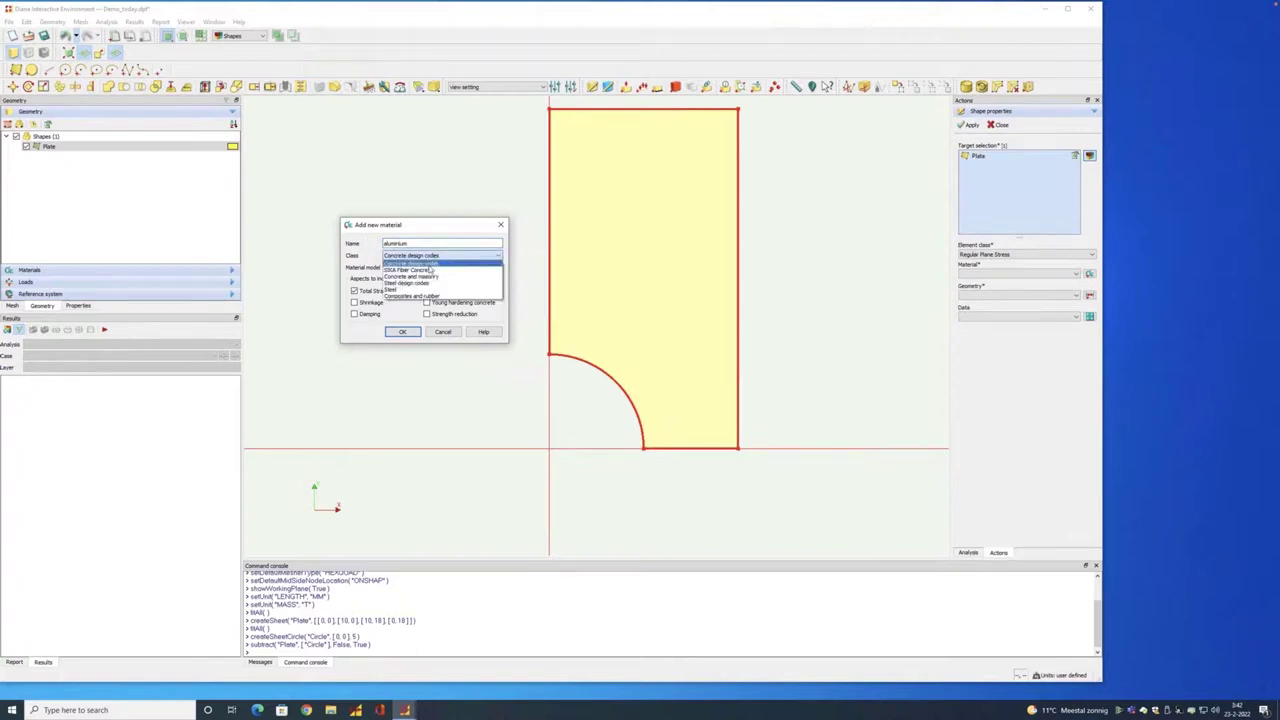
click(408, 290)
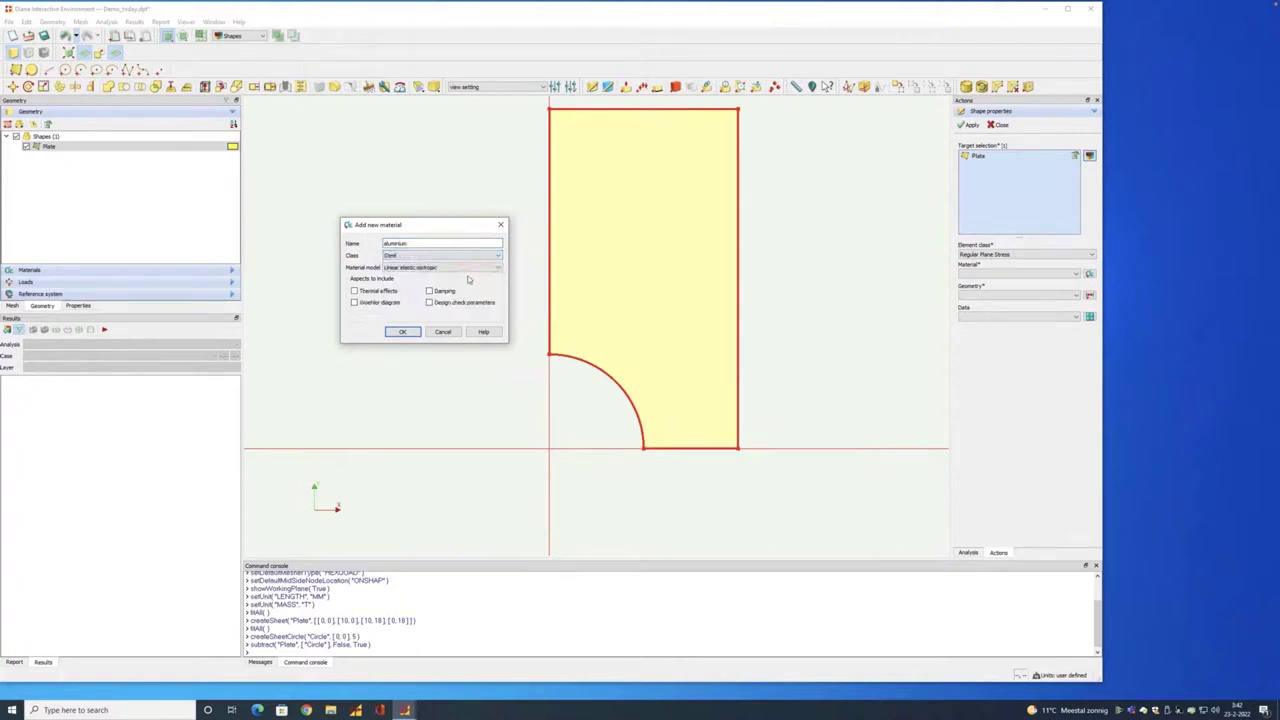
click(493, 268)
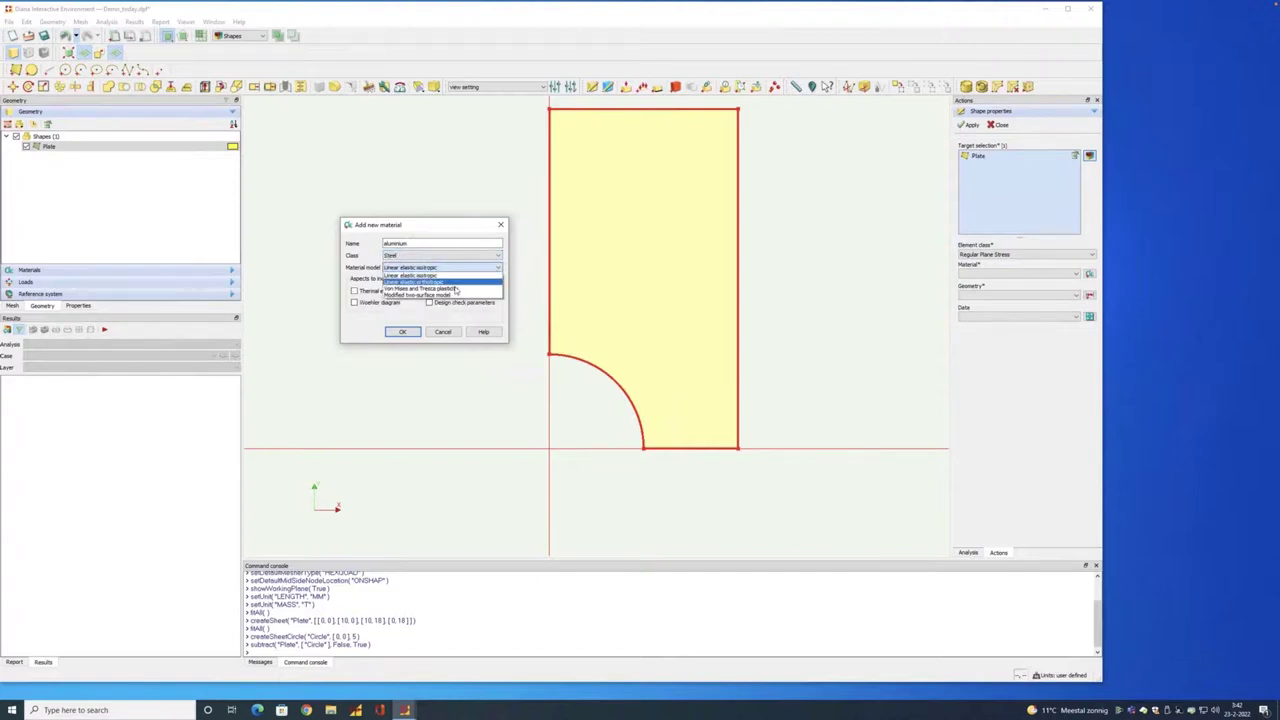
click(456, 290)
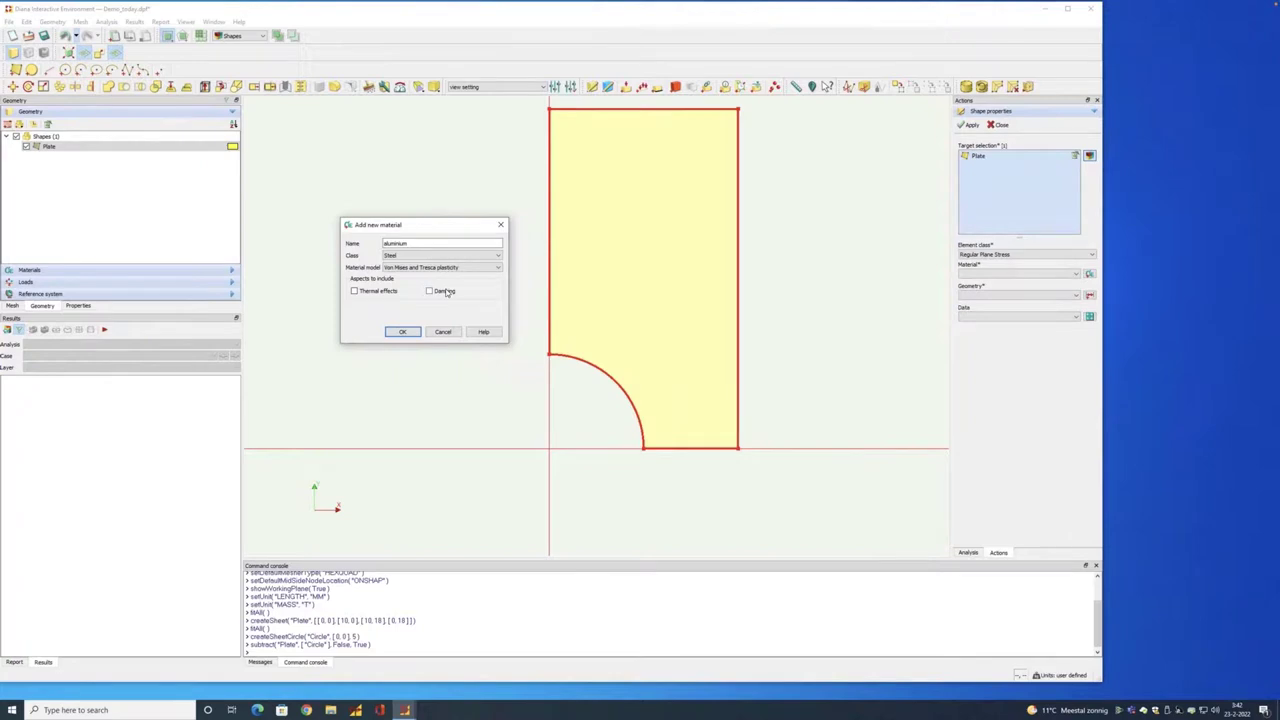
click(397, 332)
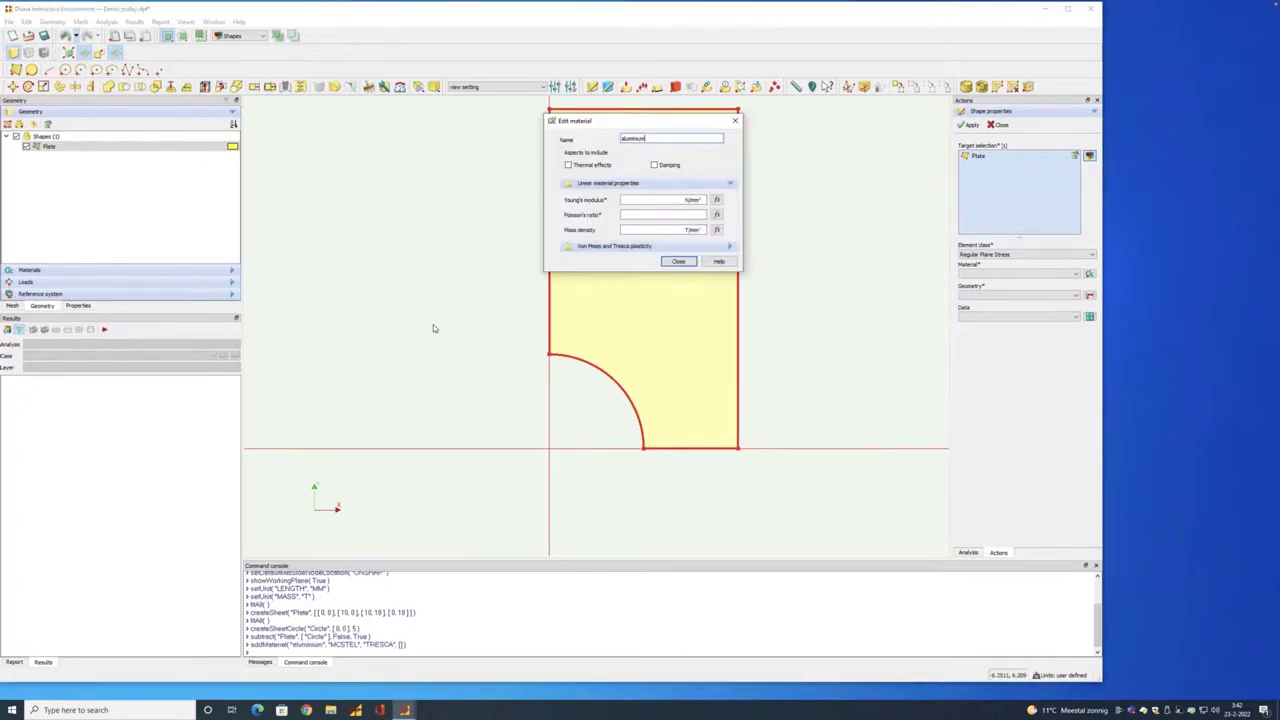
Step: Give aluminium a Young's modulus of 70000 and Poisson's ratio of 0.2
click(650, 199)
text(70000)
click(682, 214)
text(0.2)
Step: Set Von Mises hardening to plastic strain-yield stress and open its table editor
click(690, 247)
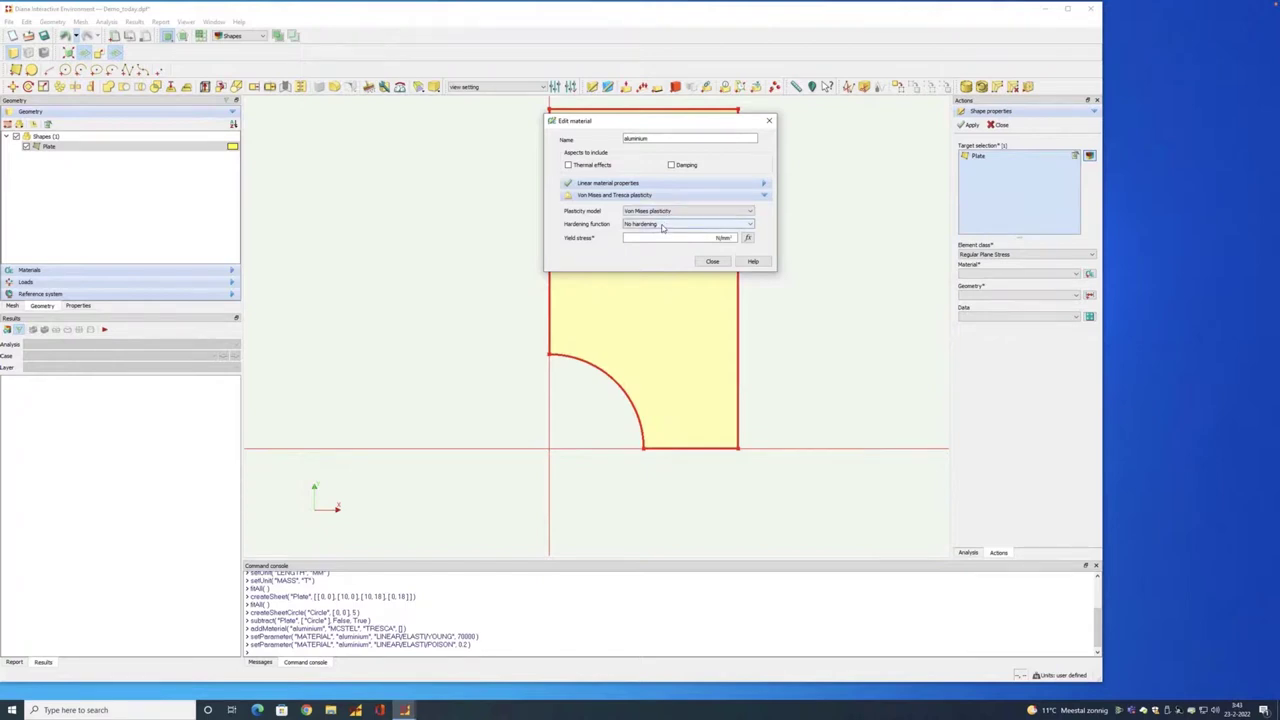
click(661, 227)
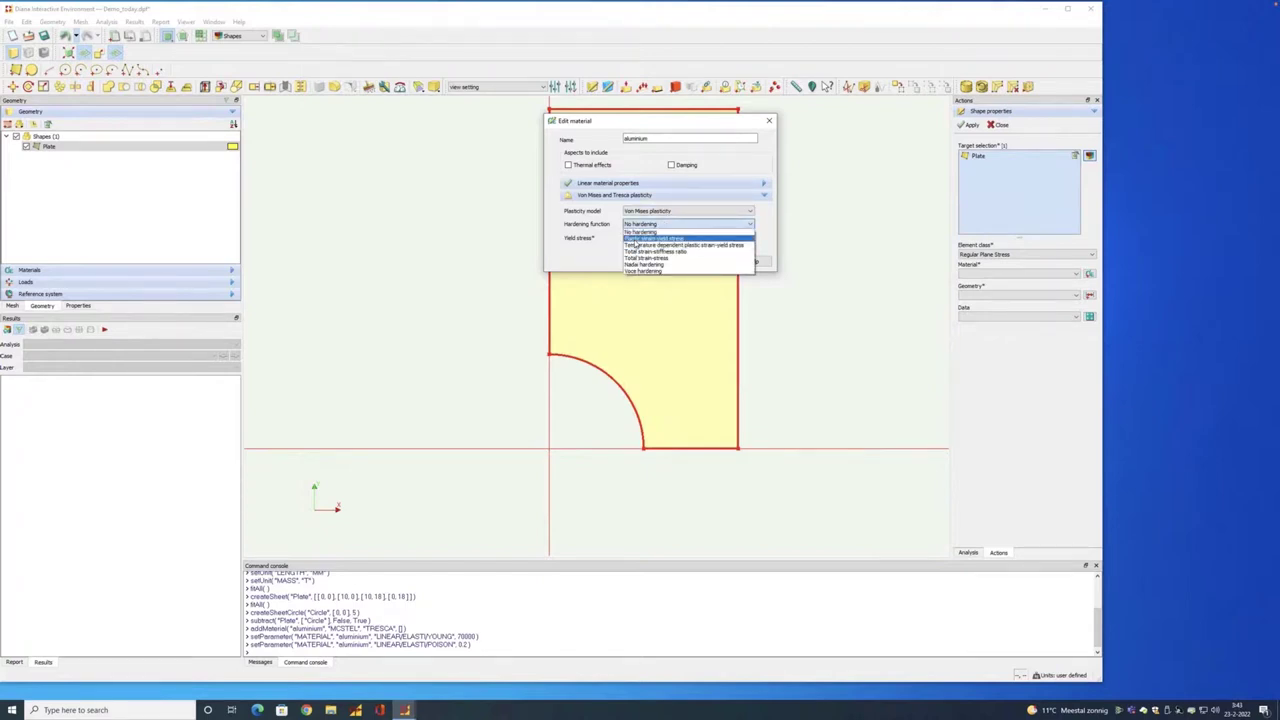
click(636, 239)
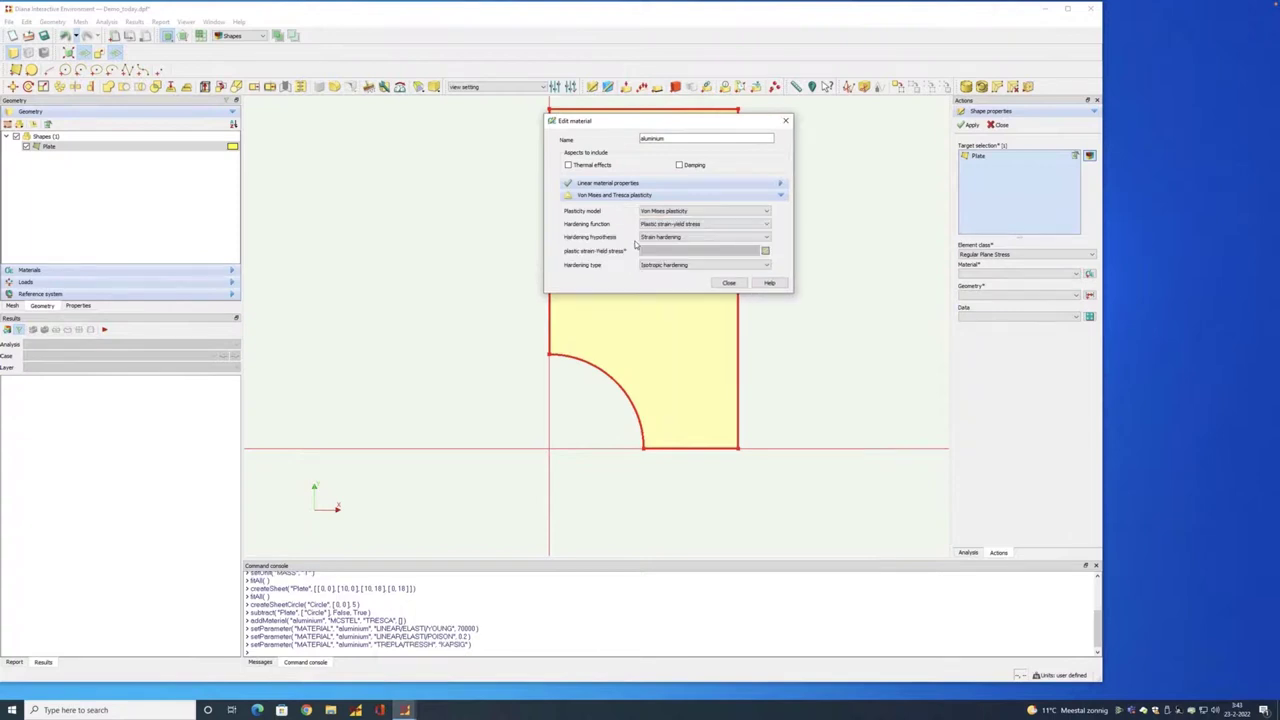
click(766, 253)
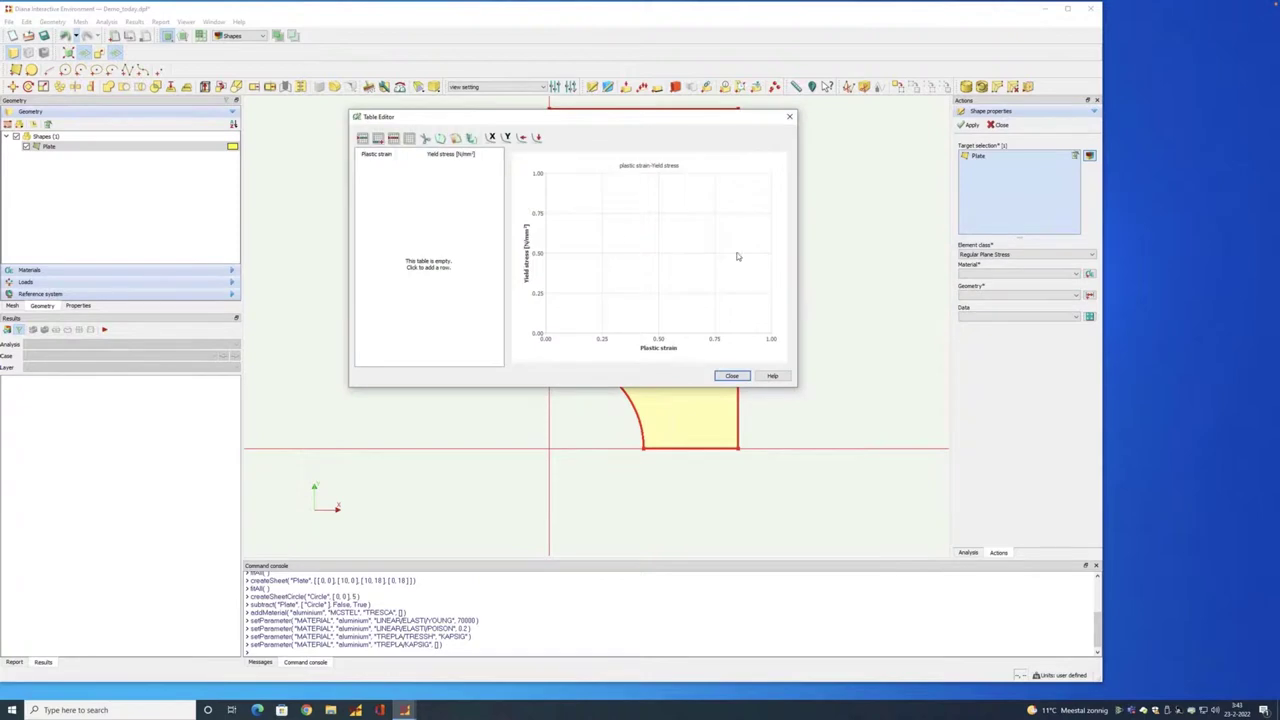
Step: Enter hardening rows (0, 243) and (0.1, 467) in the aluminium table and close it
click(380, 141)
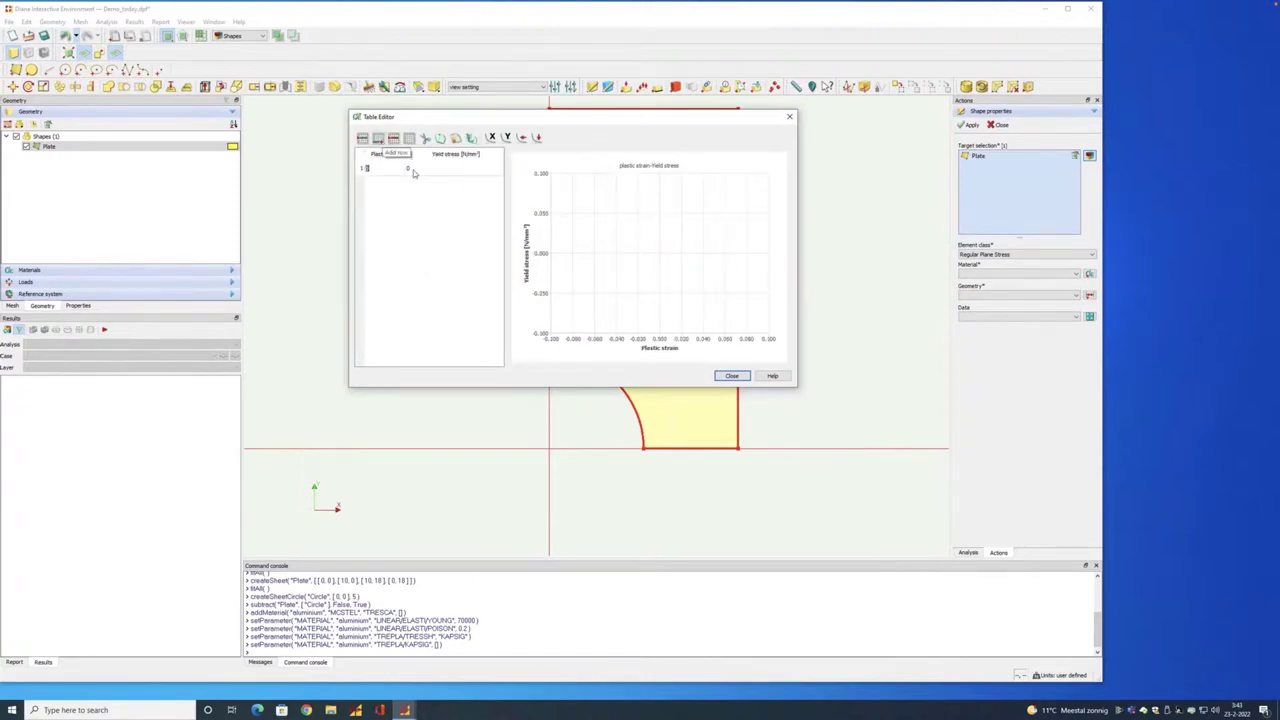
click(414, 168)
text(243)
key(Return)
click(380, 141)
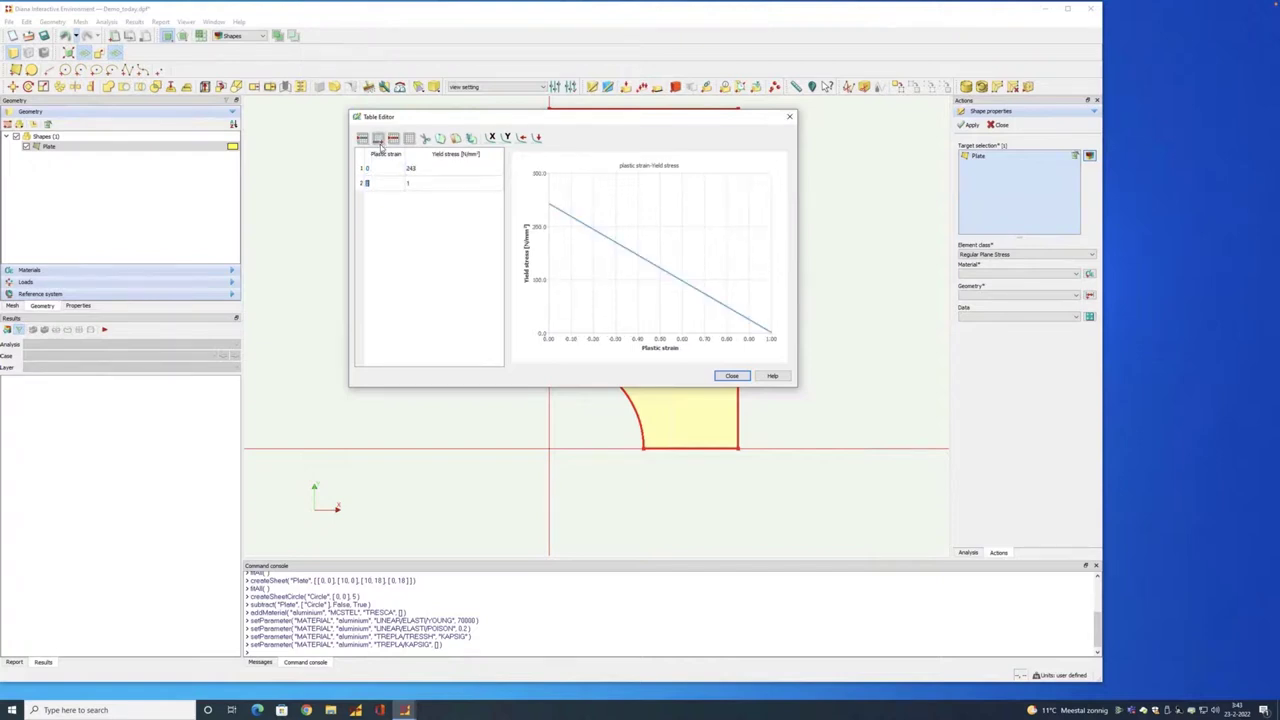
text(0.1)
click(422, 183)
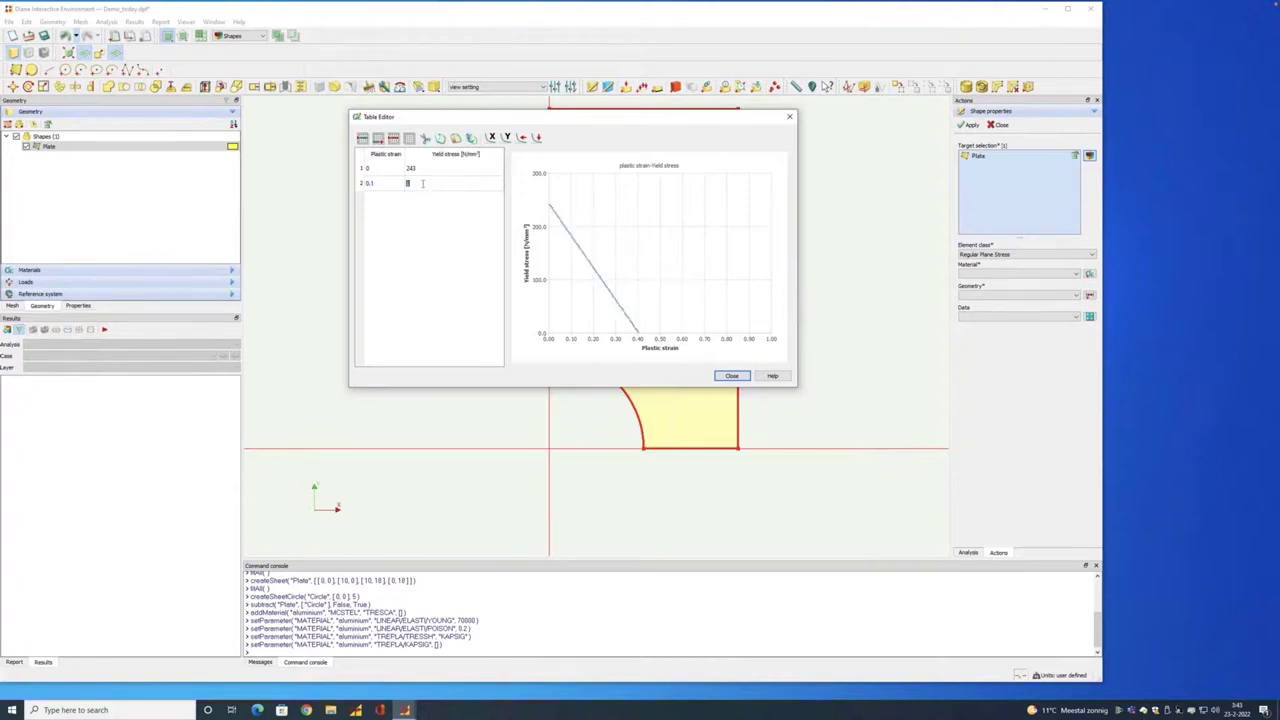
text(267)
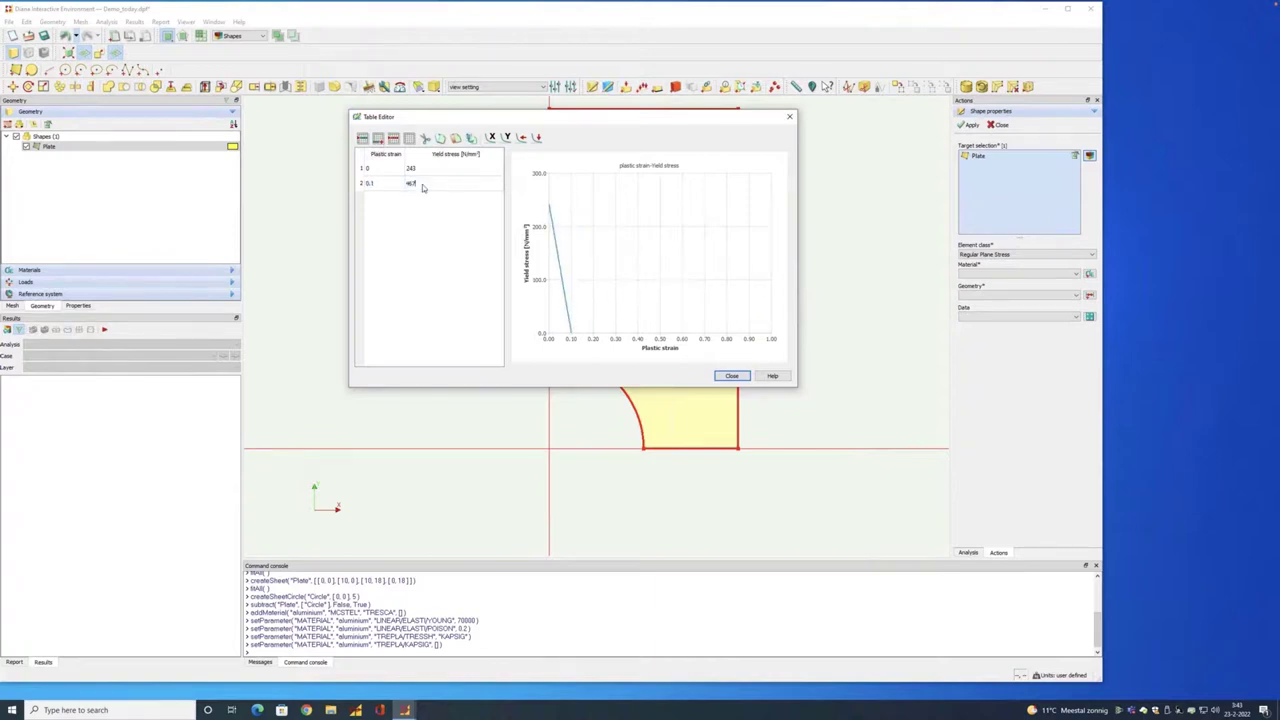
click(410, 168)
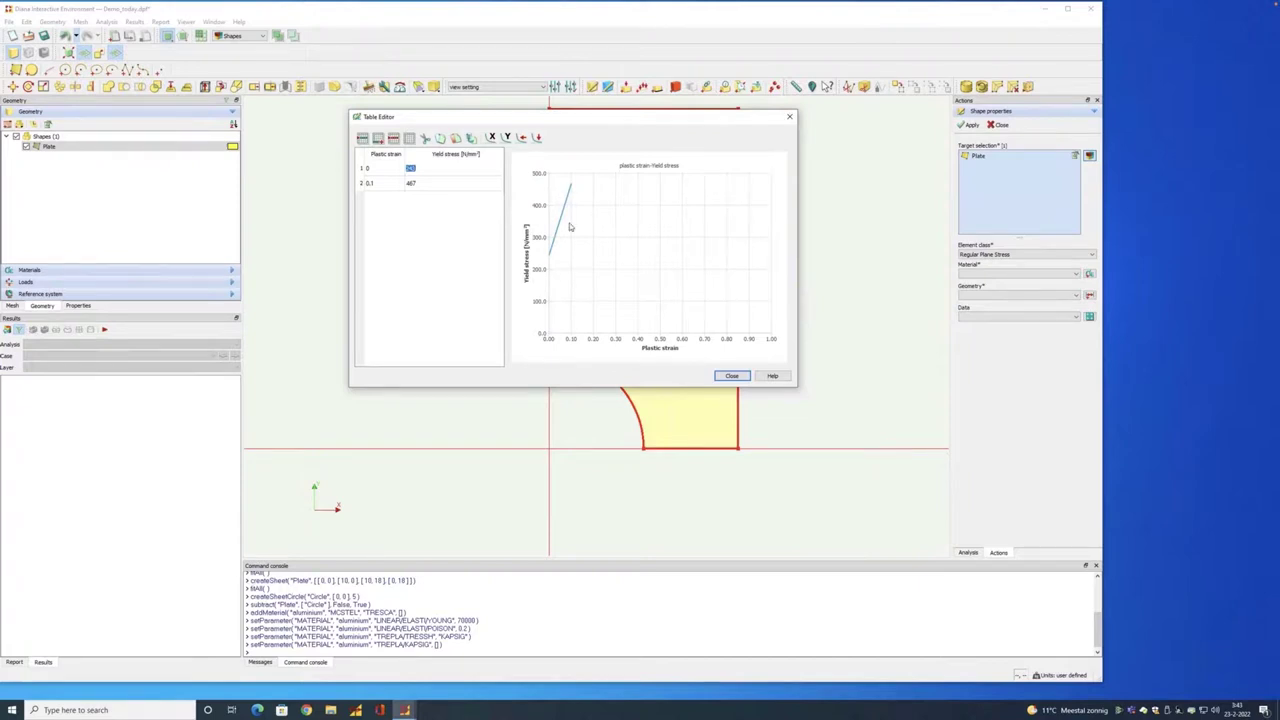
click(731, 377)
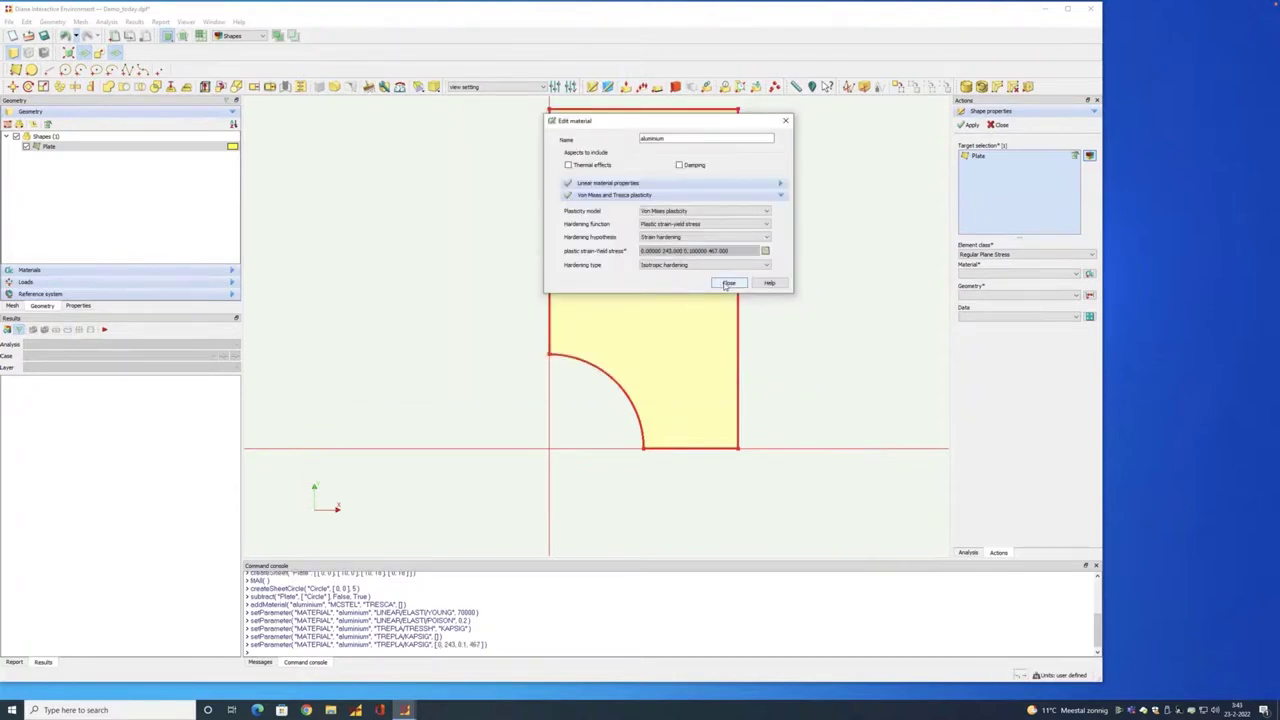
Step: Create a 1 mm thick element geometry named Plate and apply it with the aluminium material
click(728, 284)
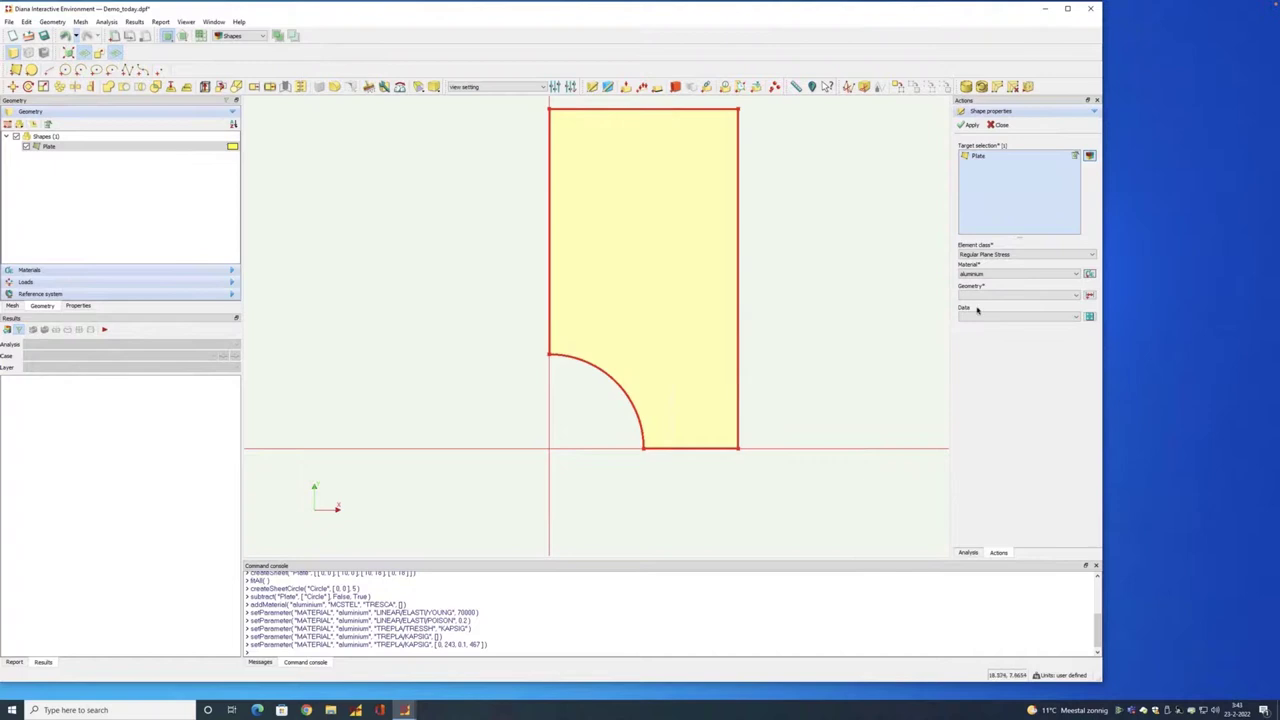
click(1090, 295)
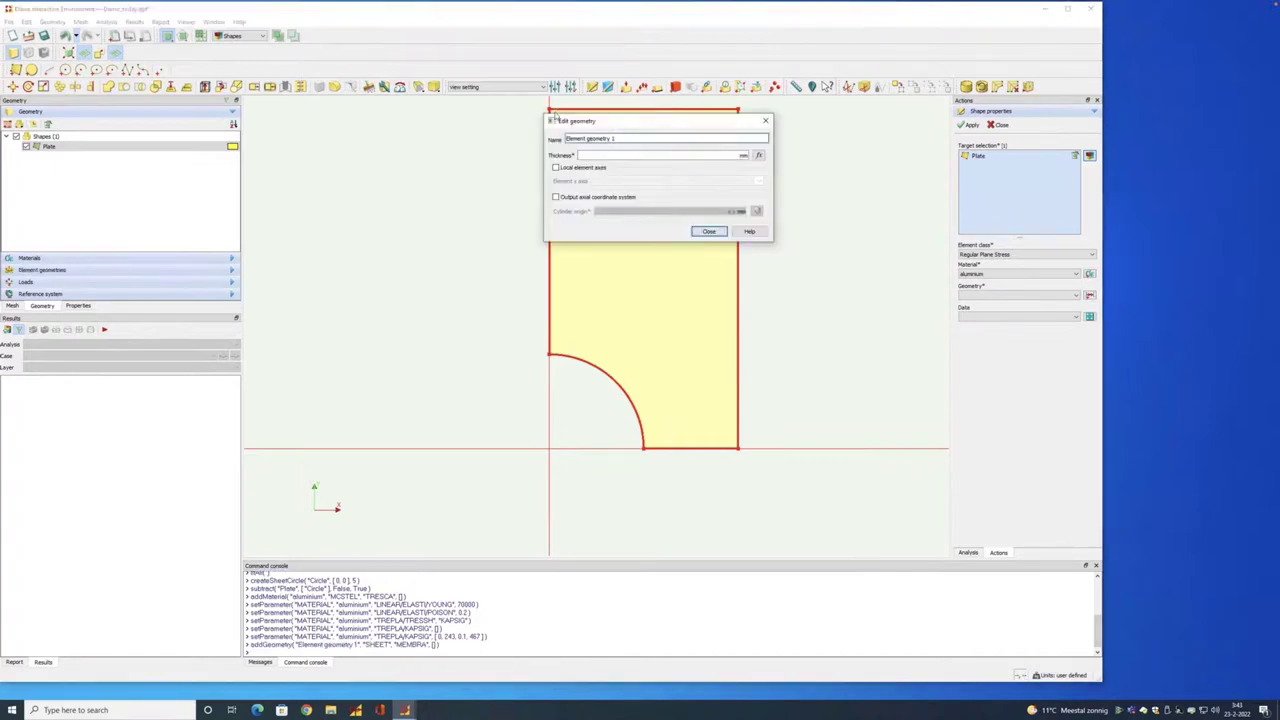
text(Plate)
click(606, 155)
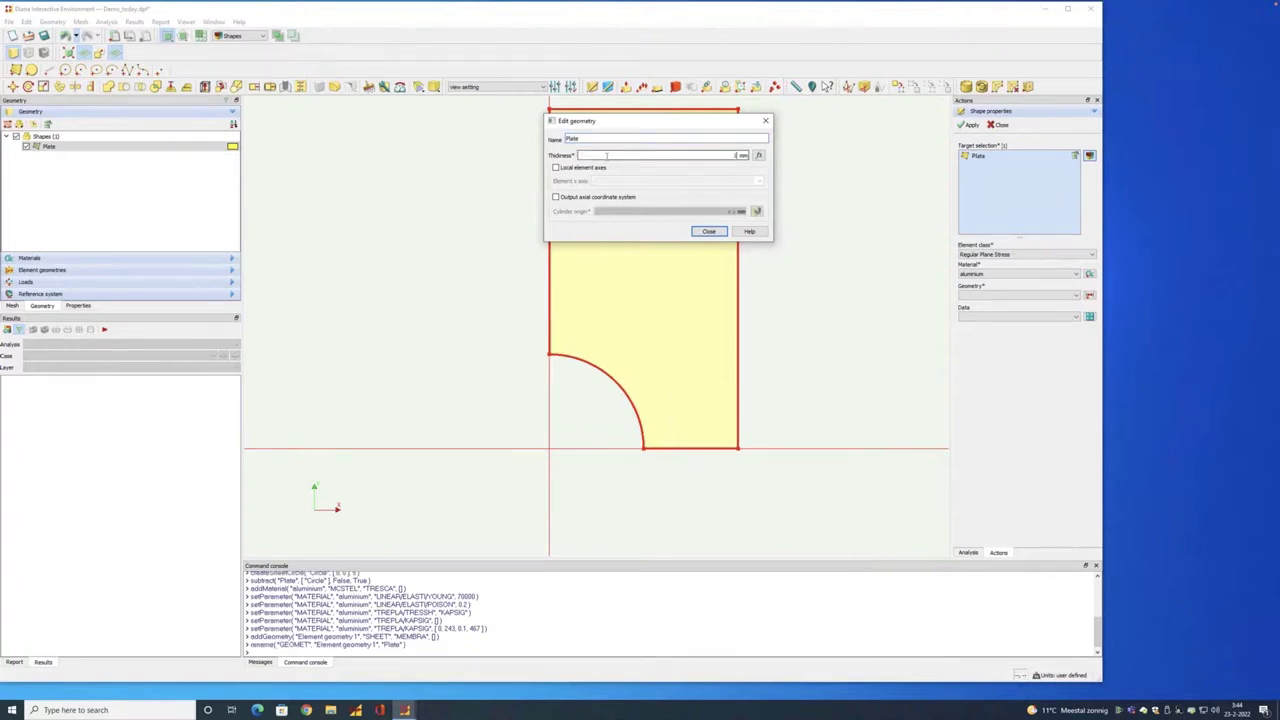
click(708, 231)
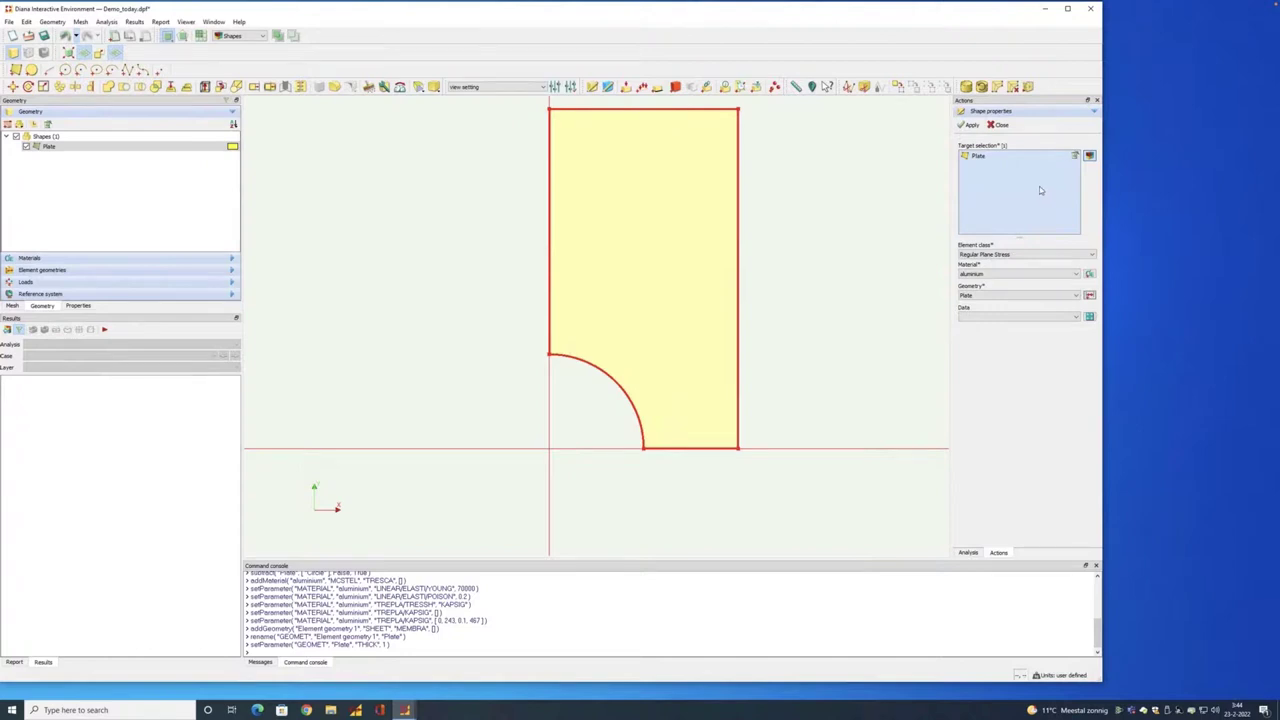
click(975, 125)
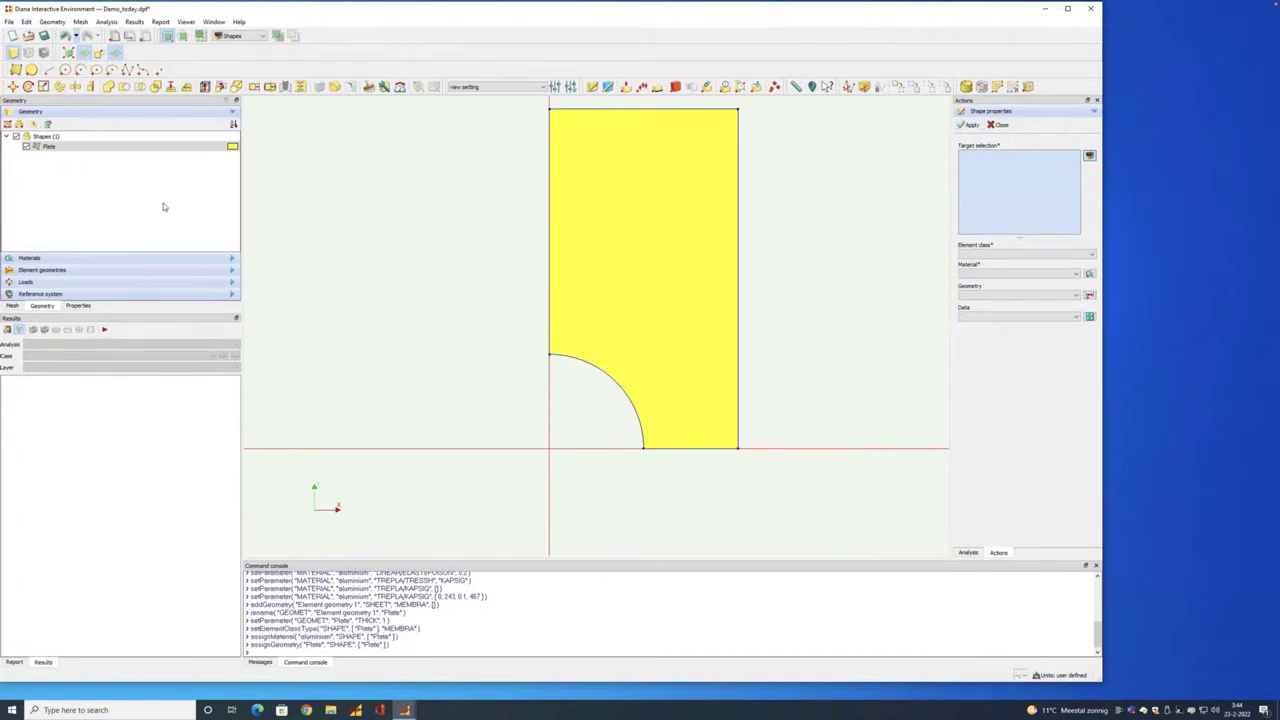
Step: Expand the Materials and Geometry lists and inspect the Plate shape's aluminium and Plate geometry assignments
click(86, 260)
click(26, 160)
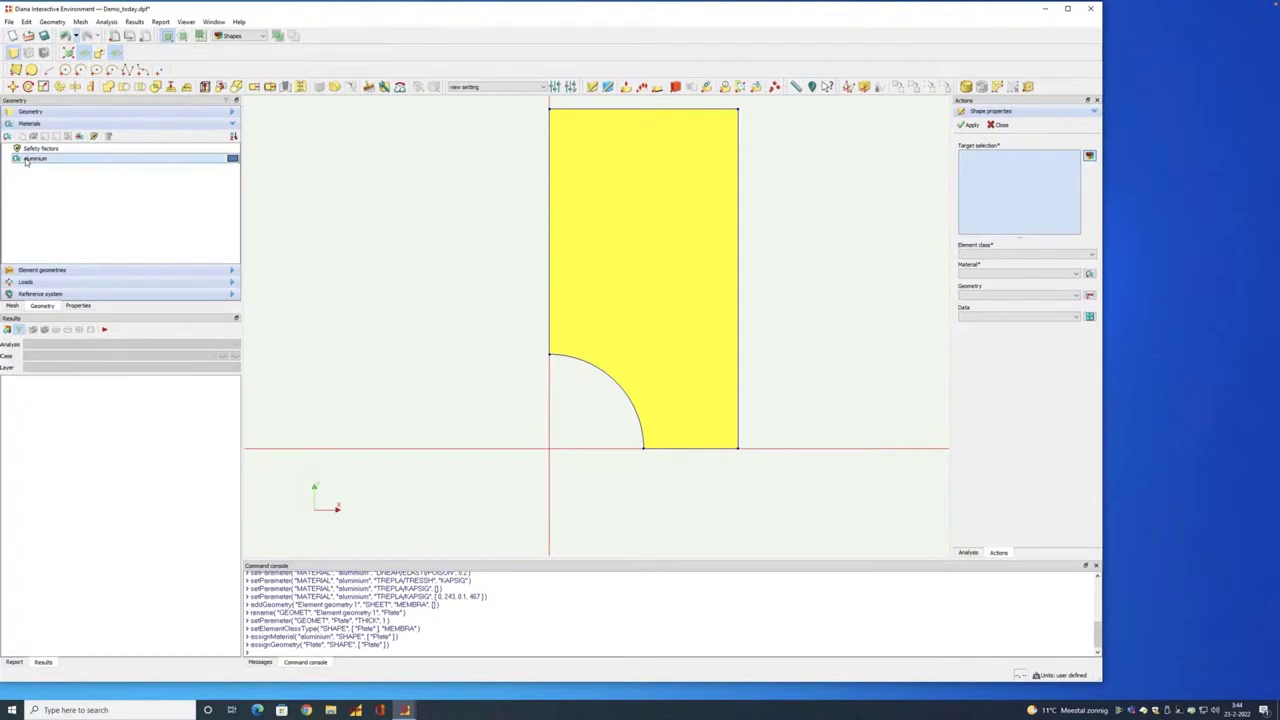
click(180, 112)
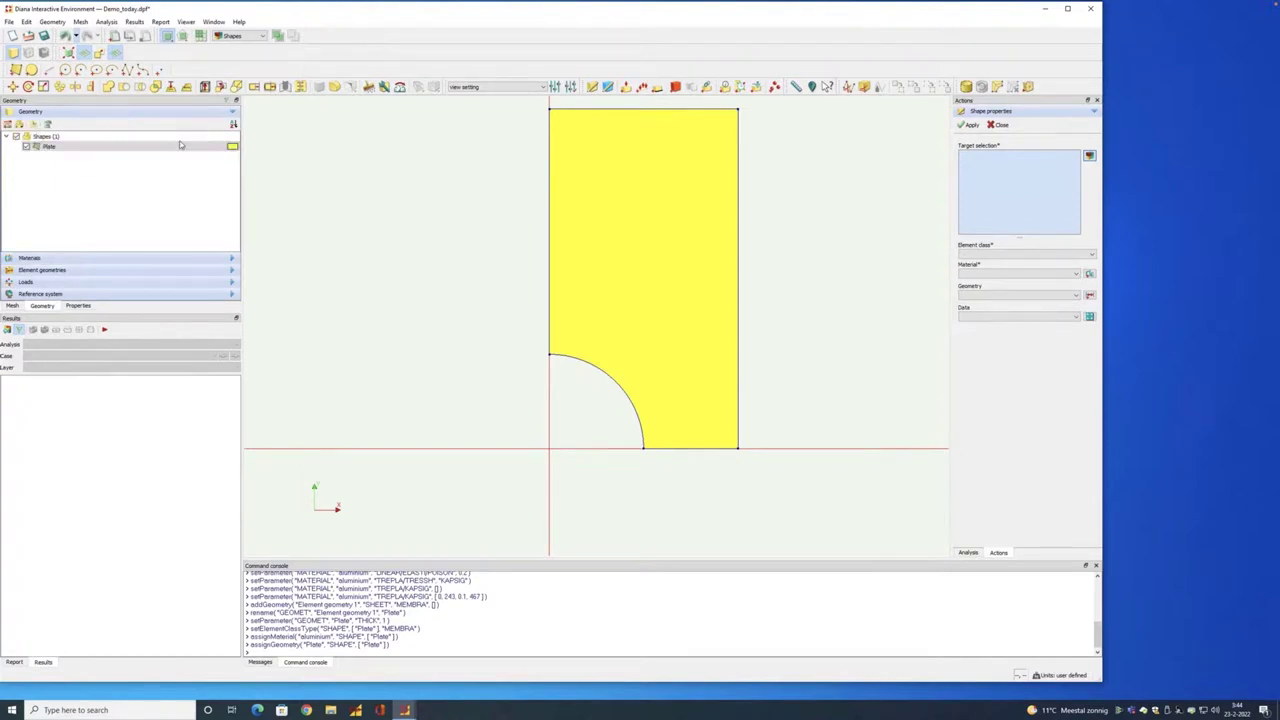
click(78, 147)
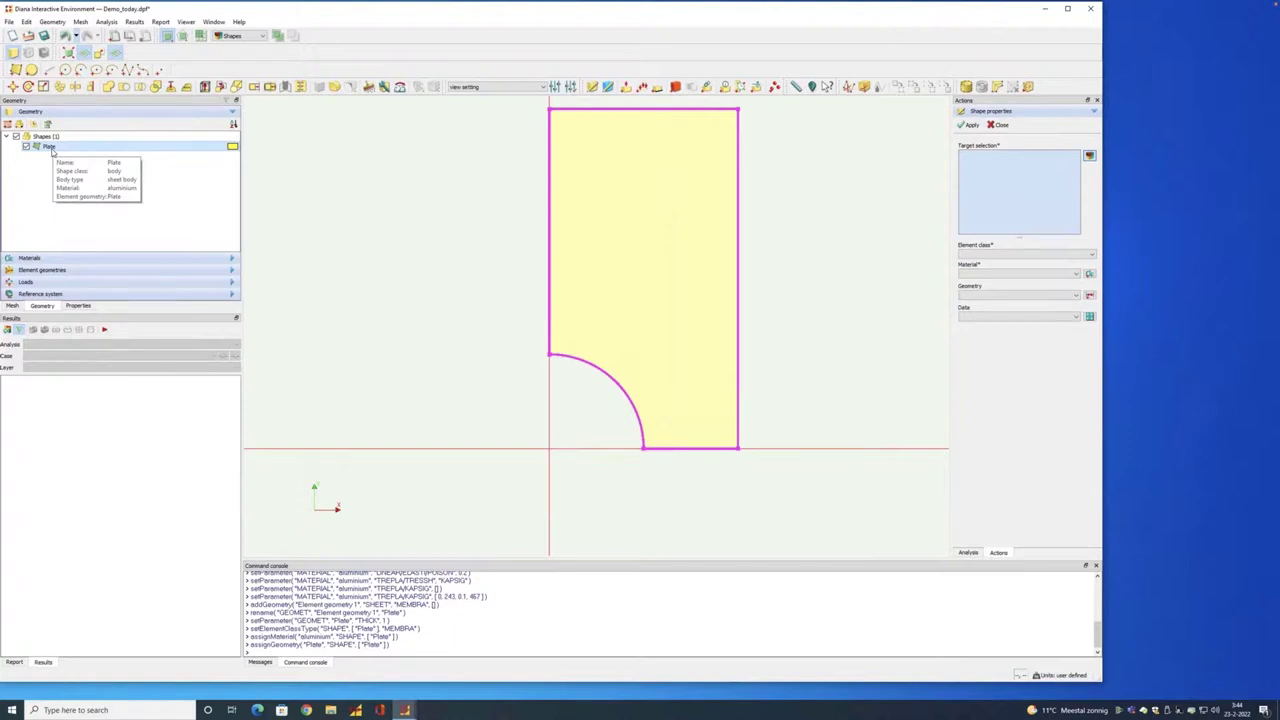
click(352, 226)
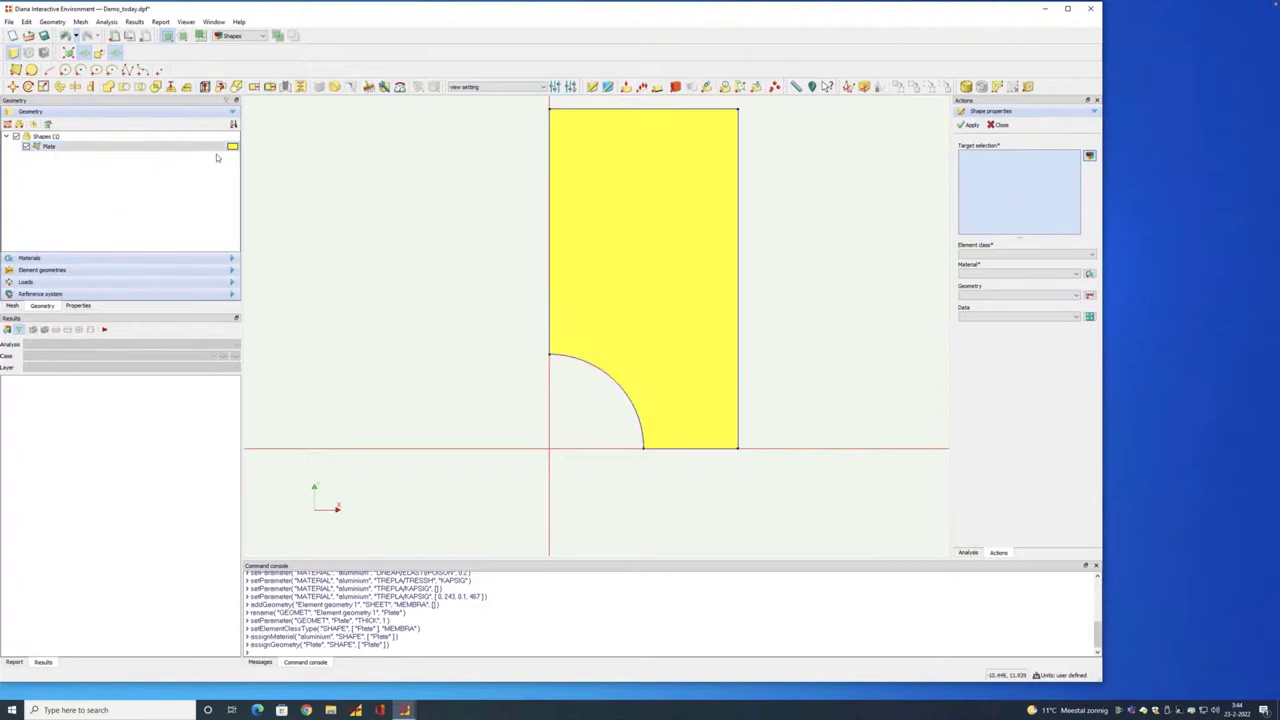
click(52, 21)
Step: Colour shapes by Material color and close the shape properties form
mouse_move(97, 173)
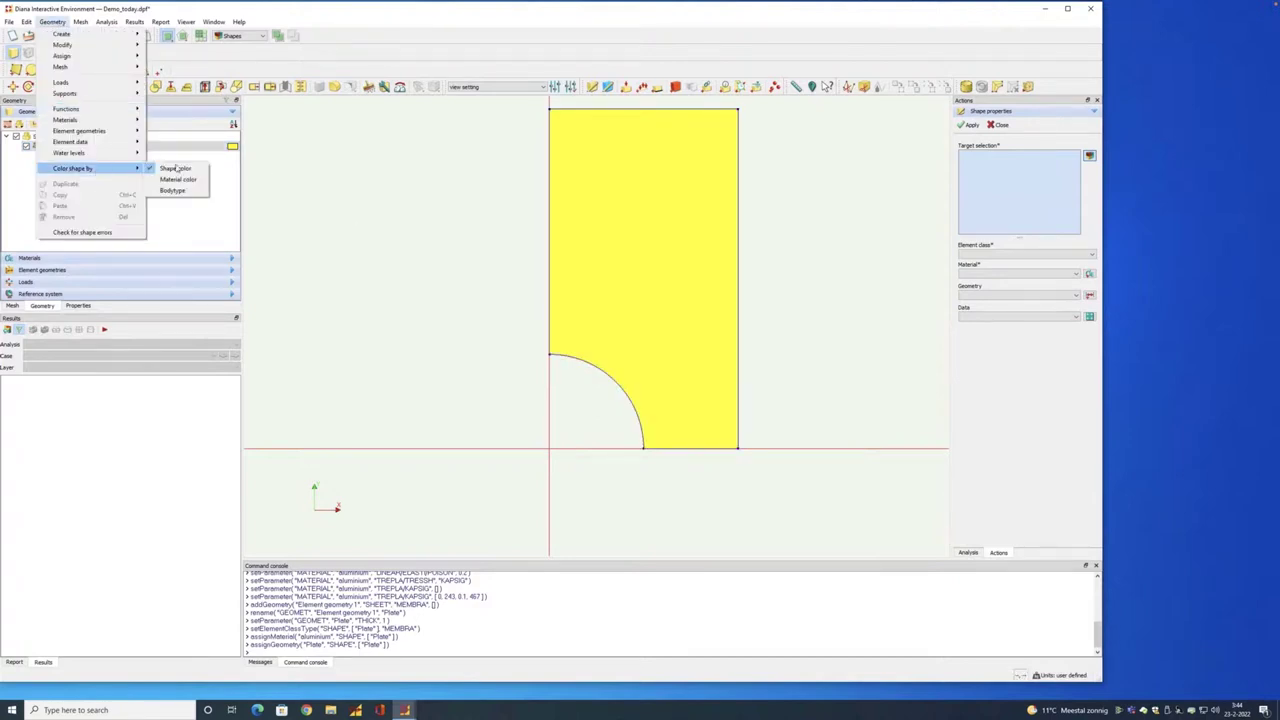
click(178, 179)
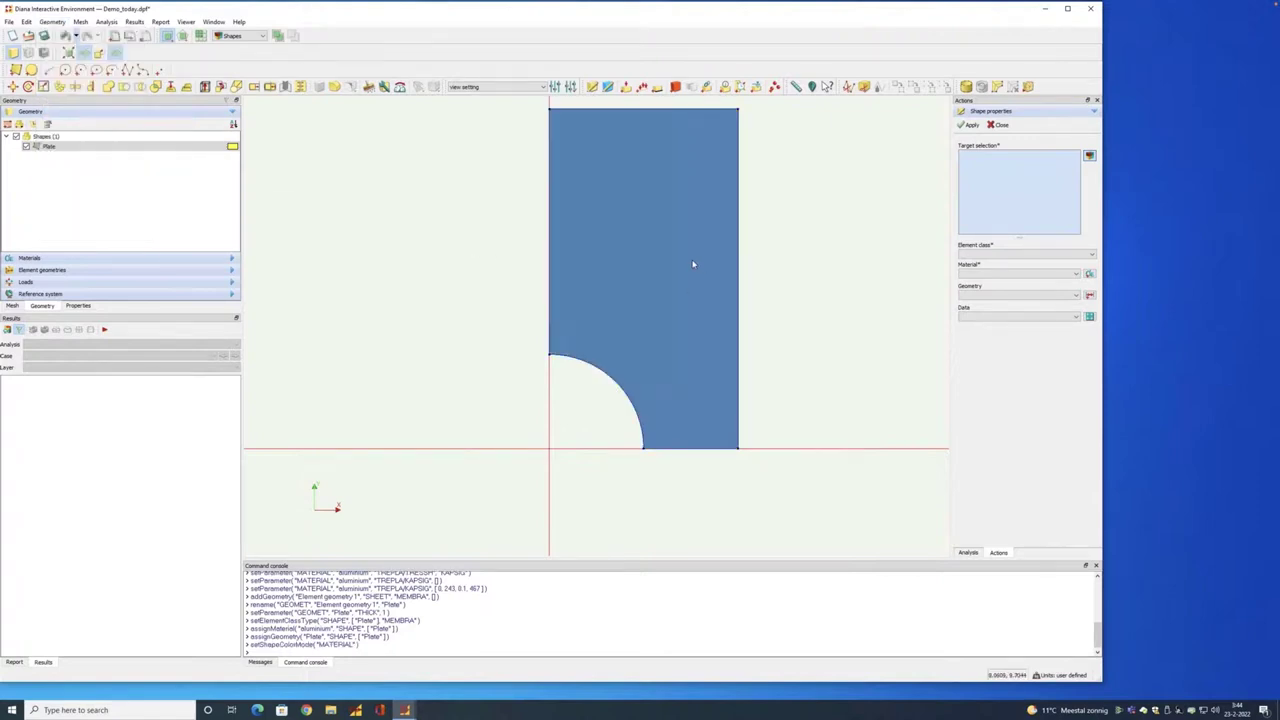
click(130, 259)
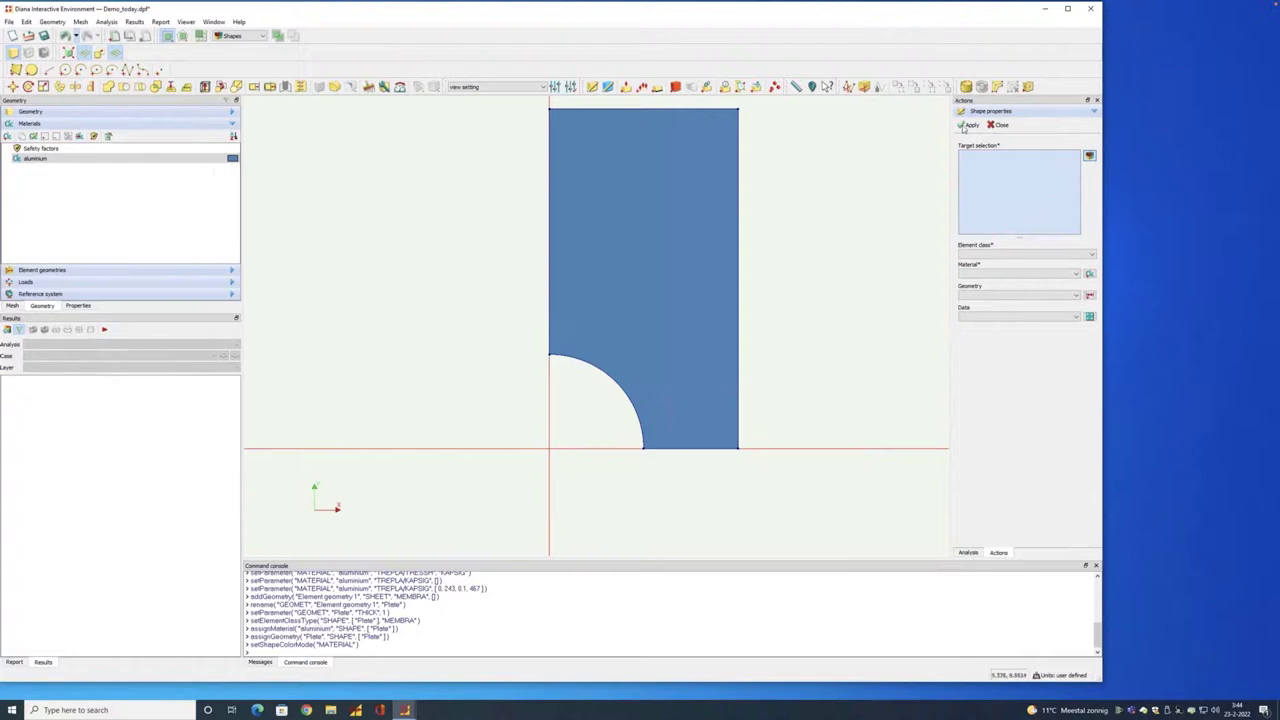
click(1000, 125)
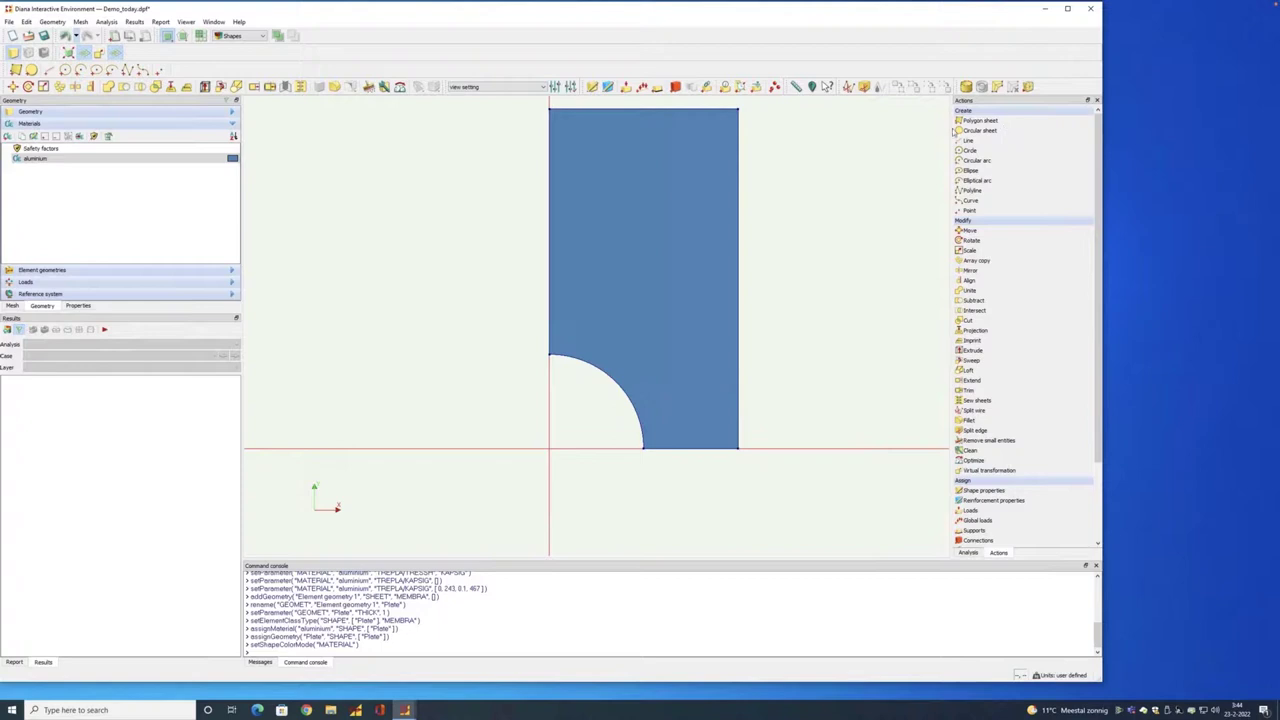
Step: Create support SYMX in a new Symmetry set, fixing T1 along the plate's left edge
click(657, 88)
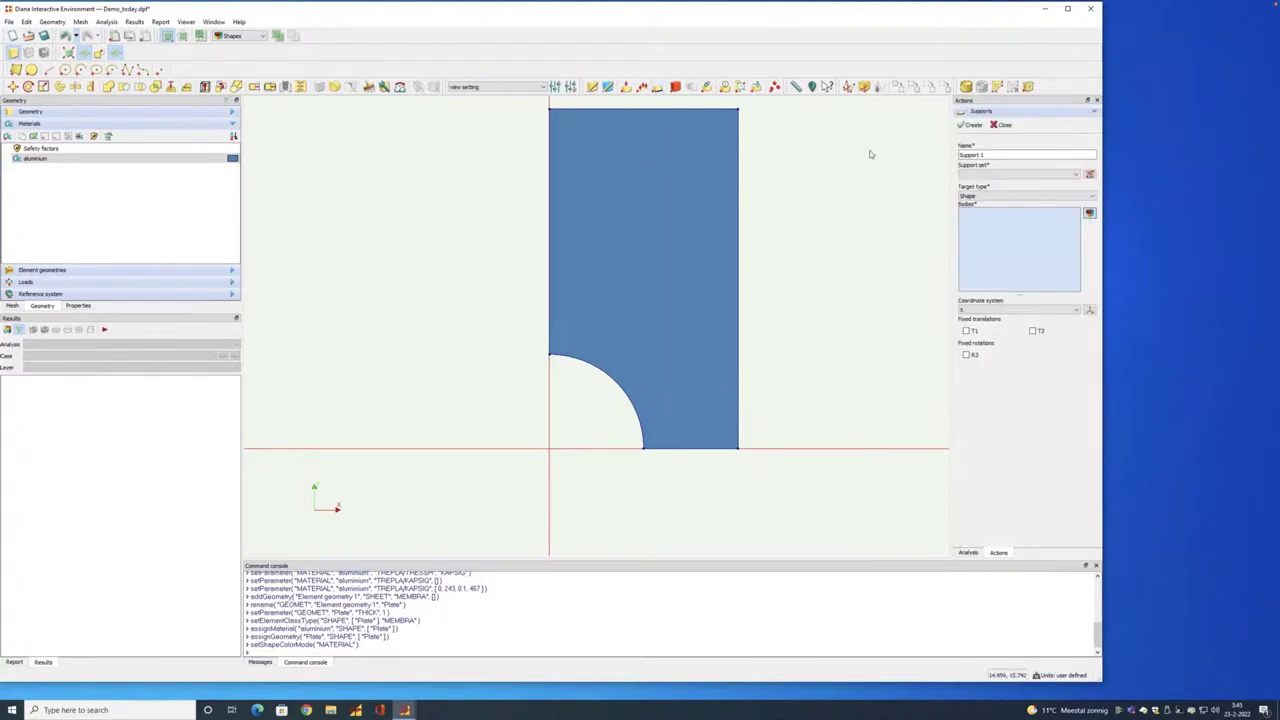
key(shift+Left)
key(shift+Left)
key(shift+Left)
key(shift+Left)
key(shift+Left)
key(shift+Left)
key(shift+Left)
key(shift+Left)
key(shift+Left)
key(BackSpace)
text(SYMX)
click(1090, 175)
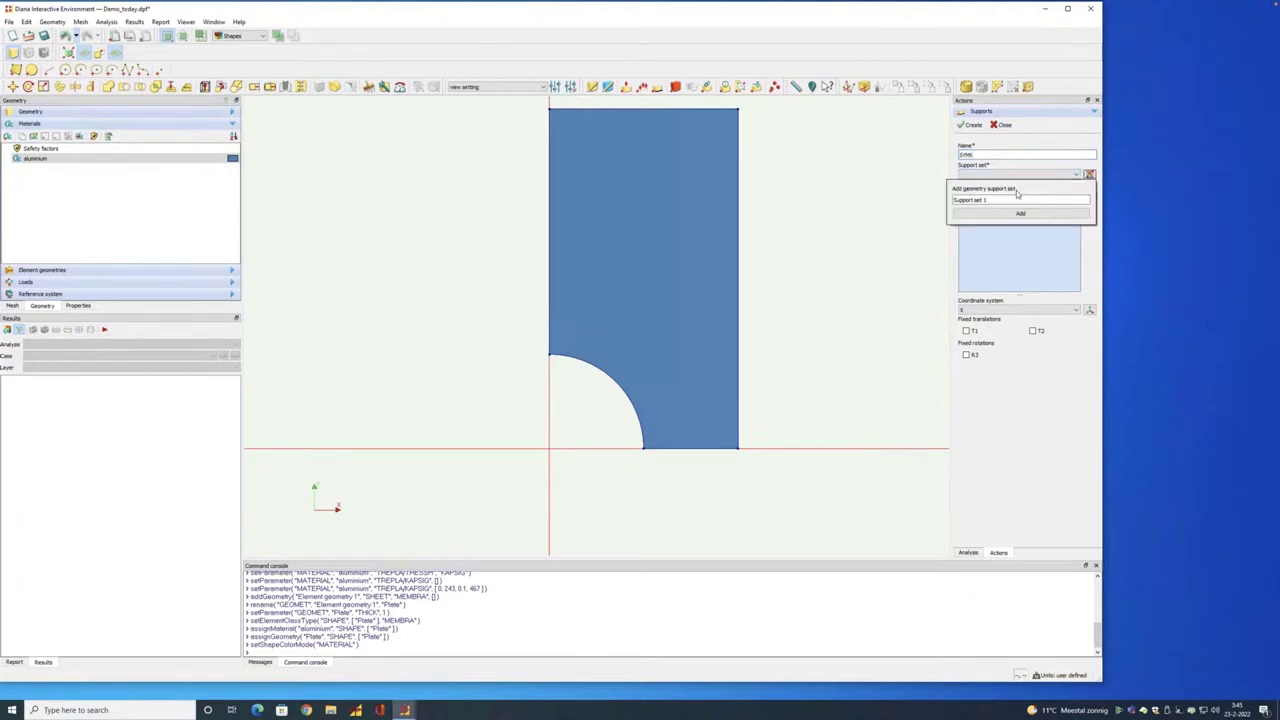
text(Symmetry)
click(1020, 213)
click(979, 198)
click(968, 217)
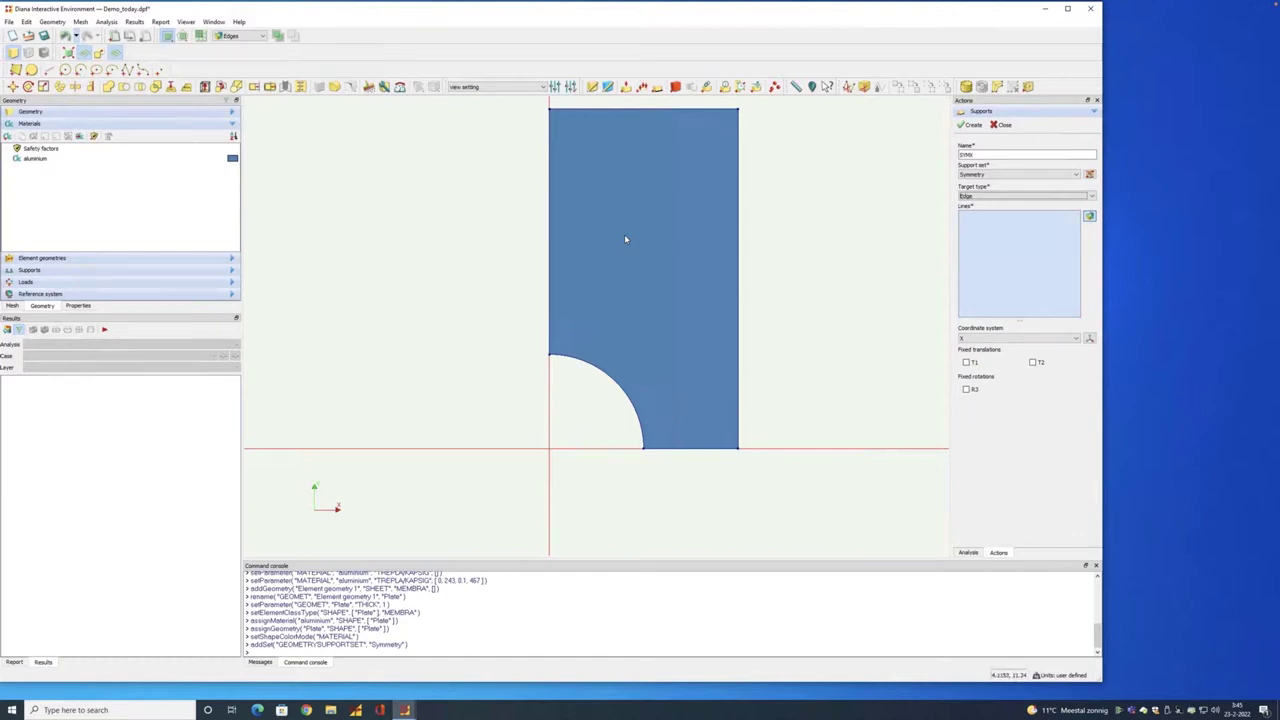
click(550, 268)
click(966, 364)
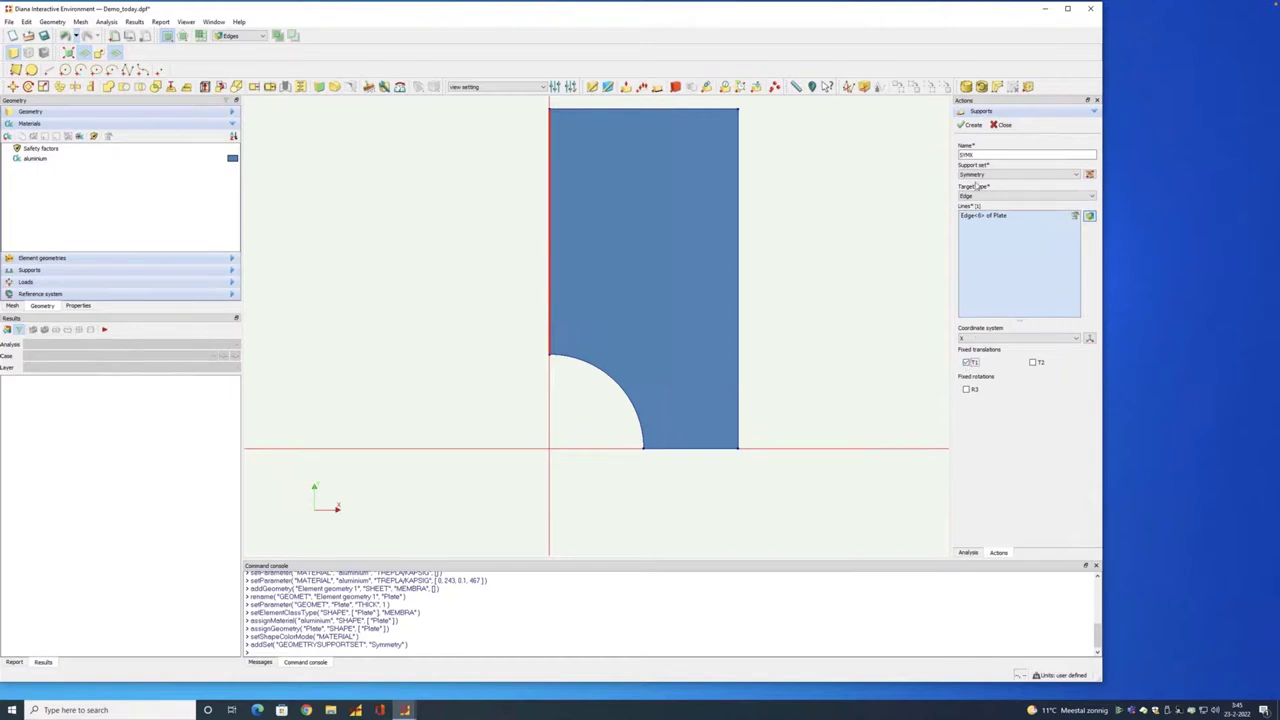
click(972, 127)
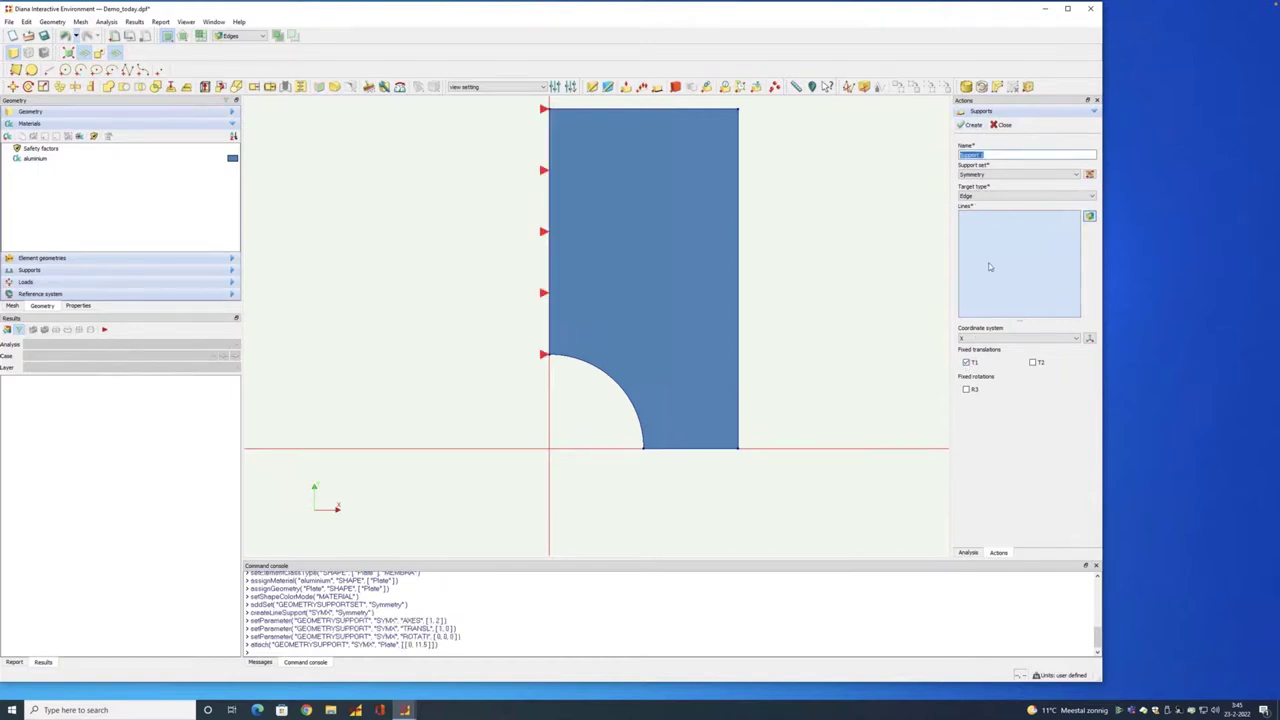
Step: Create support SYMY fixing T2 on the bottom edge and expand the Supports tree to show both
double_click(990, 155)
text(SYMY)
click(682, 448)
click(966, 362)
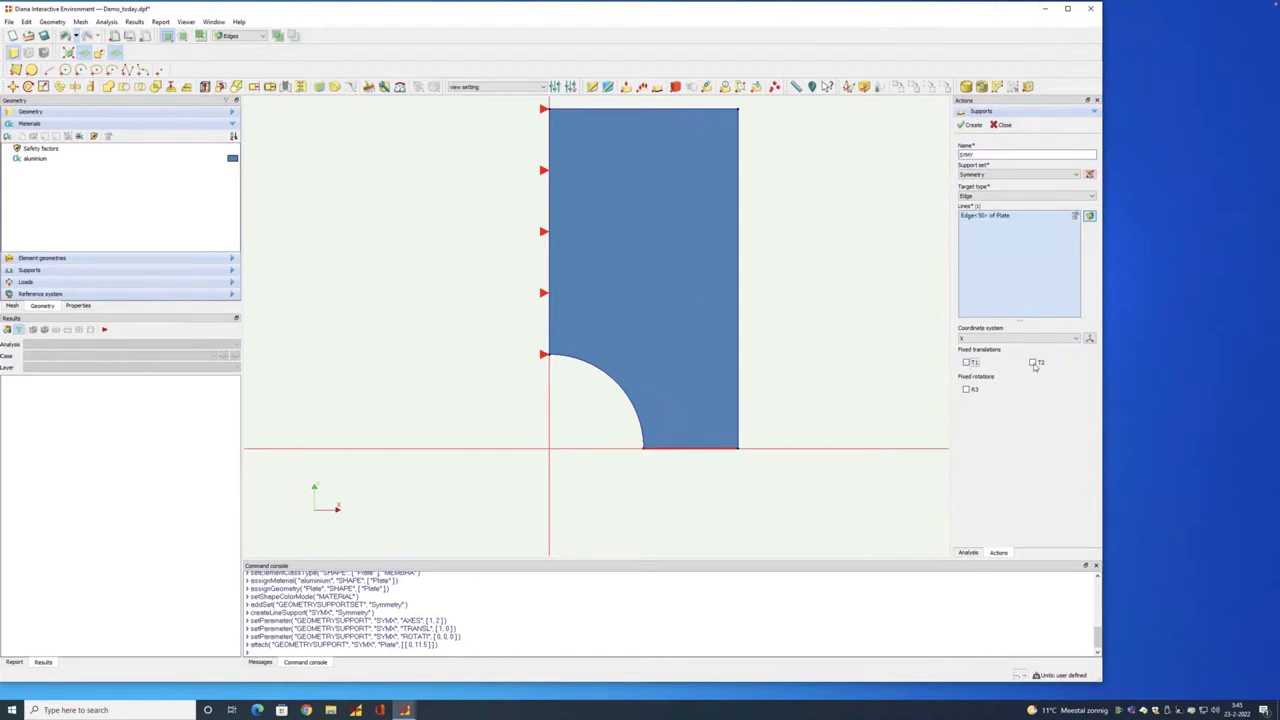
click(1033, 363)
click(975, 127)
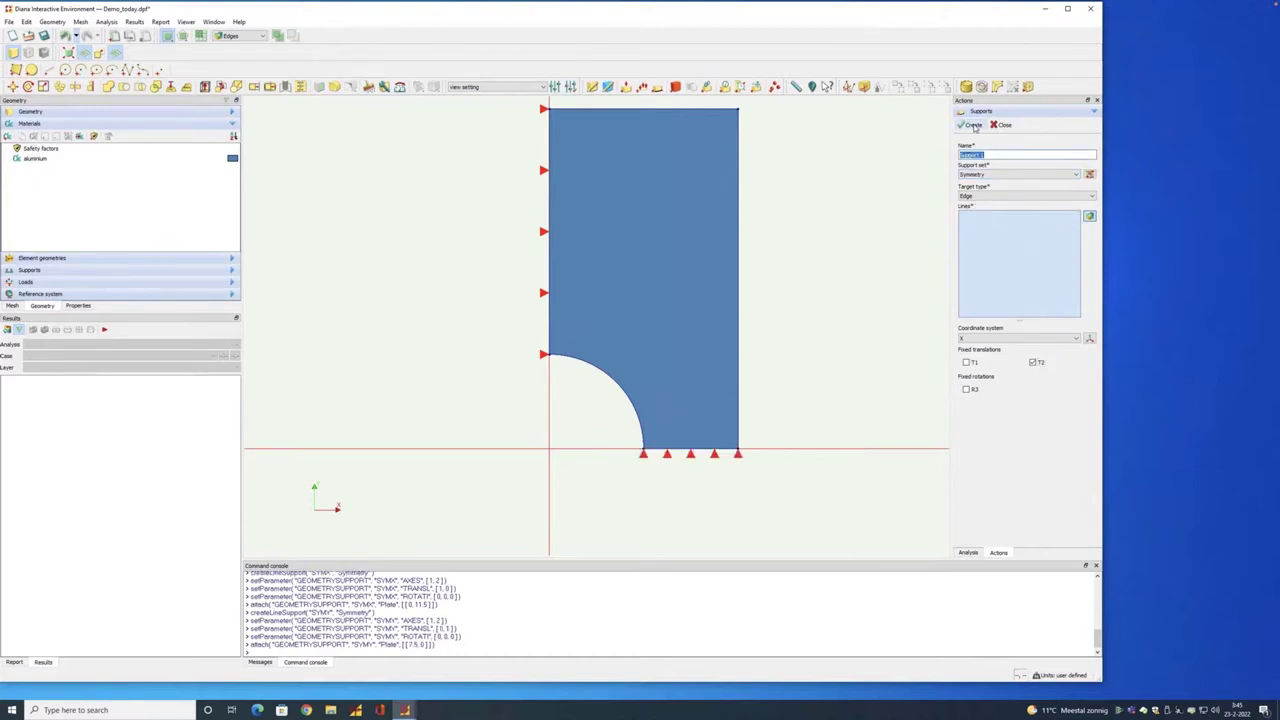
click(47, 274)
click(9, 173)
click(40, 182)
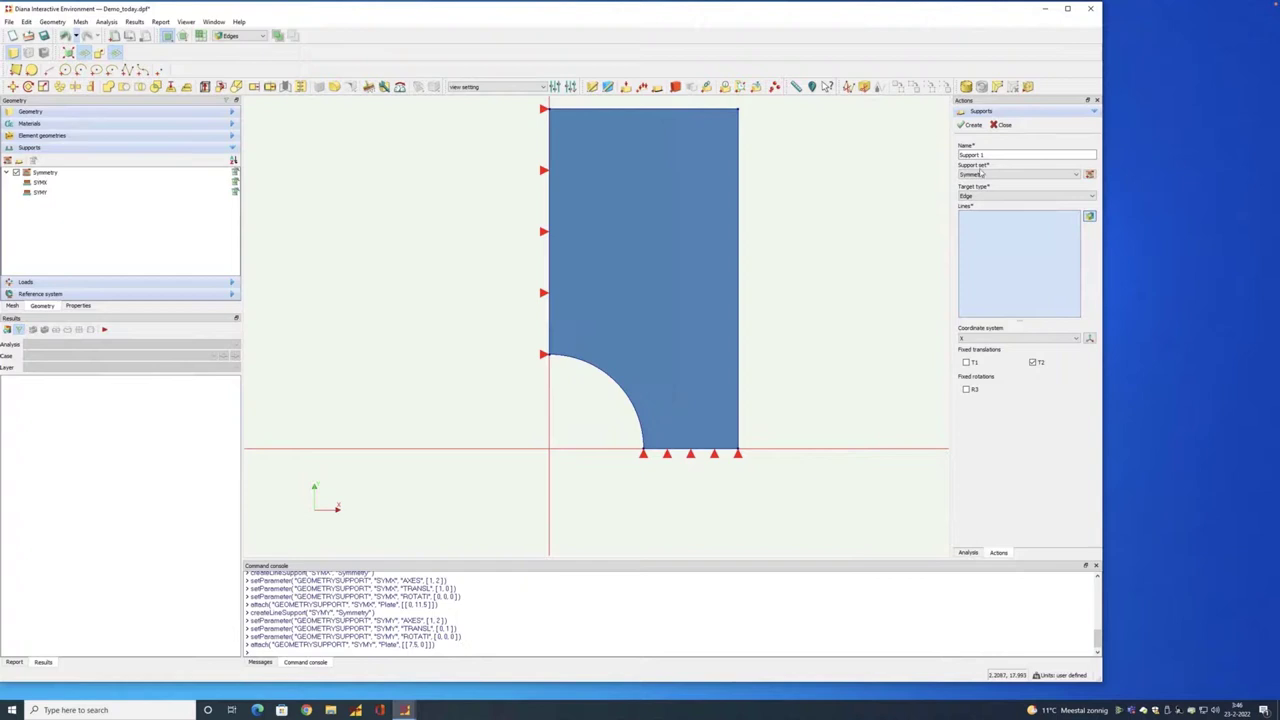
Step: Add a new support set named Deform
text(Deform)
click(1090, 174)
key(ctrl+a)
text(Deform)
key(Return)
click(1090, 174)
key(ctrl+a)
text(Deform)
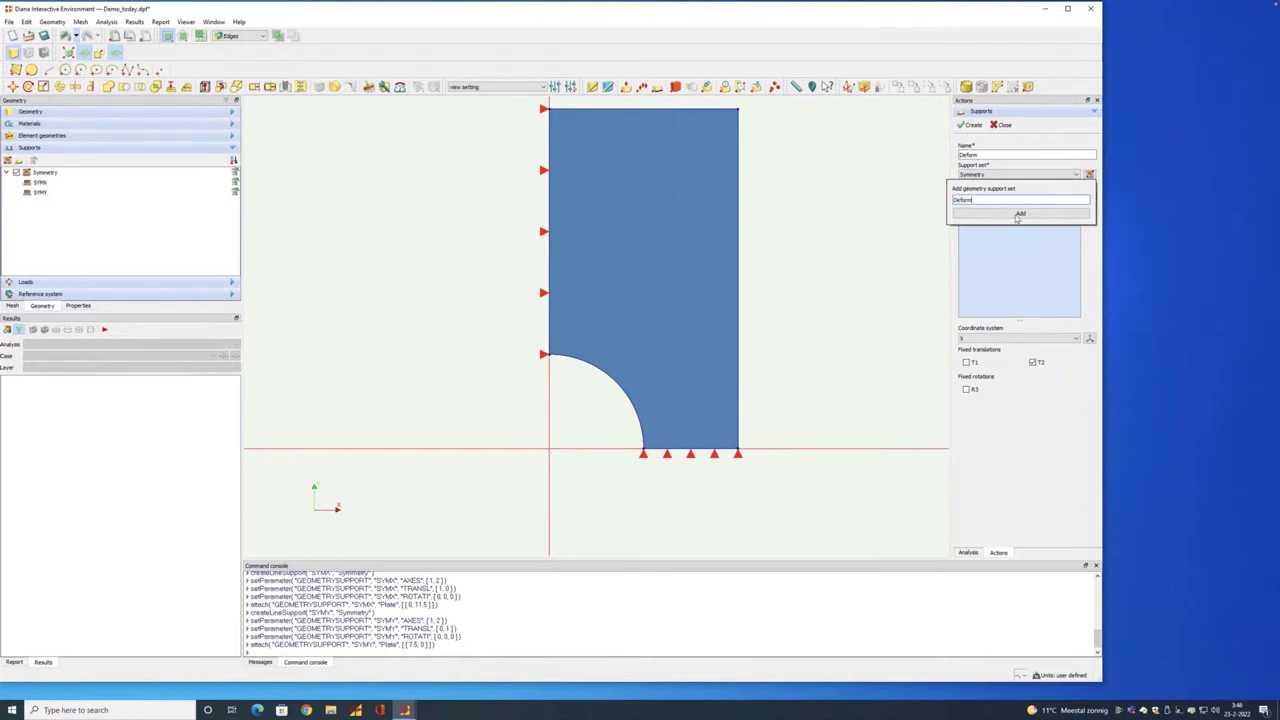
click(1020, 213)
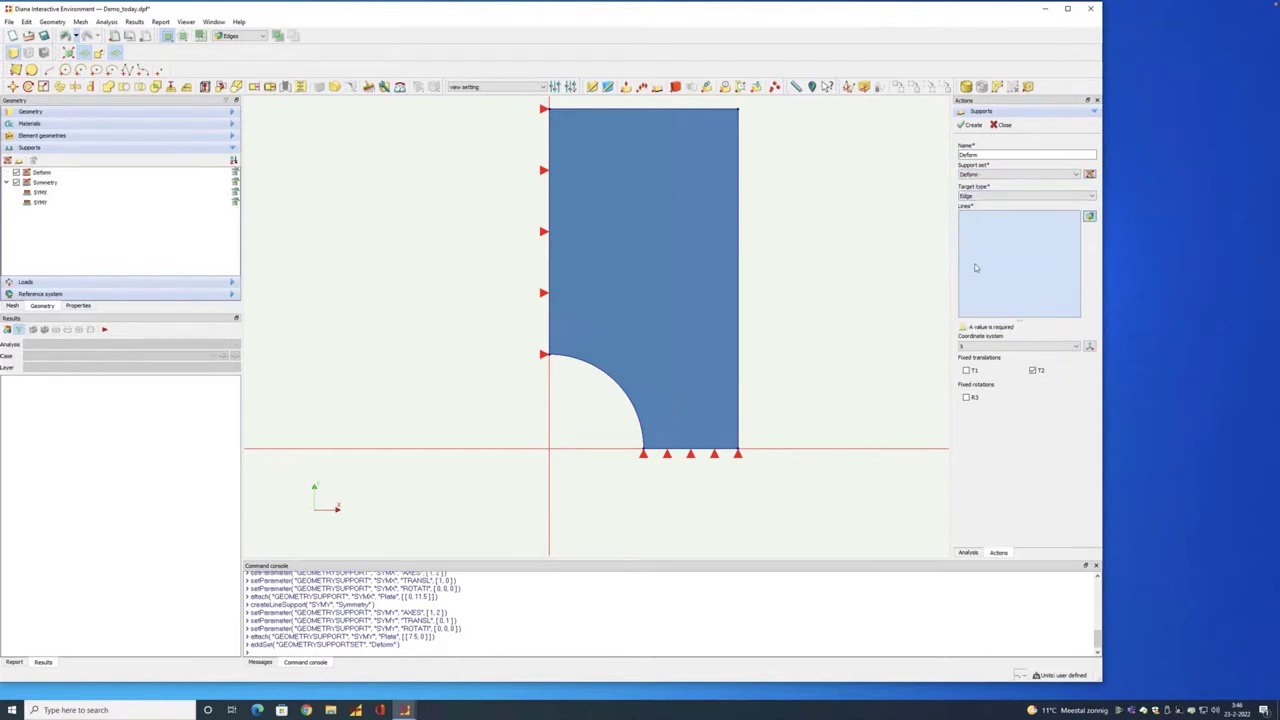
Step: Create a support on the plate's top edge fixing T2, then close the supports form
click(650, 111)
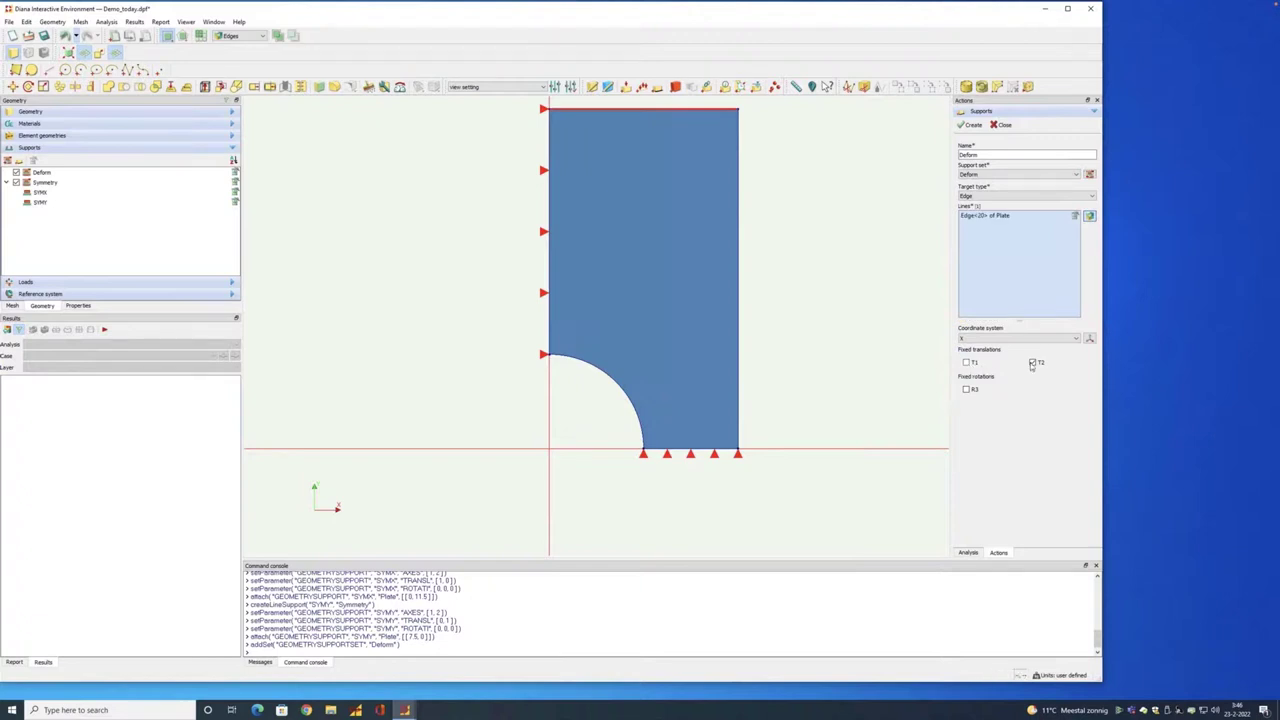
click(1033, 362)
click(1033, 362)
click(976, 126)
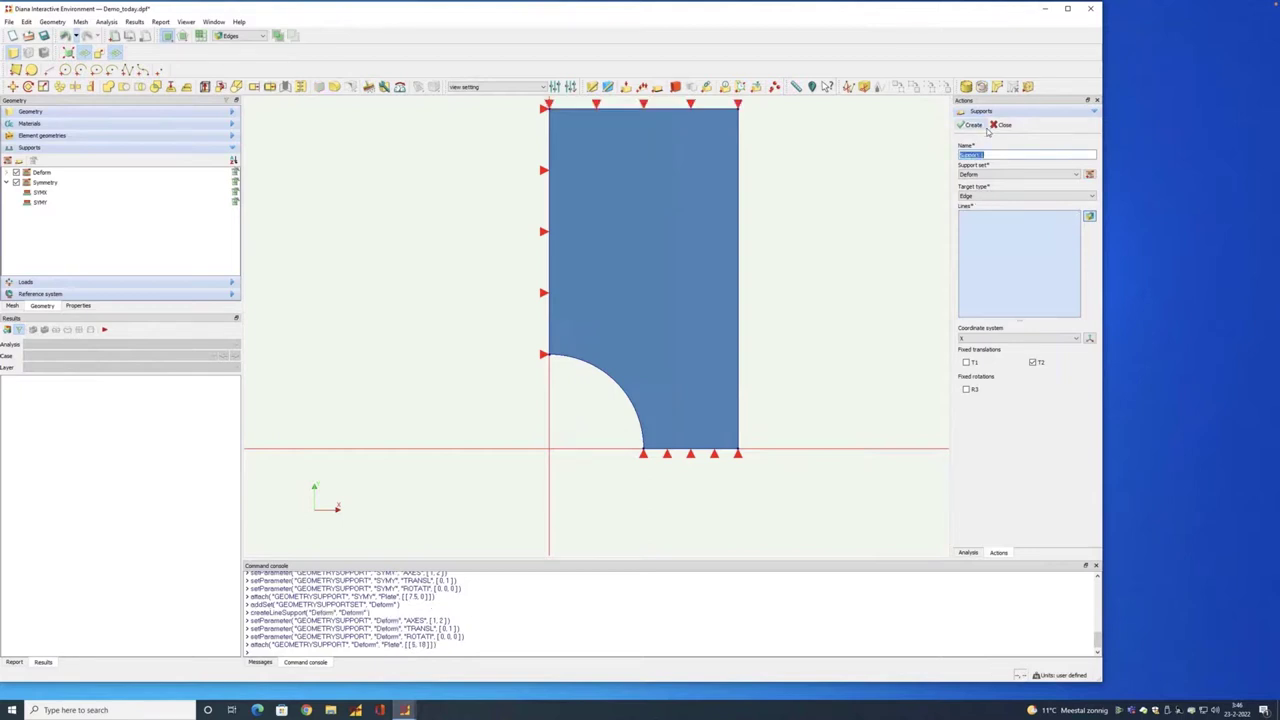
click(1003, 126)
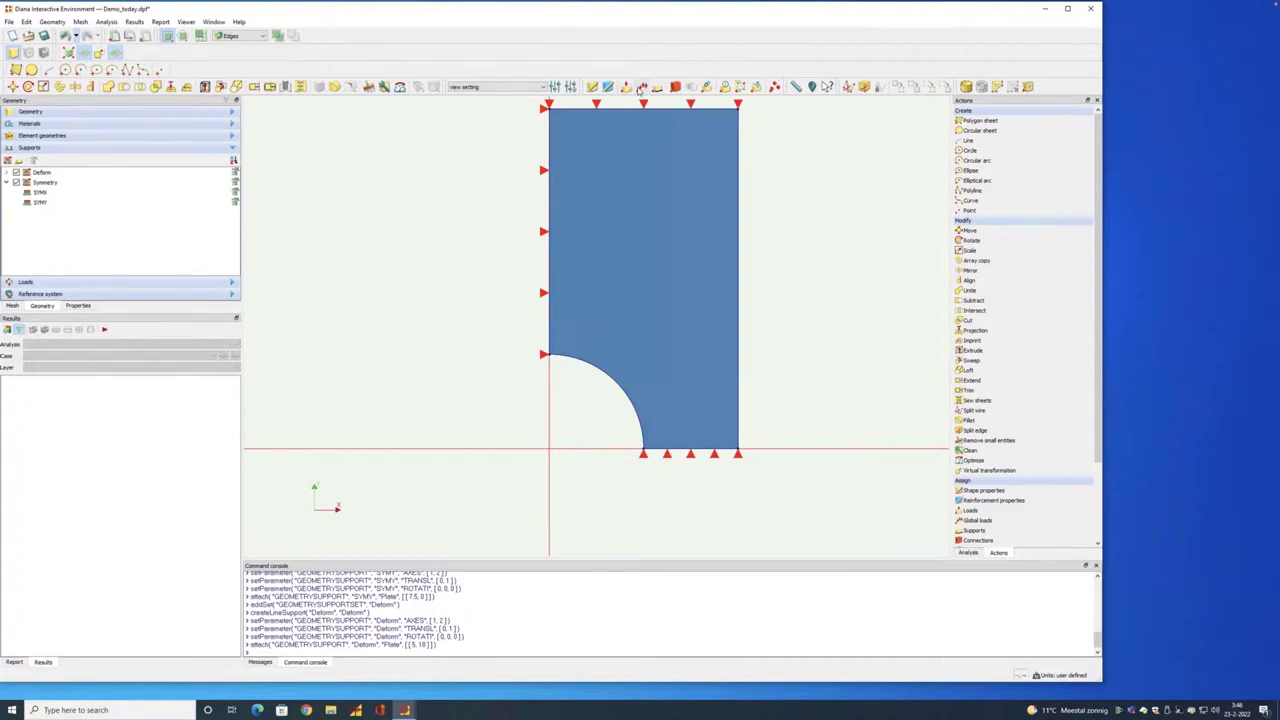
click(626, 87)
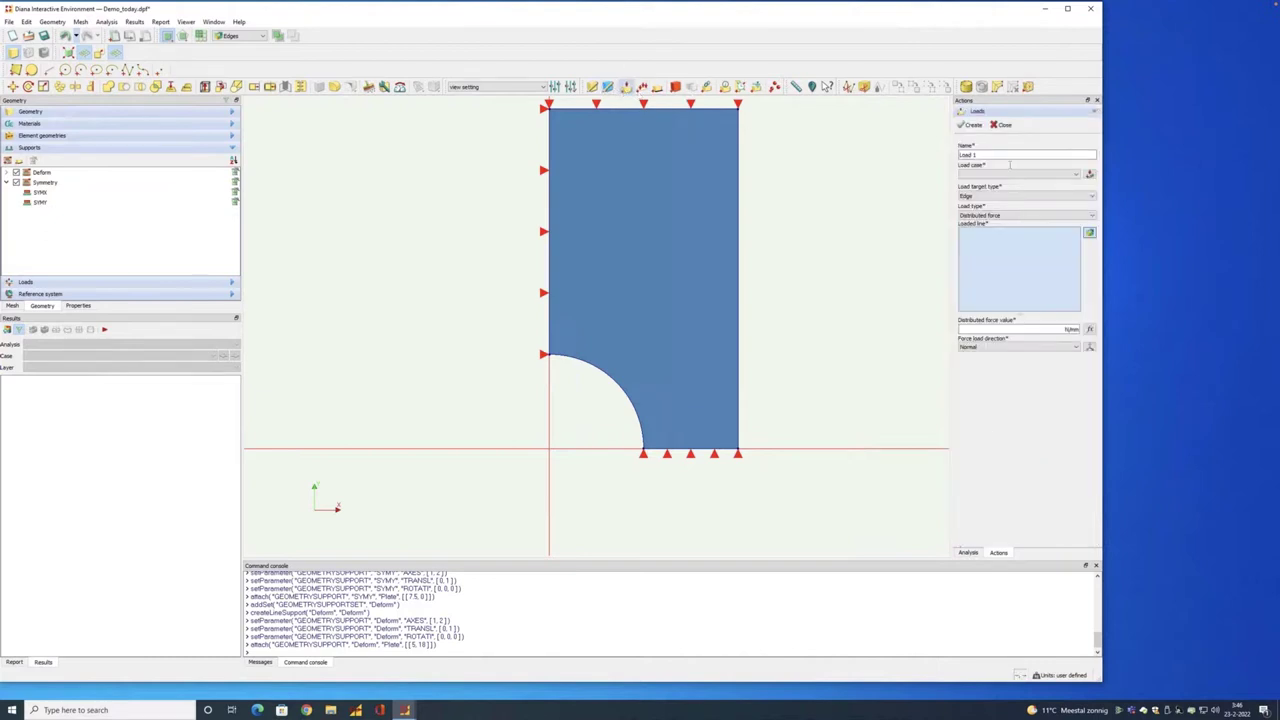
Step: Set up a Deform load in a new Deform load case as an edge prescribed deformation
text(Seform)
click(1089, 175)
key(ctrl+a)
text(Deform)
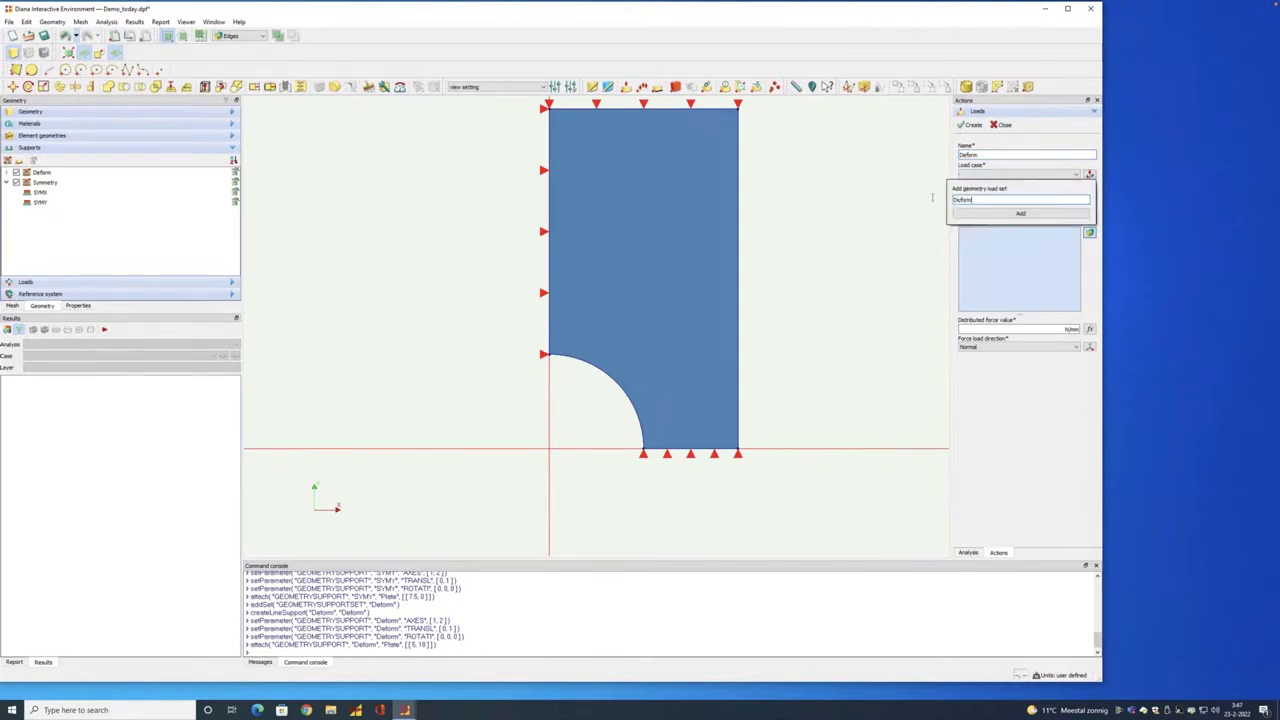
click(1020, 213)
click(988, 197)
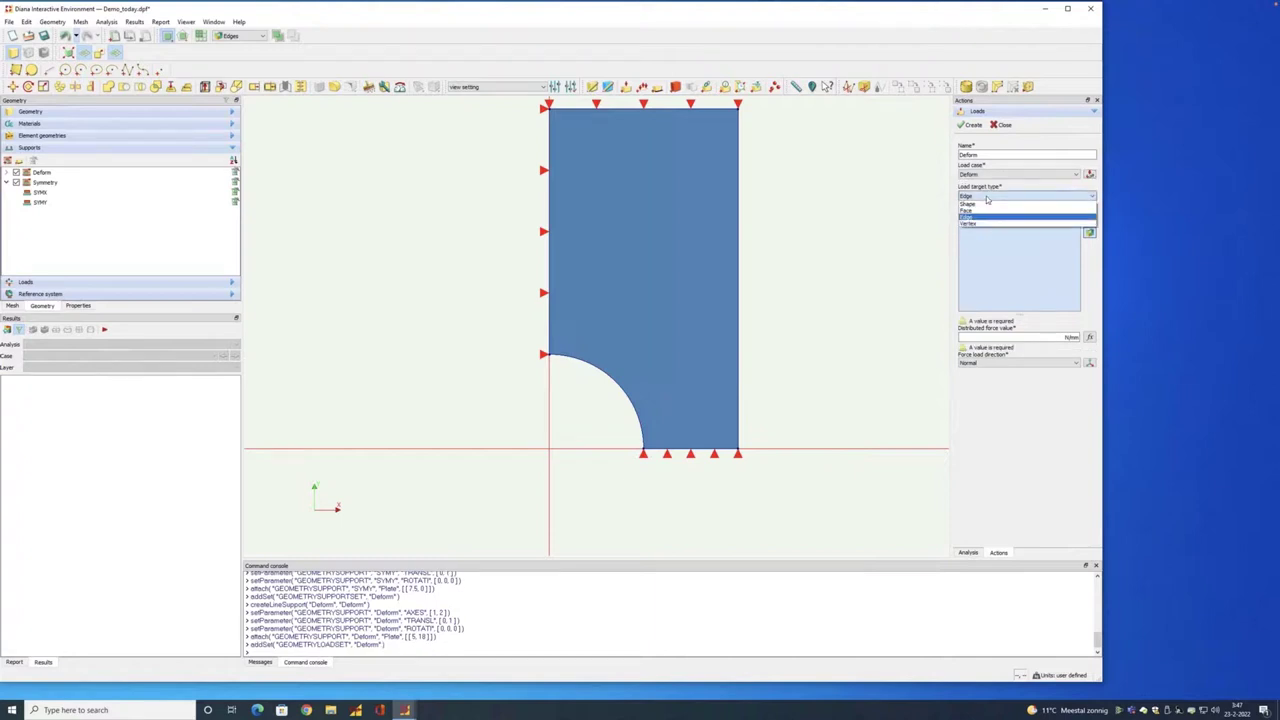
click(988, 216)
click(988, 215)
click(980, 243)
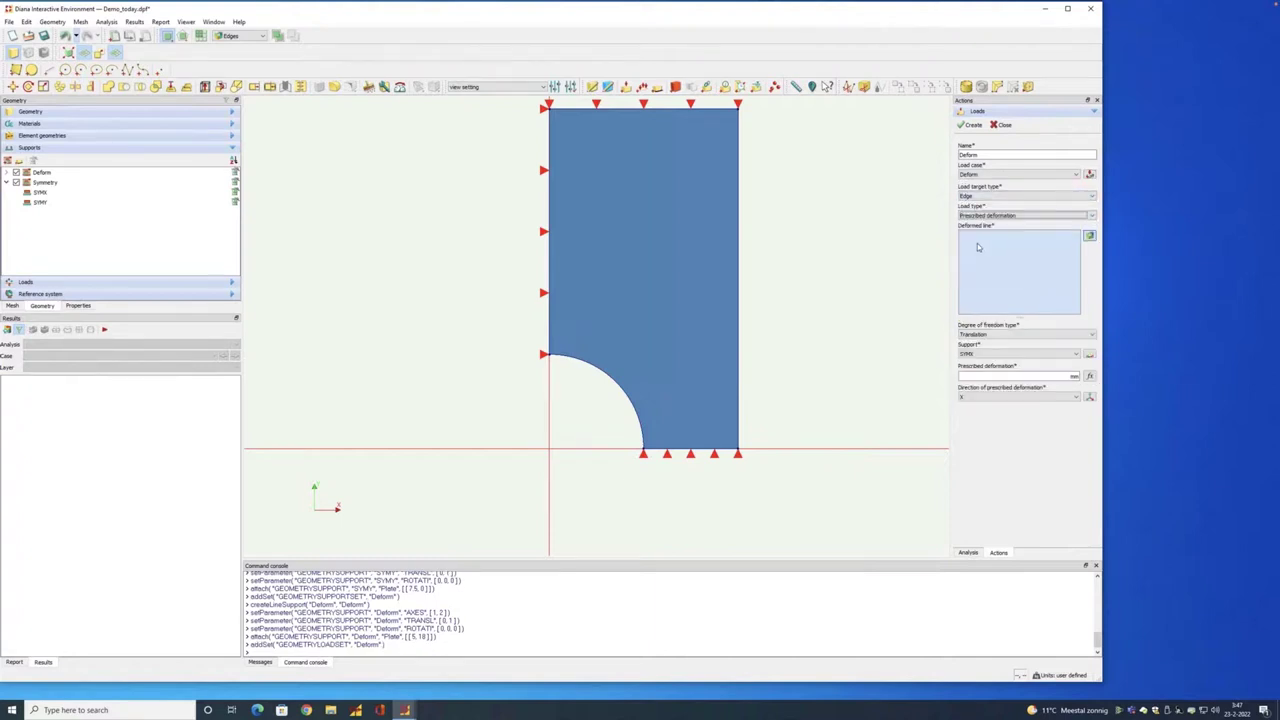
Step: Prescribe 0.0625 mm Y deformation on the top edge via the Deform support, create it, close the form
click(608, 107)
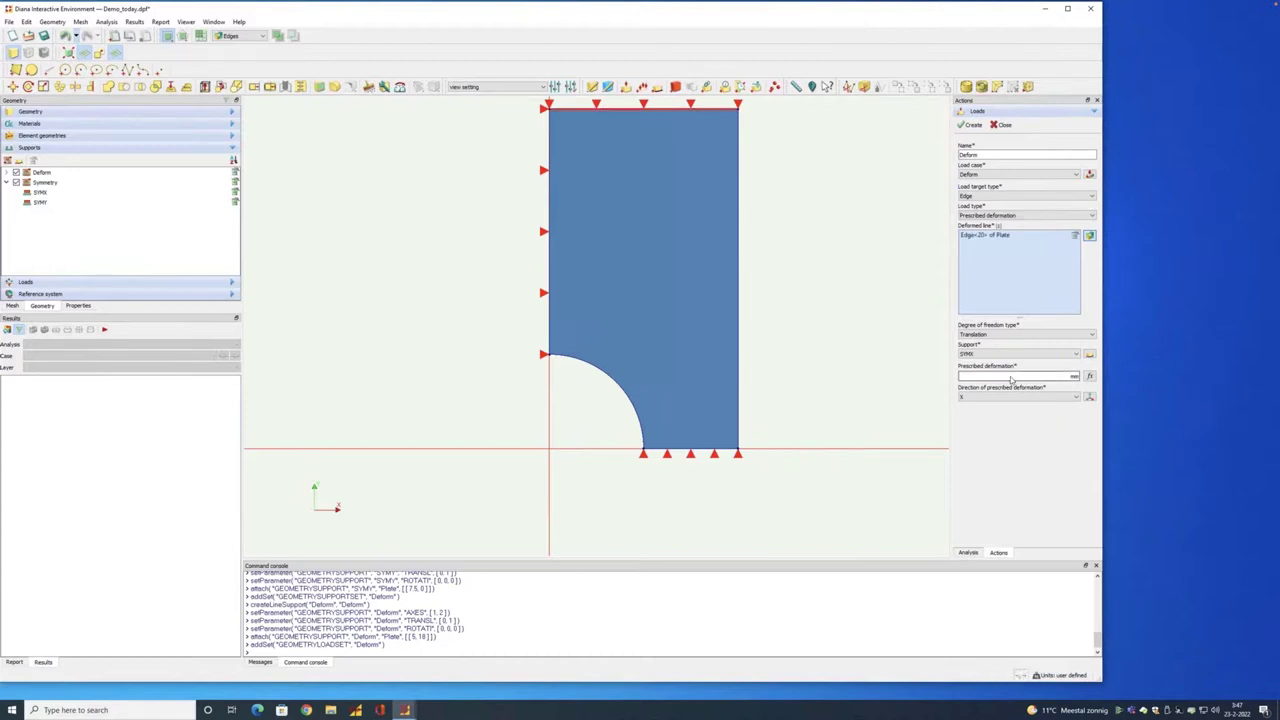
click(1077, 356)
click(985, 366)
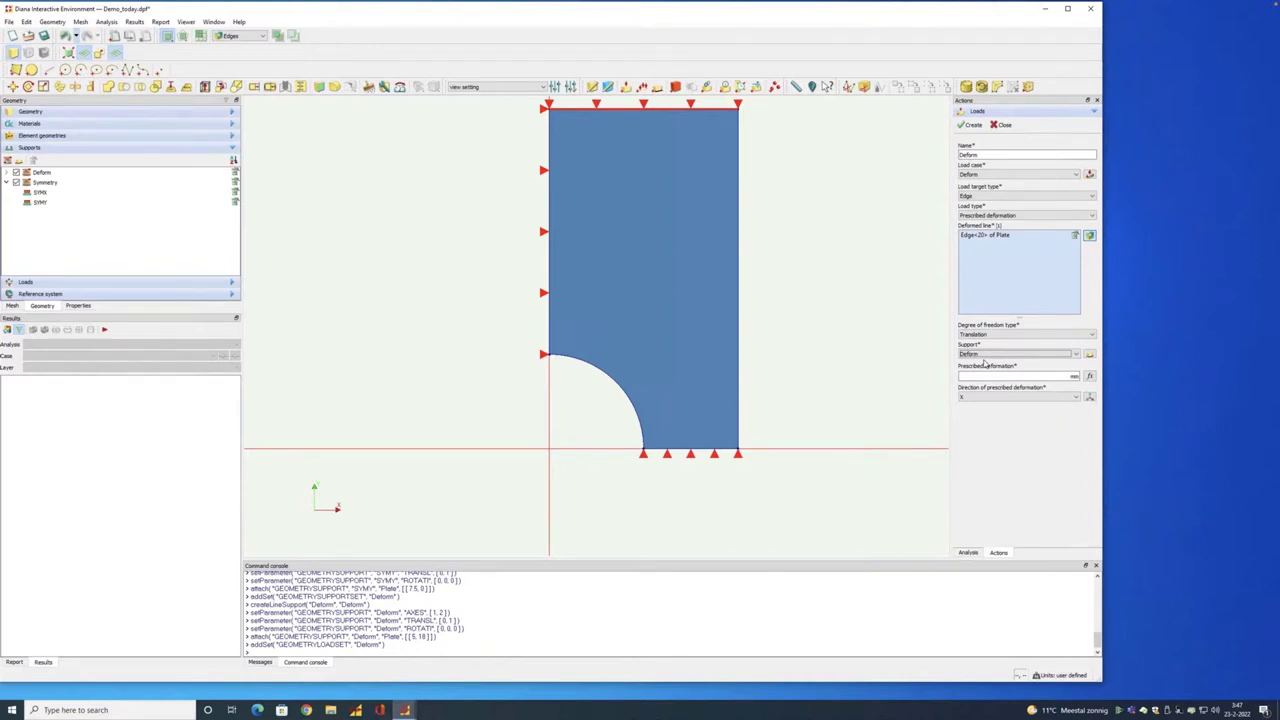
click(998, 376)
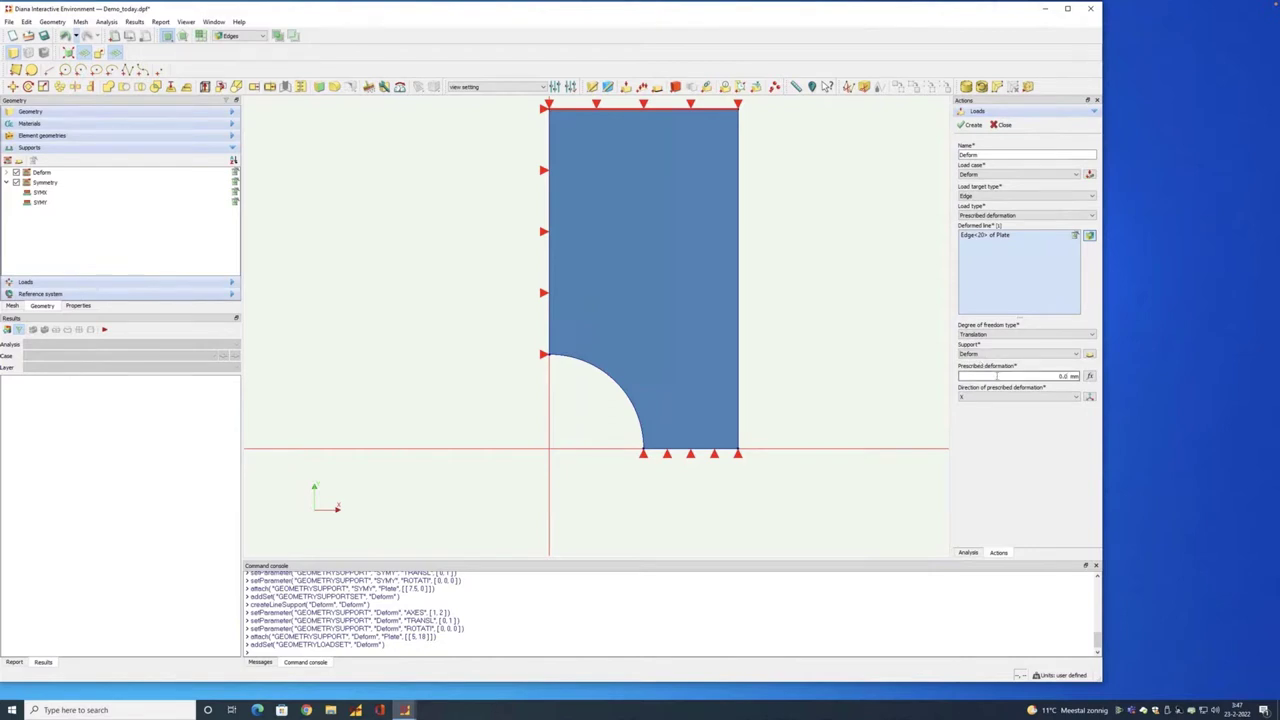
text(0.0625)
click(1078, 400)
click(1000, 410)
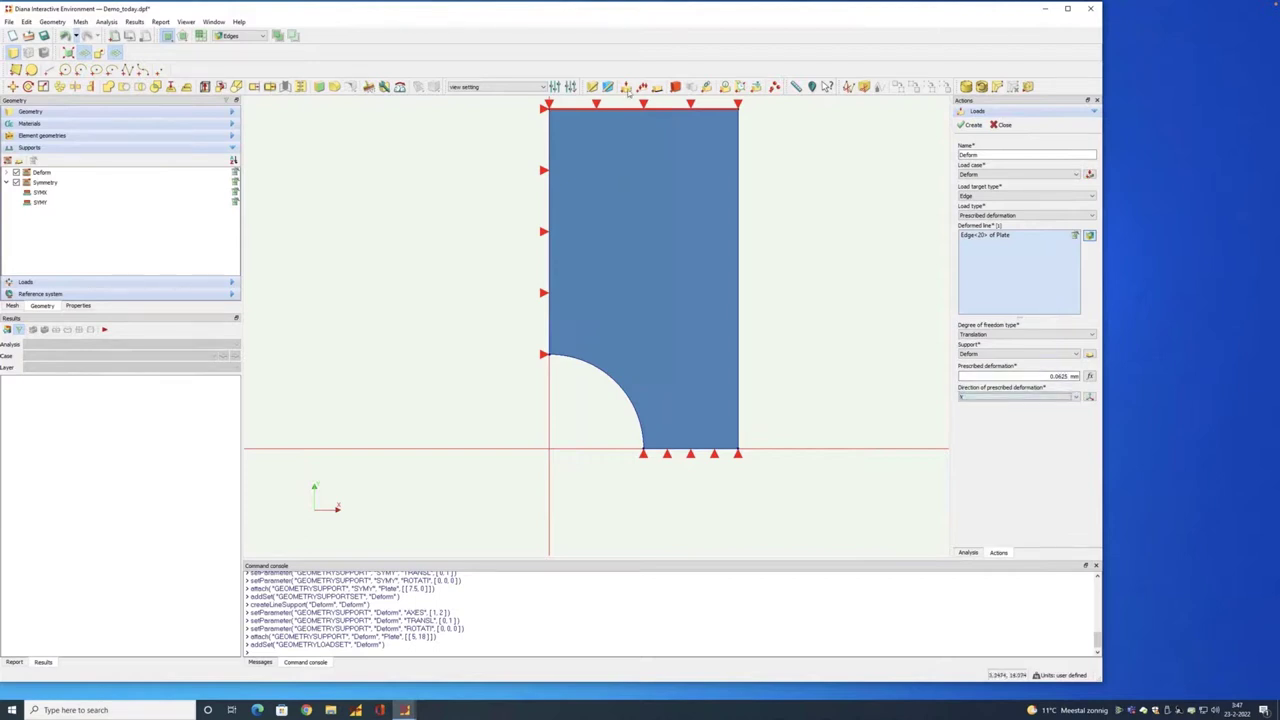
click(972, 124)
click(68, 54)
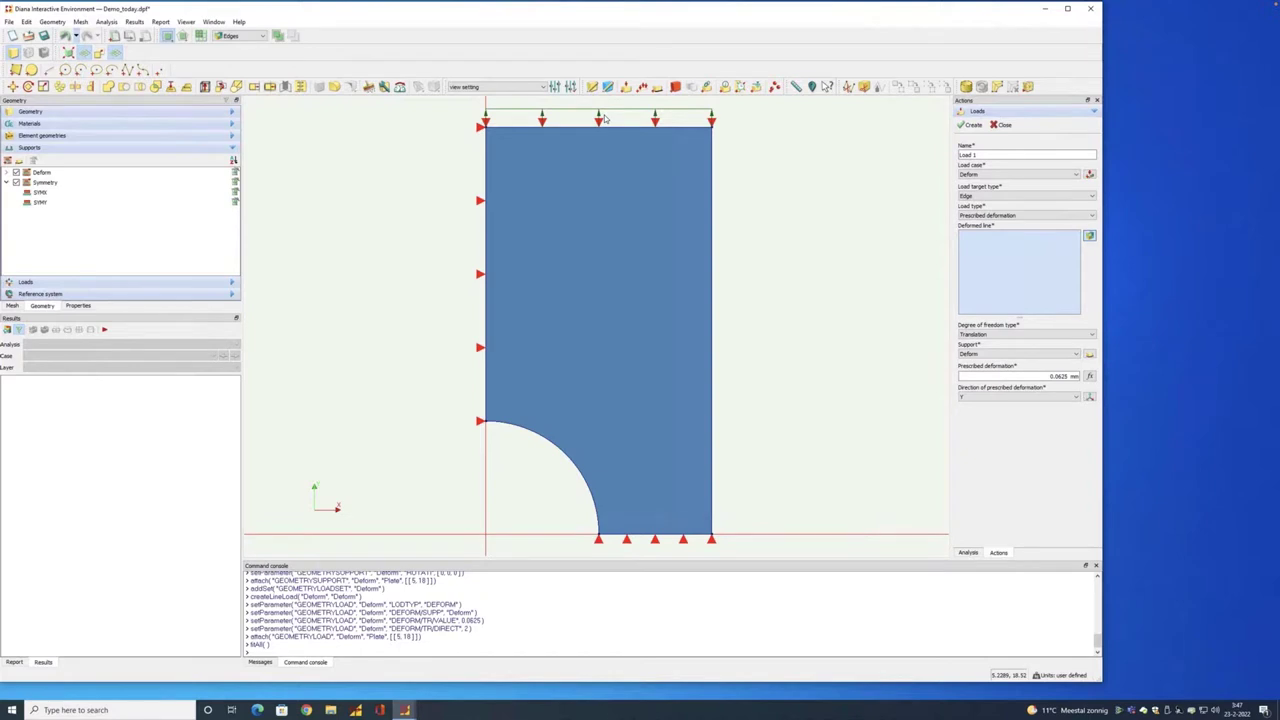
click(1000, 124)
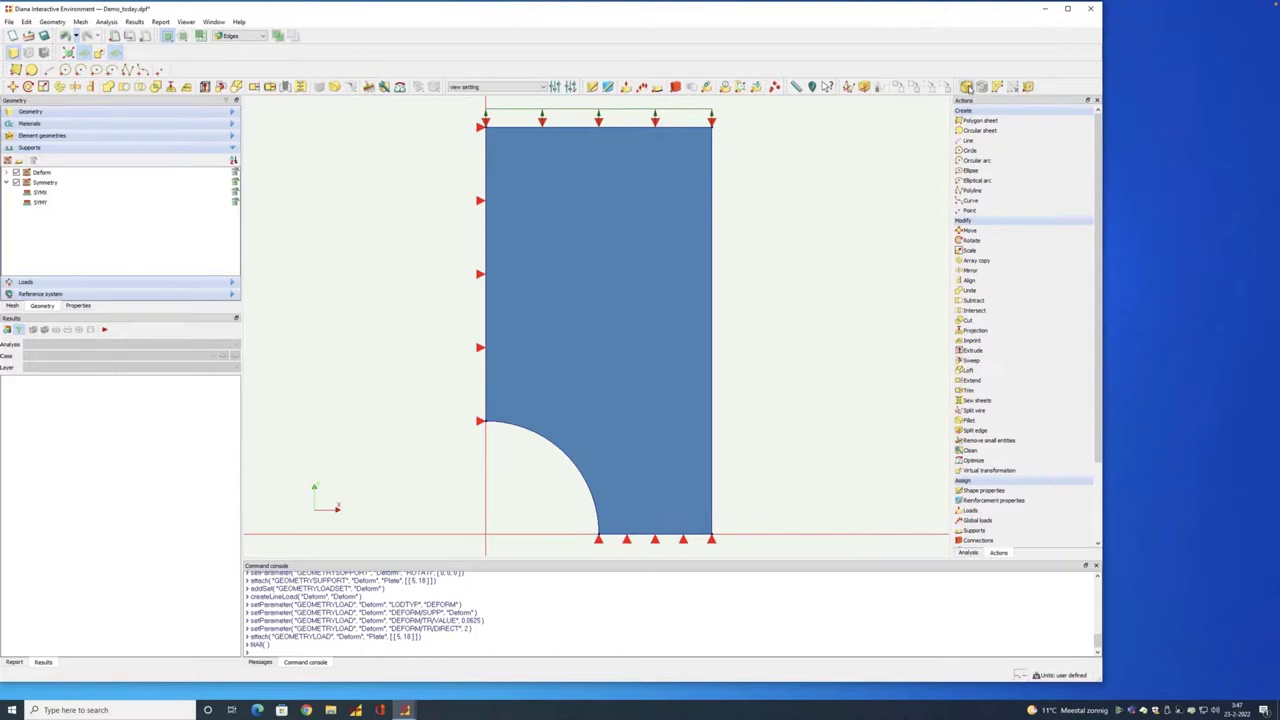
click(967, 88)
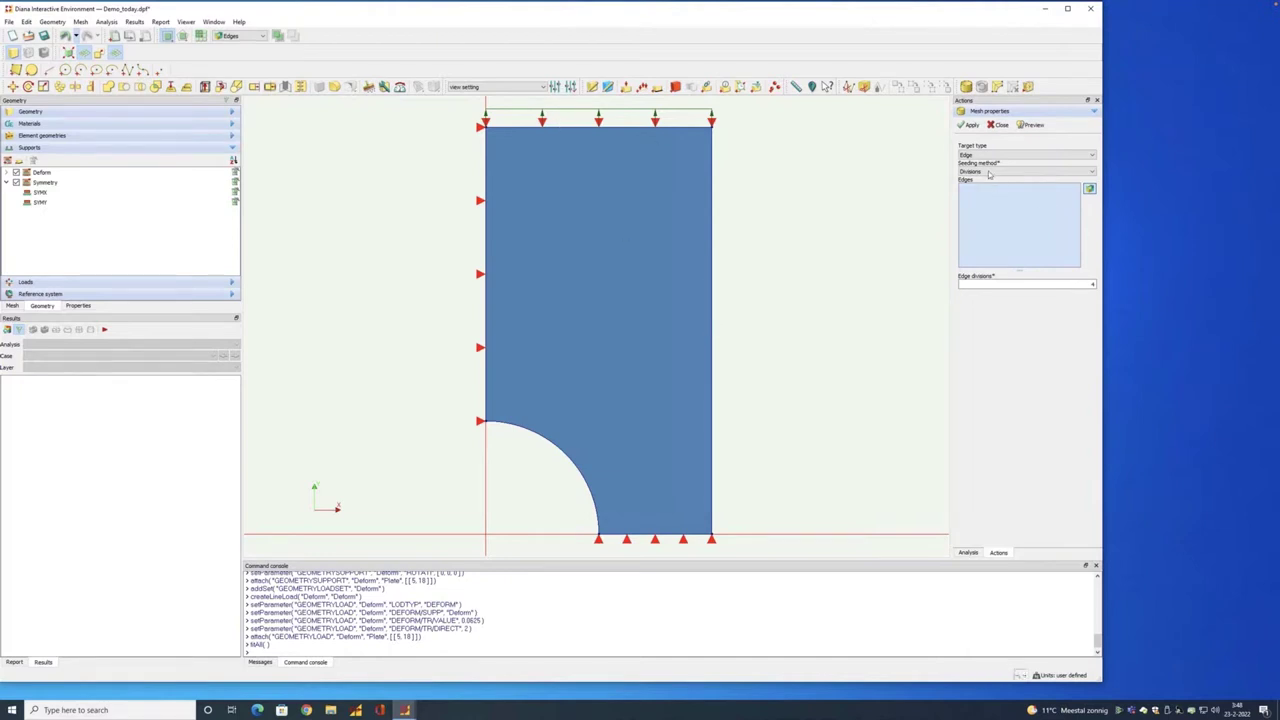
Step: Seed the hole arc with 20 divisions and the left and bottom edges with 10
click(560, 450)
click(1092, 284)
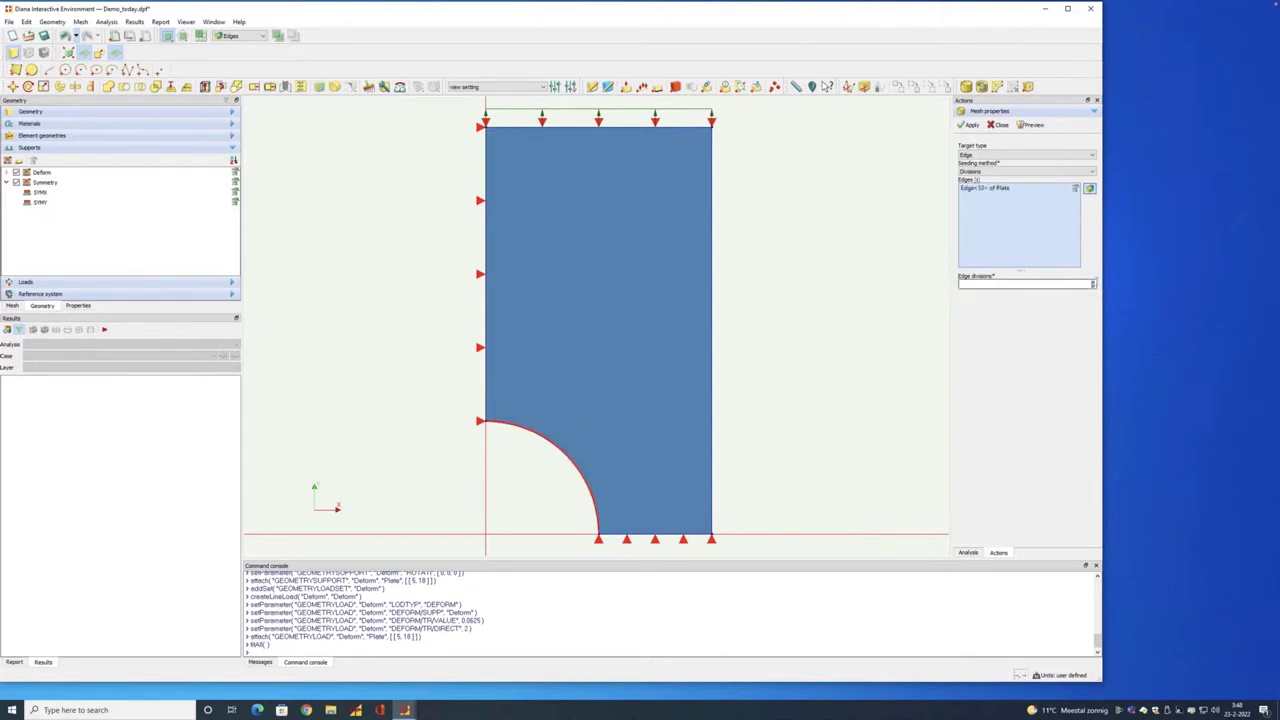
text(20)
click(968, 124)
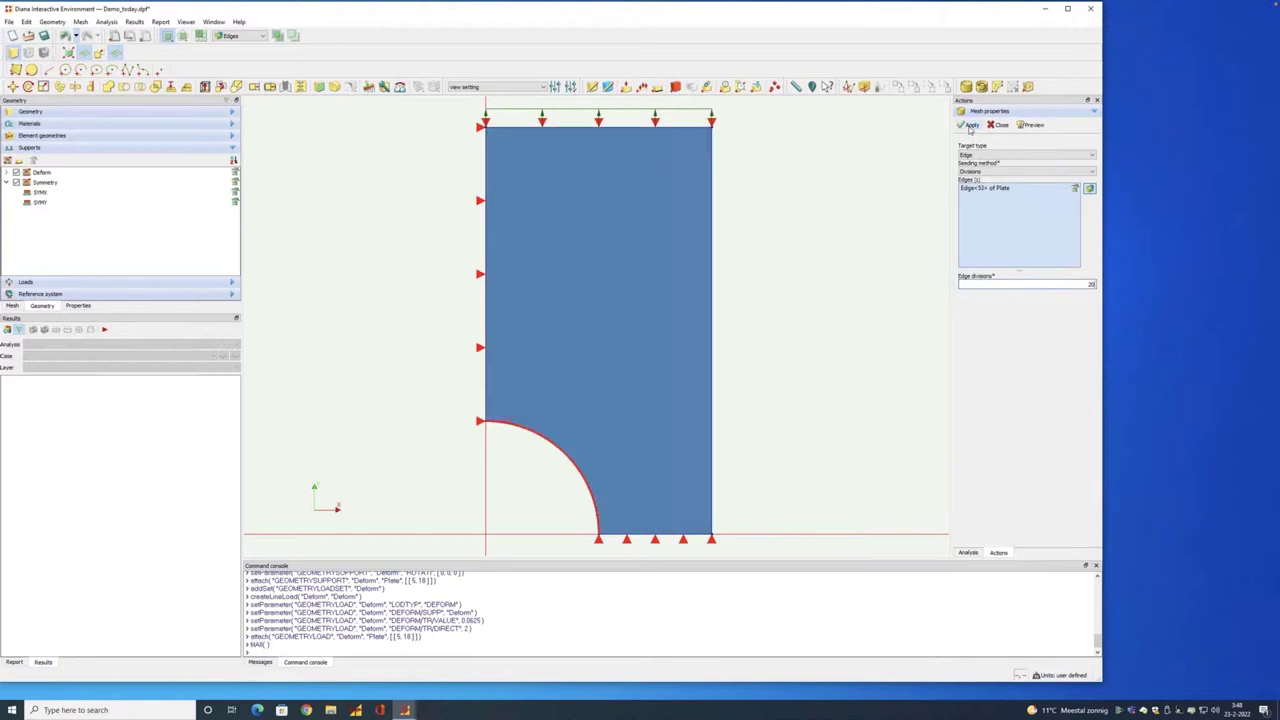
click(483, 368)
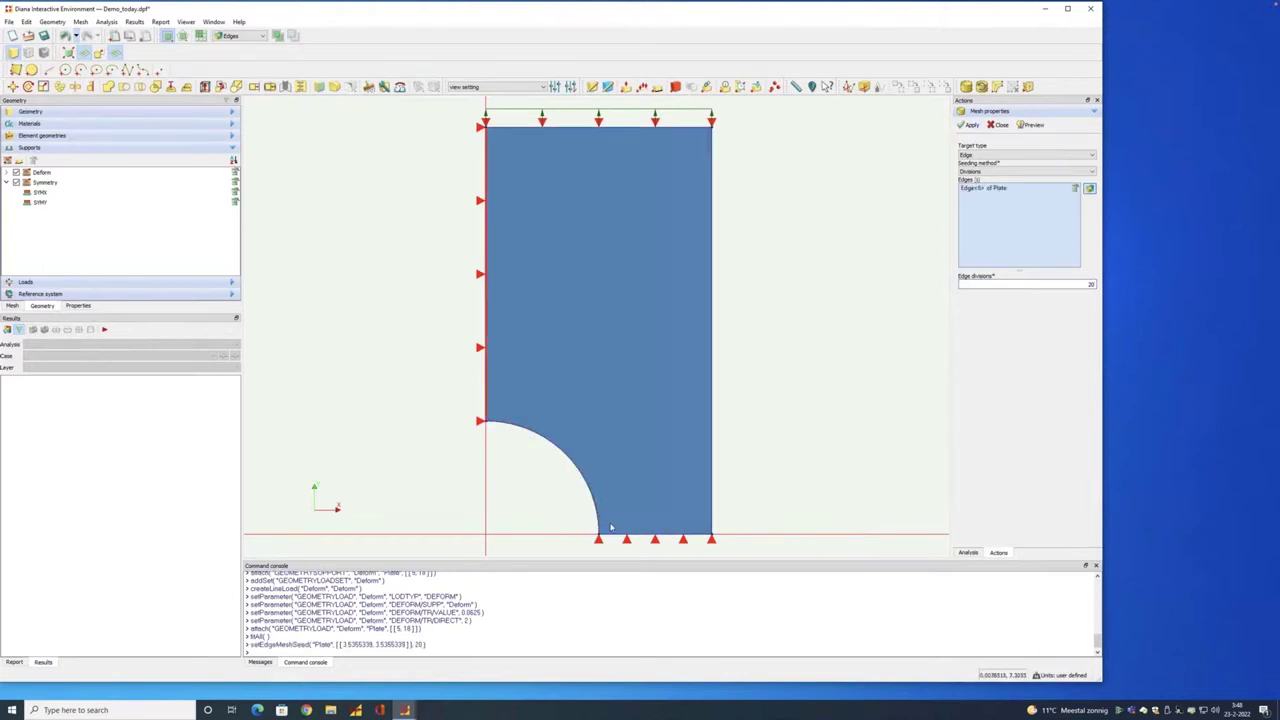
click(645, 538)
click(1094, 284)
key(BackSpace)
key(BackSpace)
text(10)
click(968, 124)
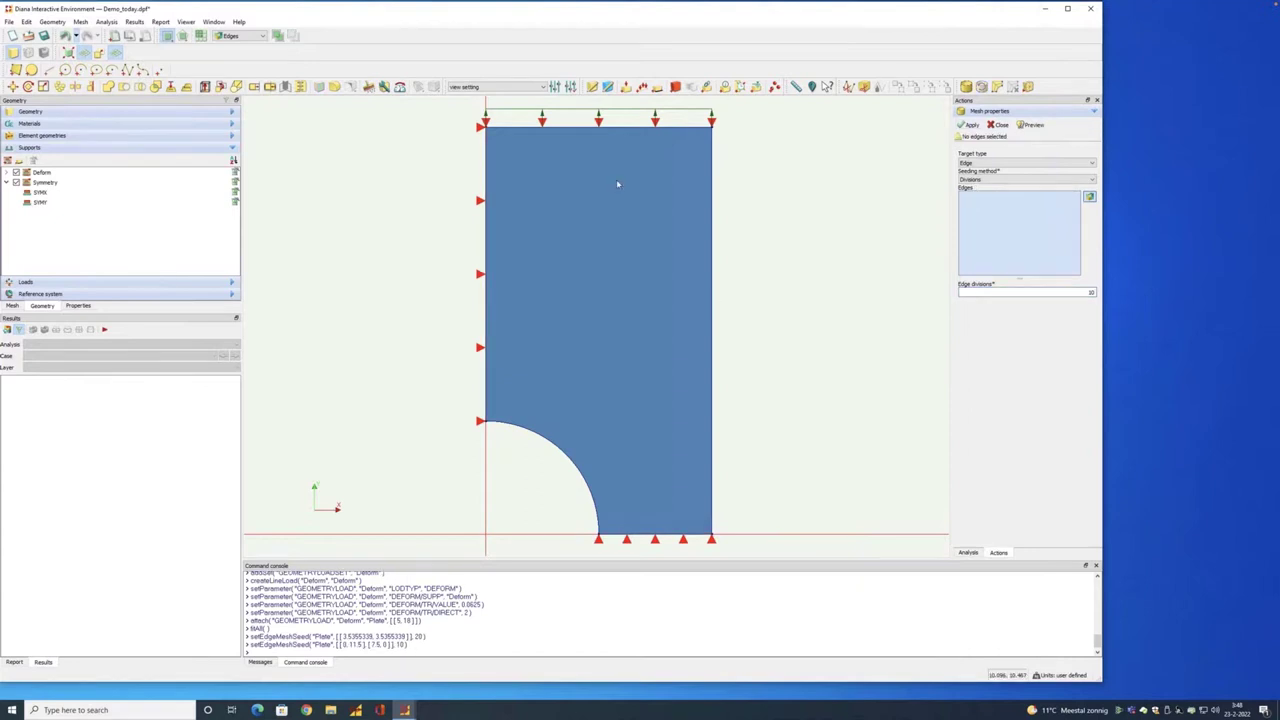
Step: Seed the top edge with 6 divisions and the right edge with 14, then preview the seeds
click(565, 127)
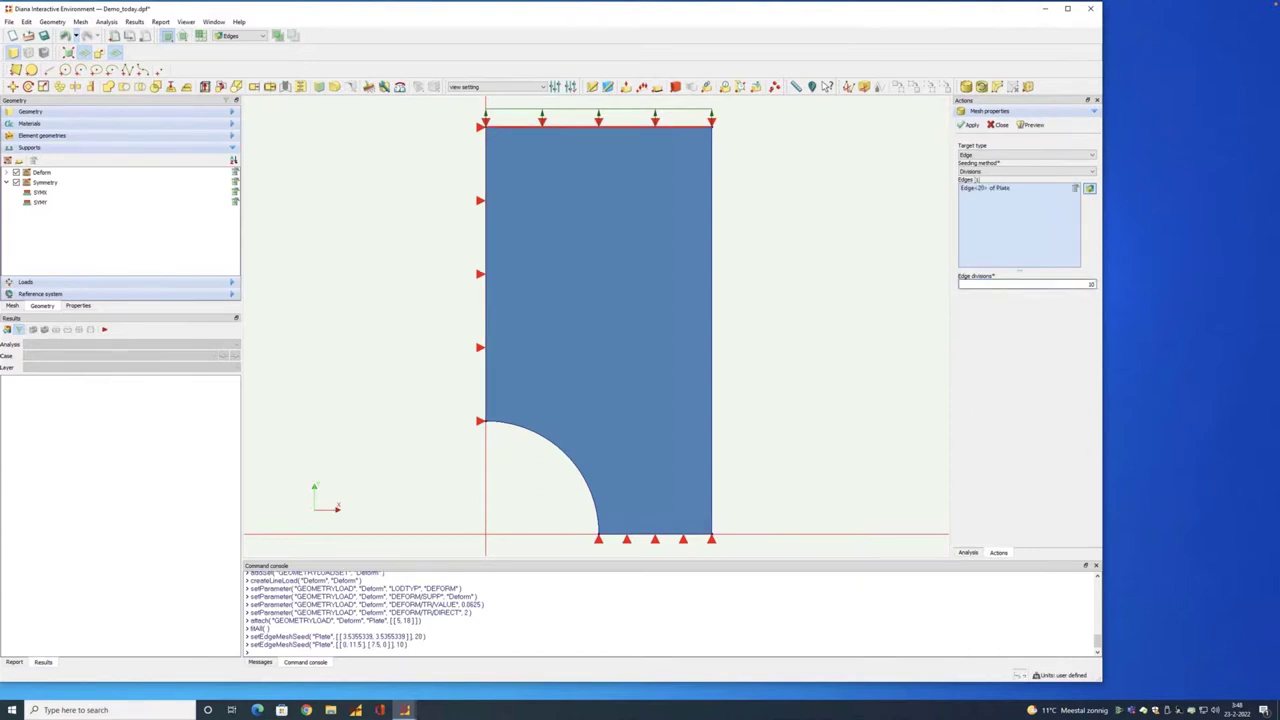
double_click(1092, 284)
text(6)
click(968, 124)
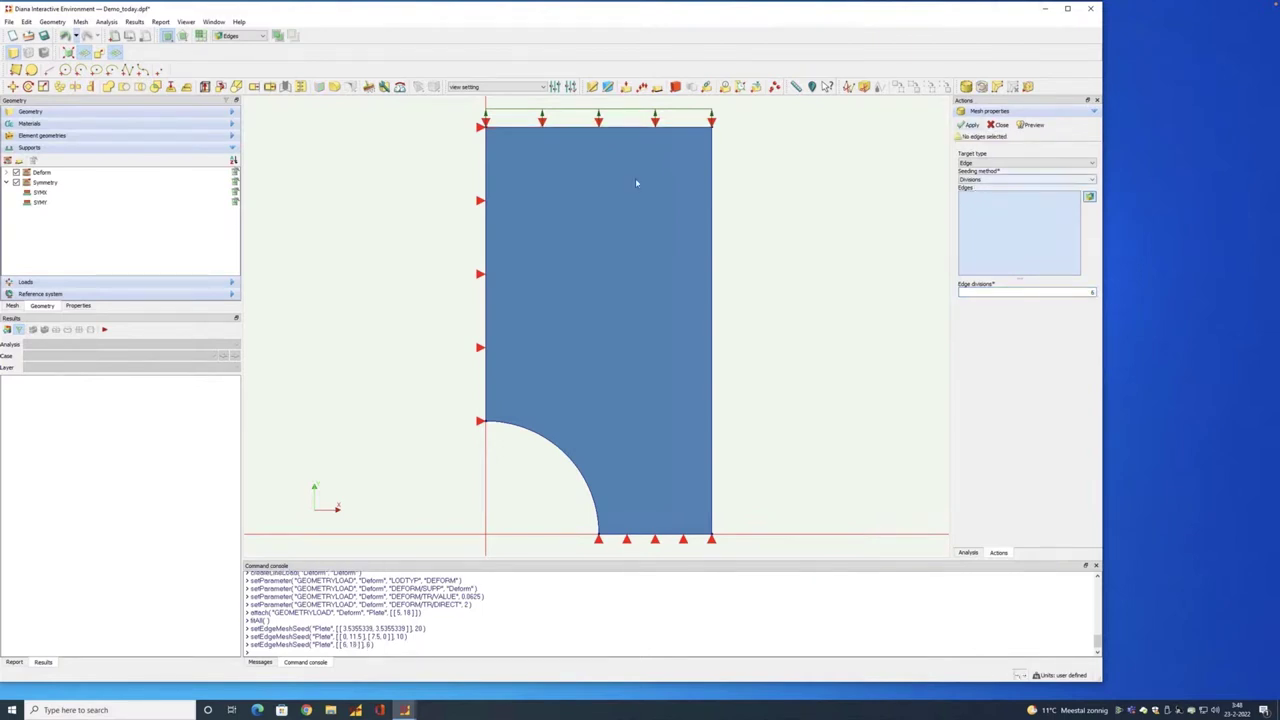
click(558, 127)
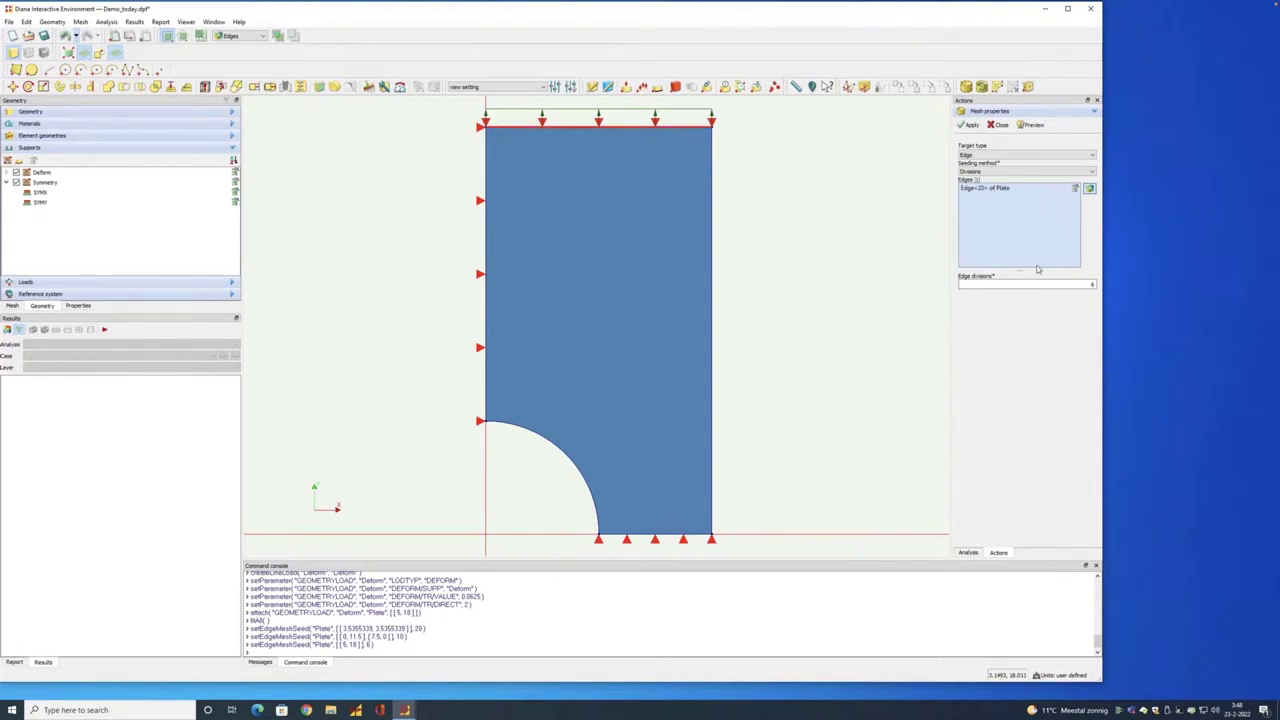
click(972, 126)
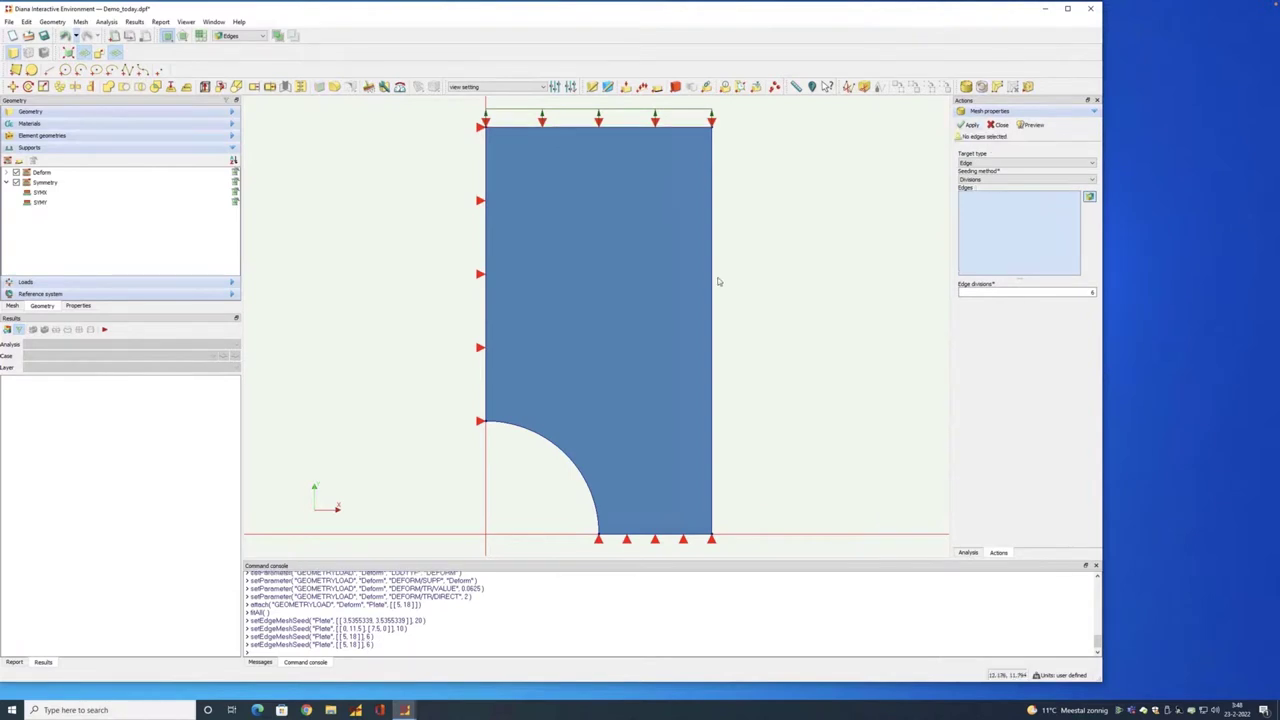
click(713, 286)
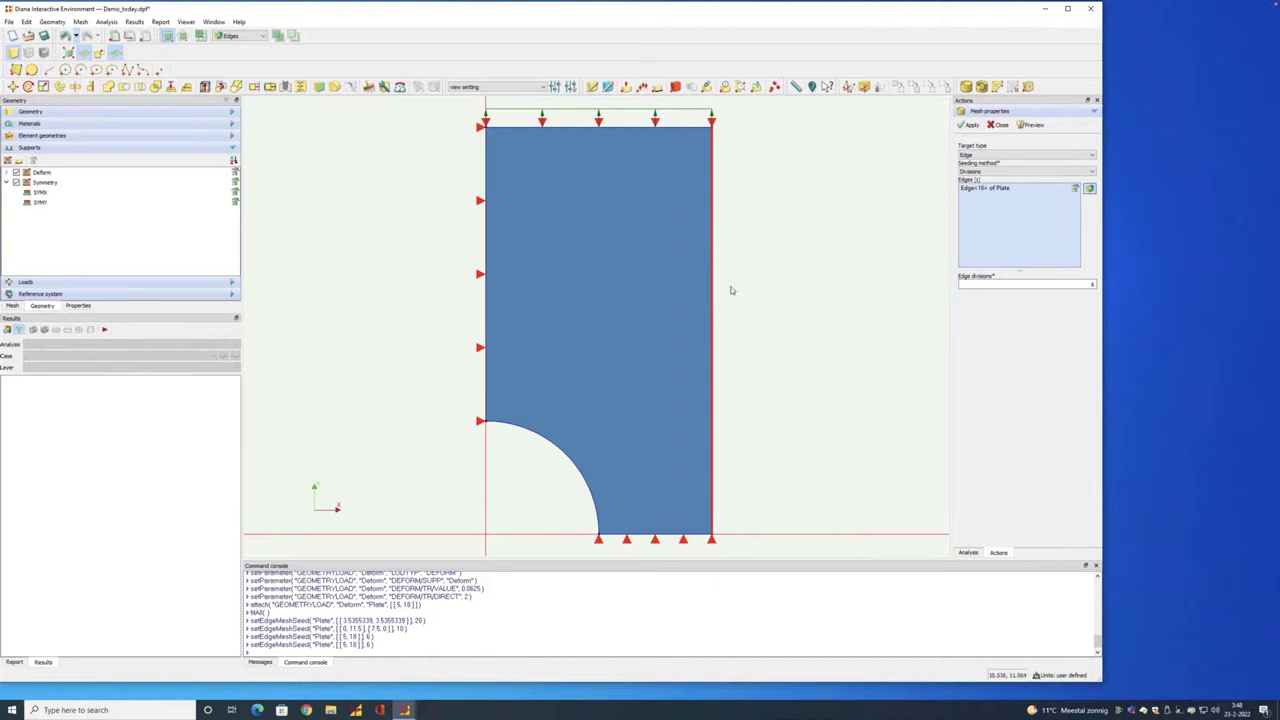
click(990, 188)
text(14)
click(970, 124)
click(1034, 125)
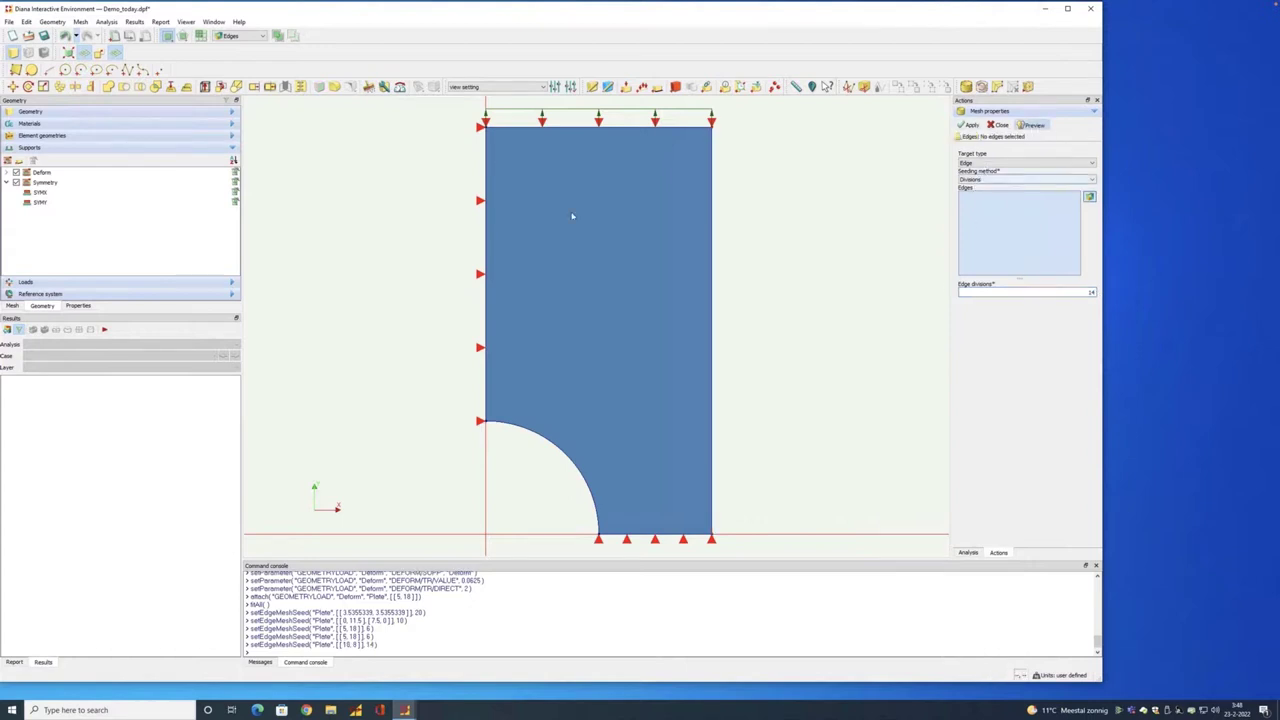
Step: Re-apply 6 divisions to the top edge and preview the seed marks along the plate edges
drag(440, 105, 752, 544)
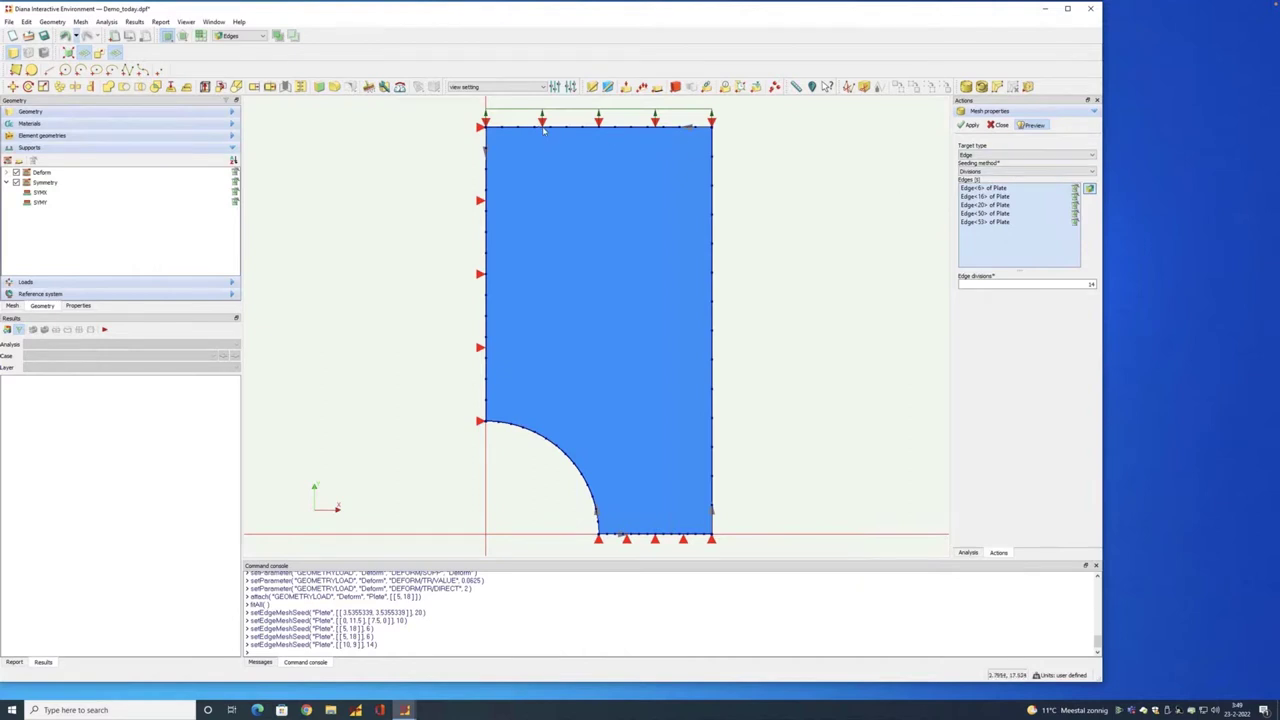
click(997, 125)
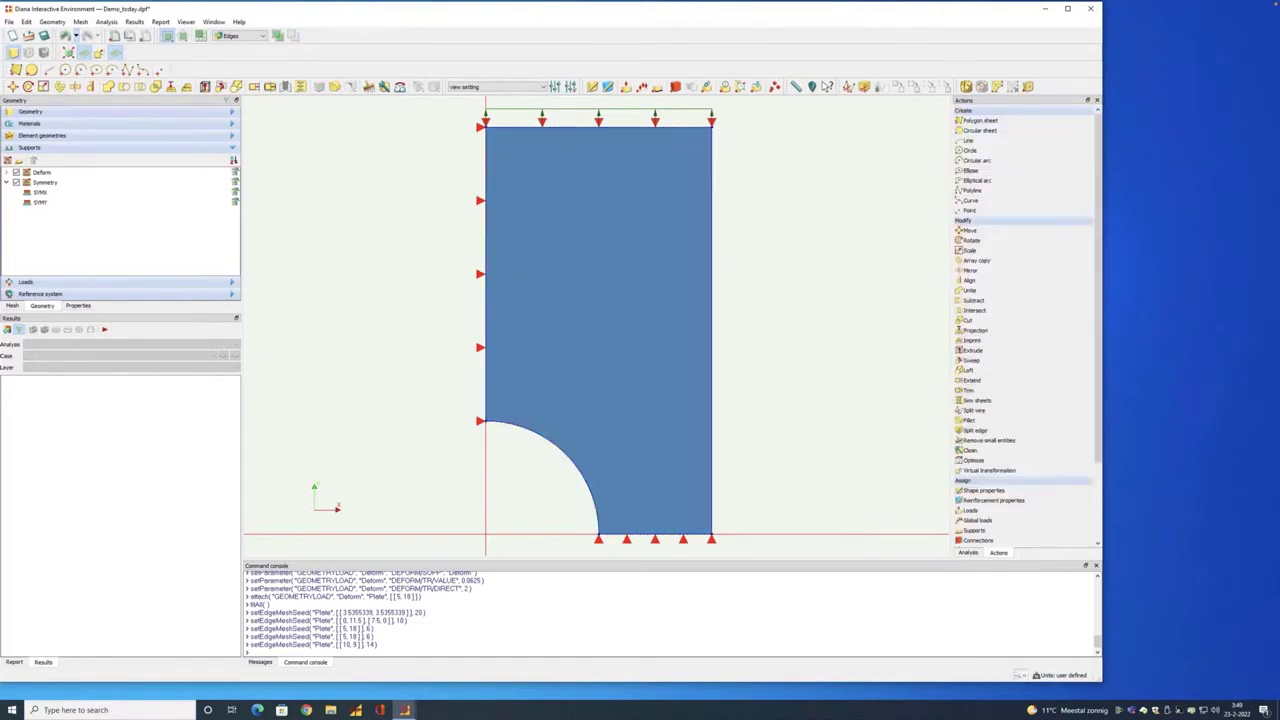
click(600, 126)
click(1090, 284)
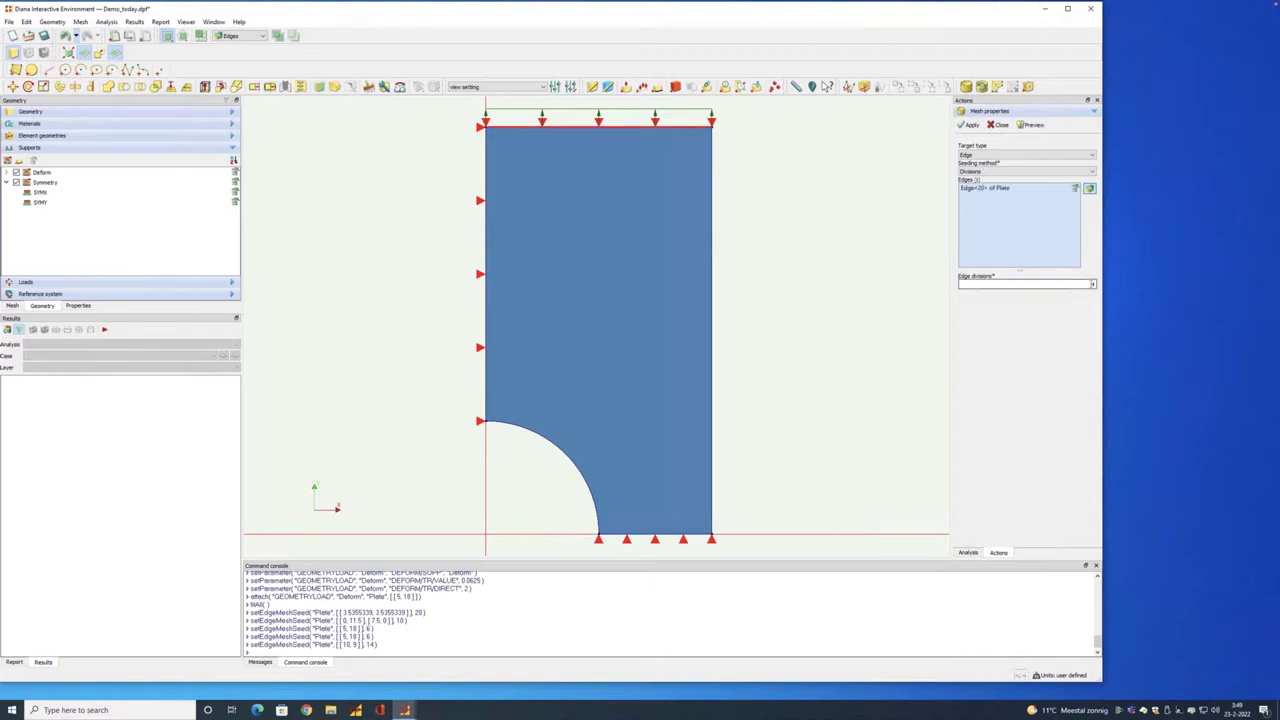
text(6)
click(968, 124)
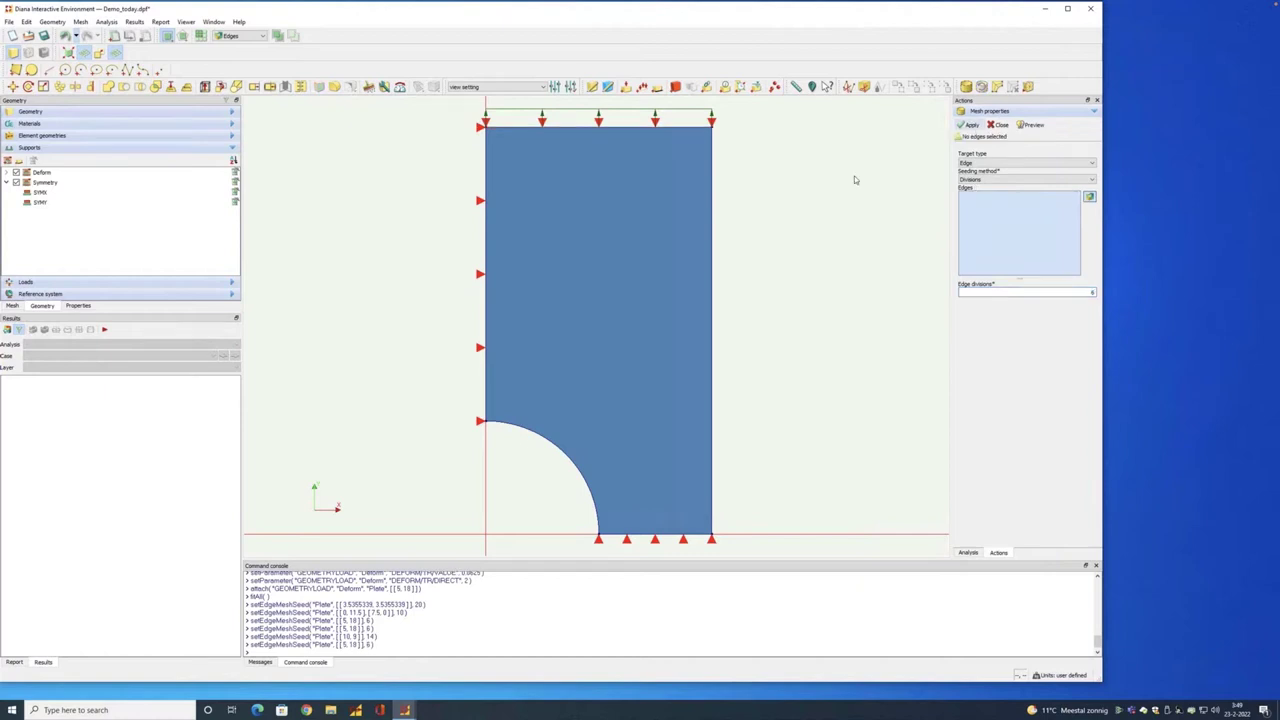
drag(458, 112, 845, 172)
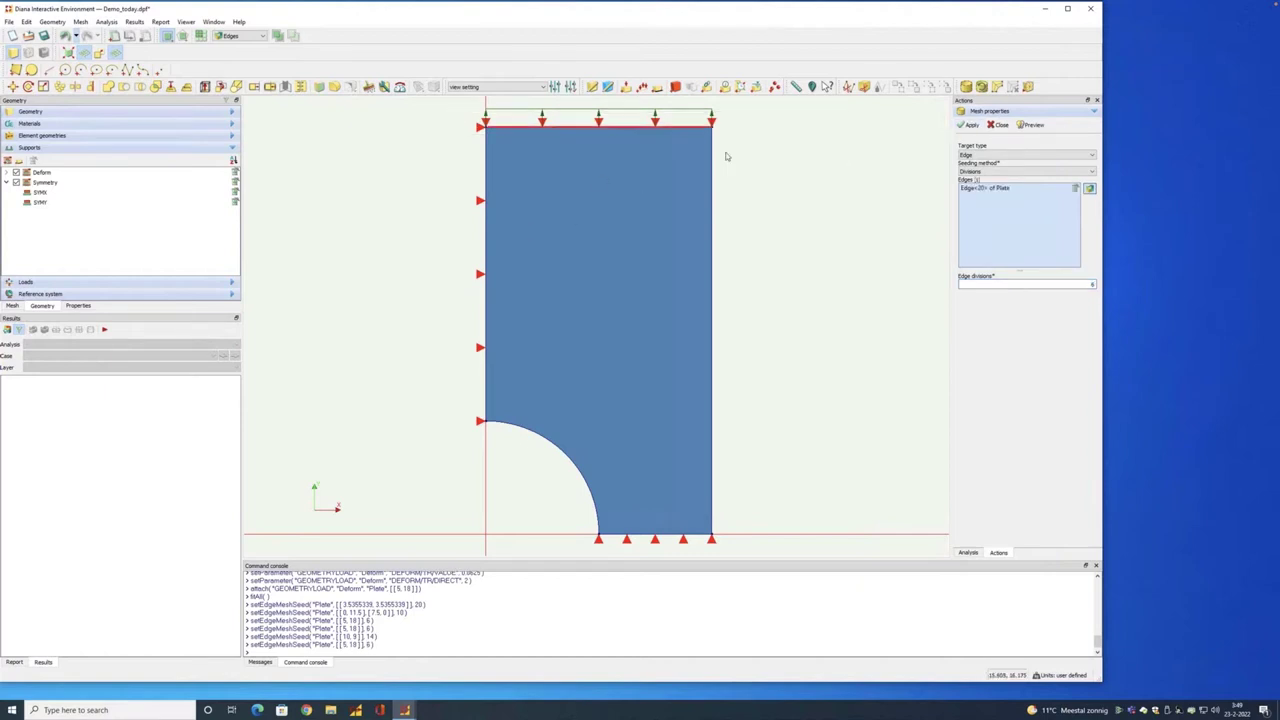
click(1033, 125)
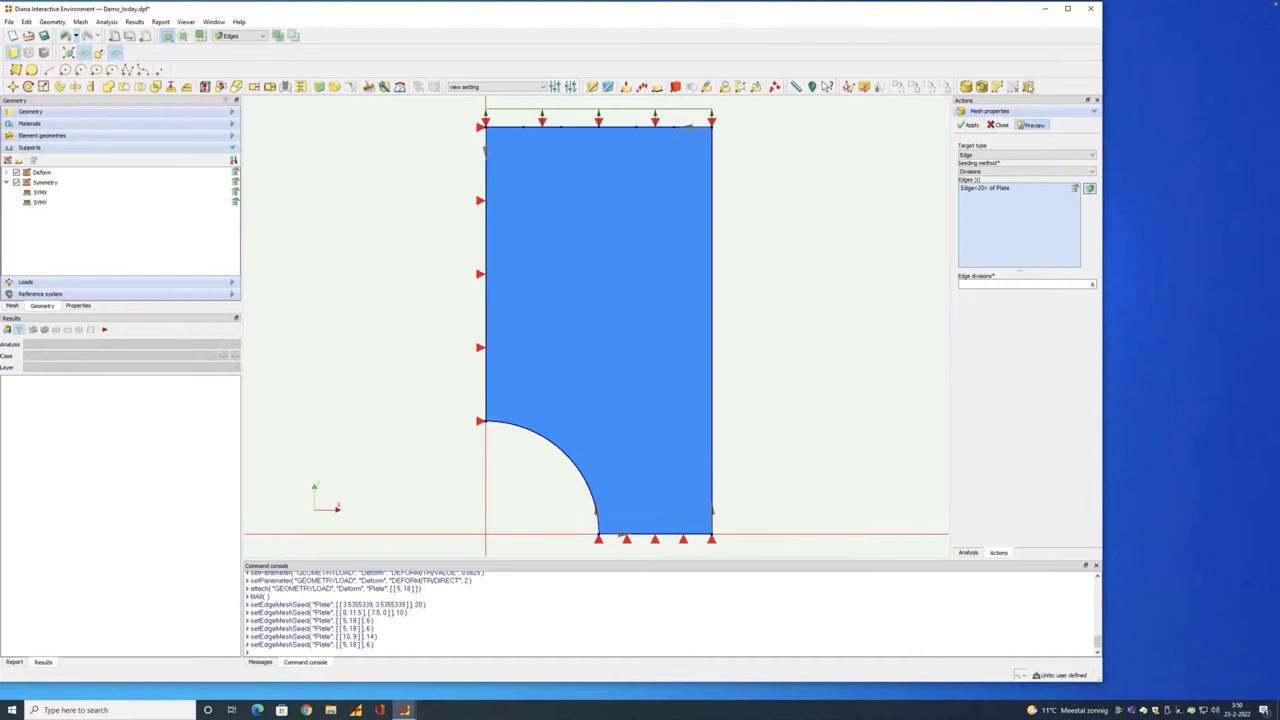
Step: Generate an initial quadrilateral mesh of the plate, inspect it, and return to the geometry view
click(1028, 87)
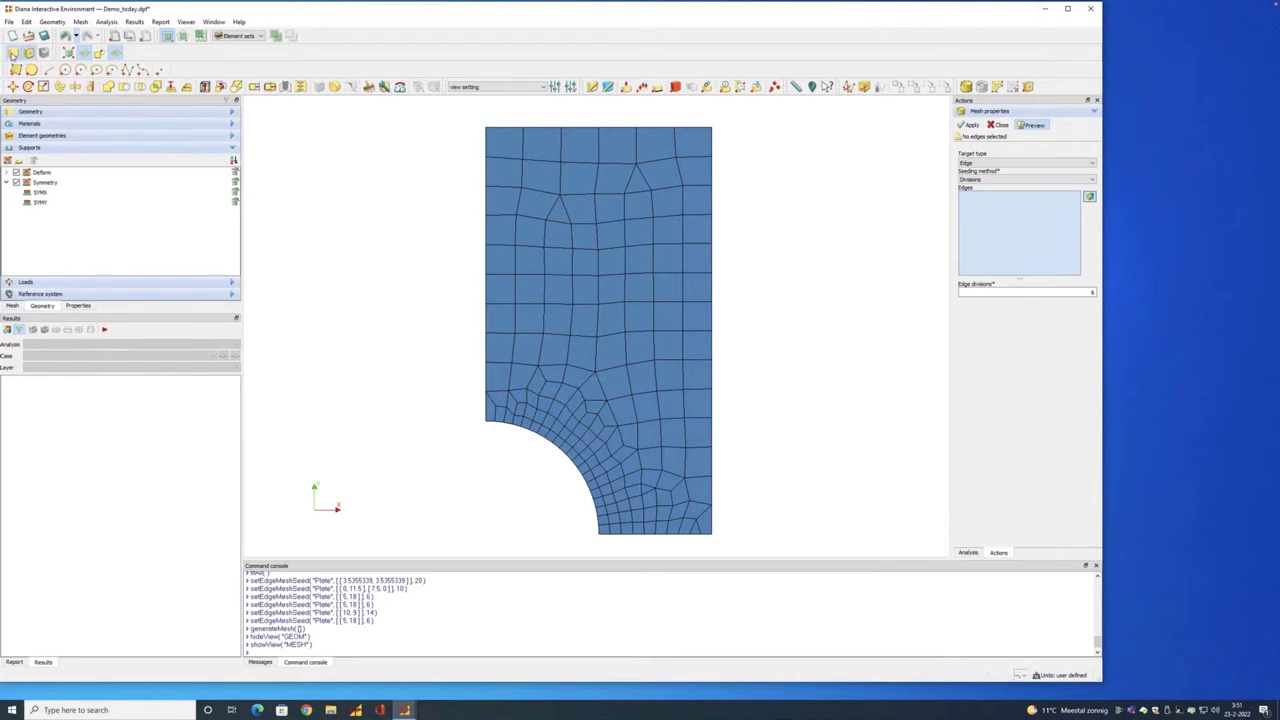
click(12, 52)
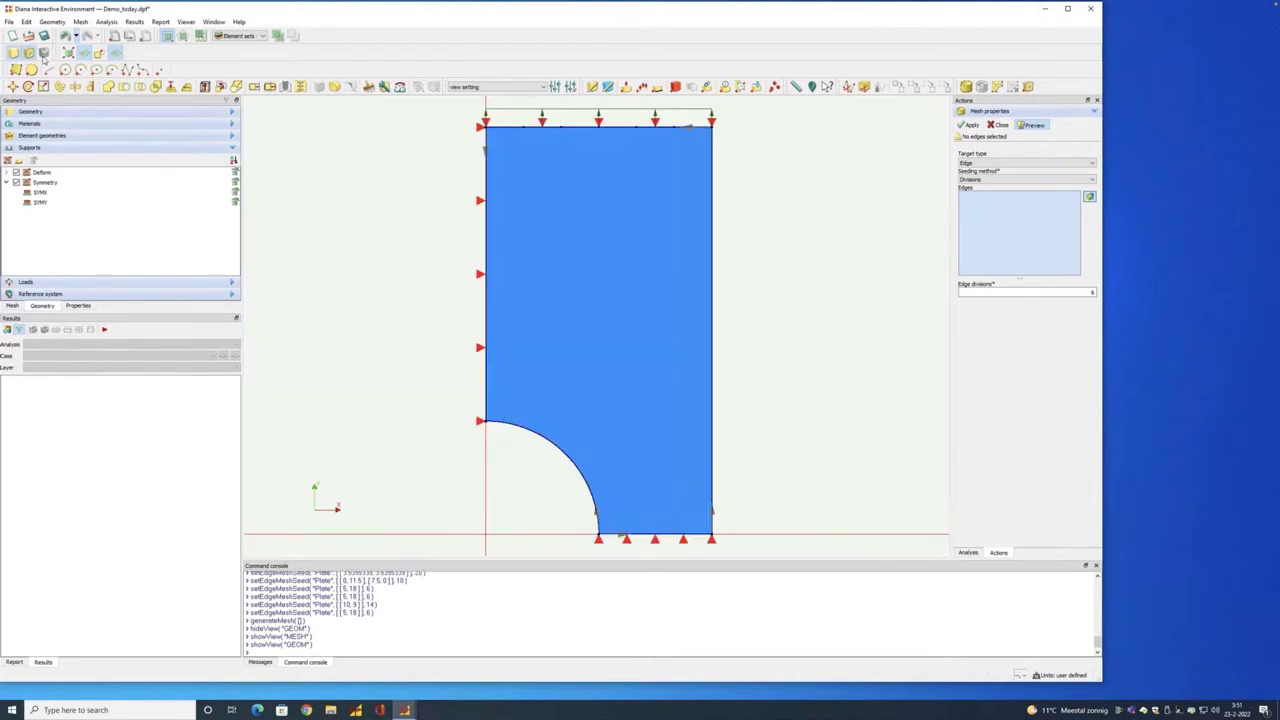
Step: Set Face<2>'s mapping corners at (10,0), (5,0), (0,5) and (0,18)
click(998, 88)
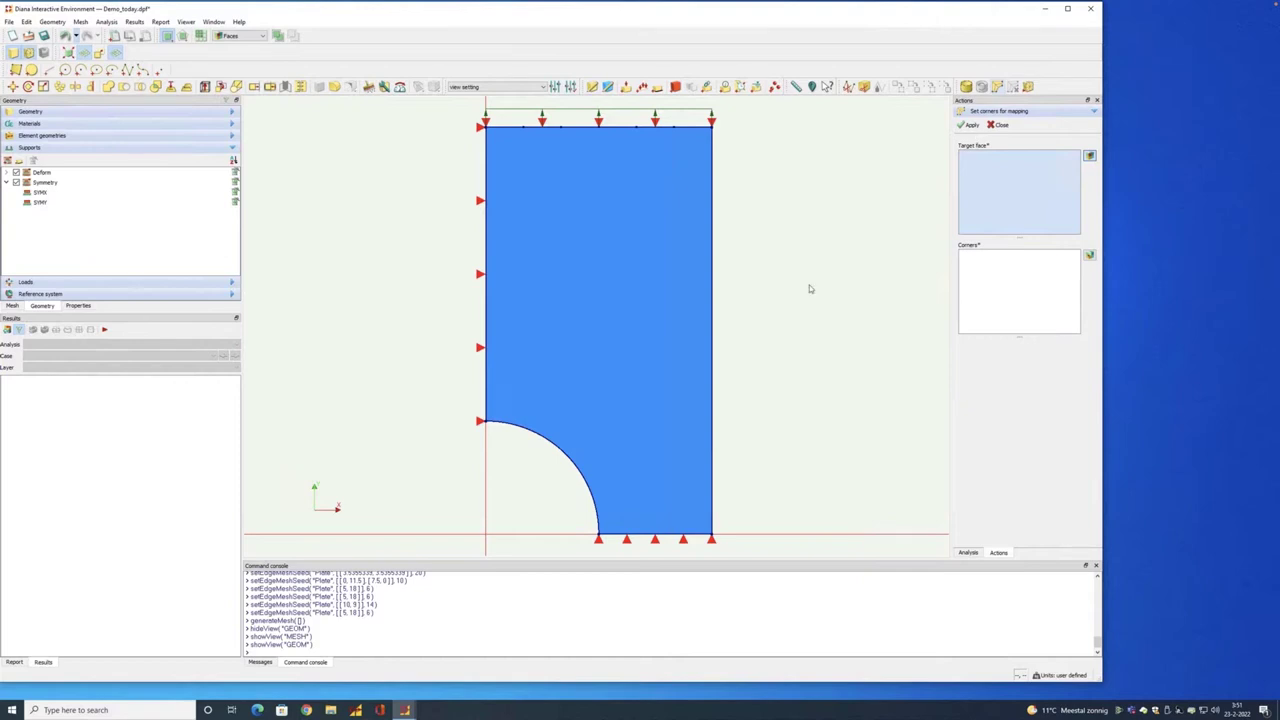
click(648, 283)
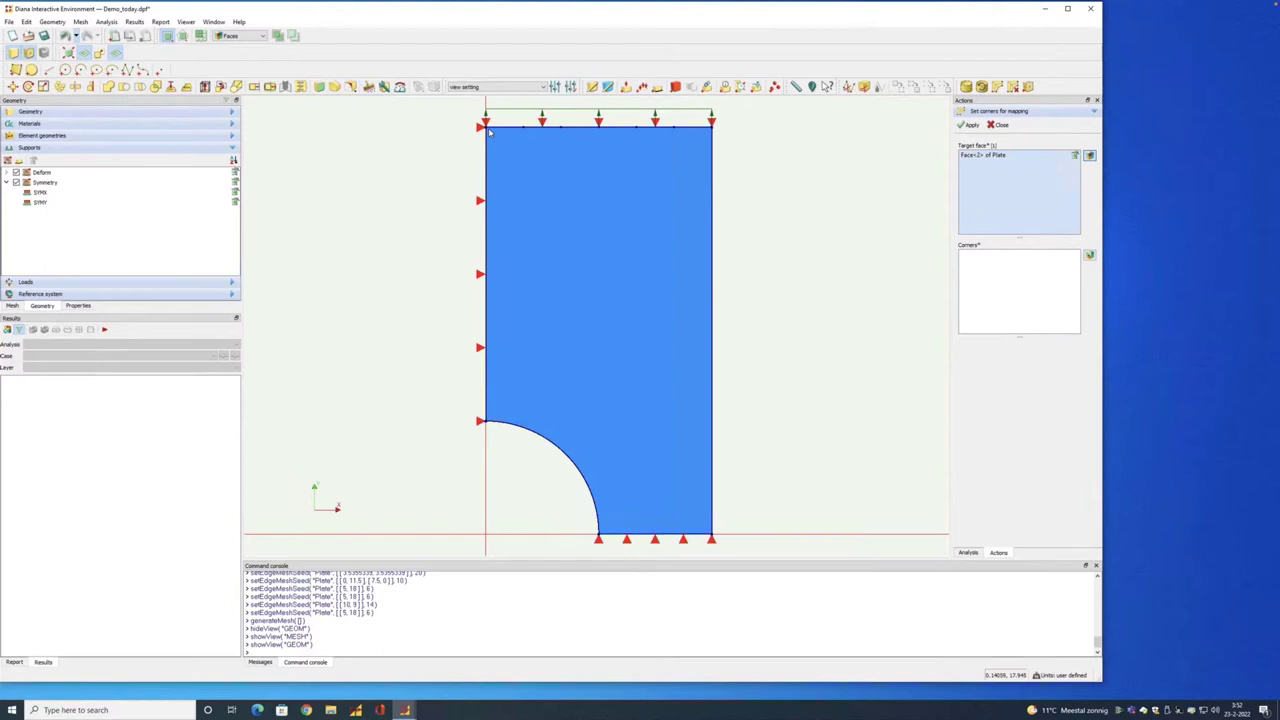
click(706, 540)
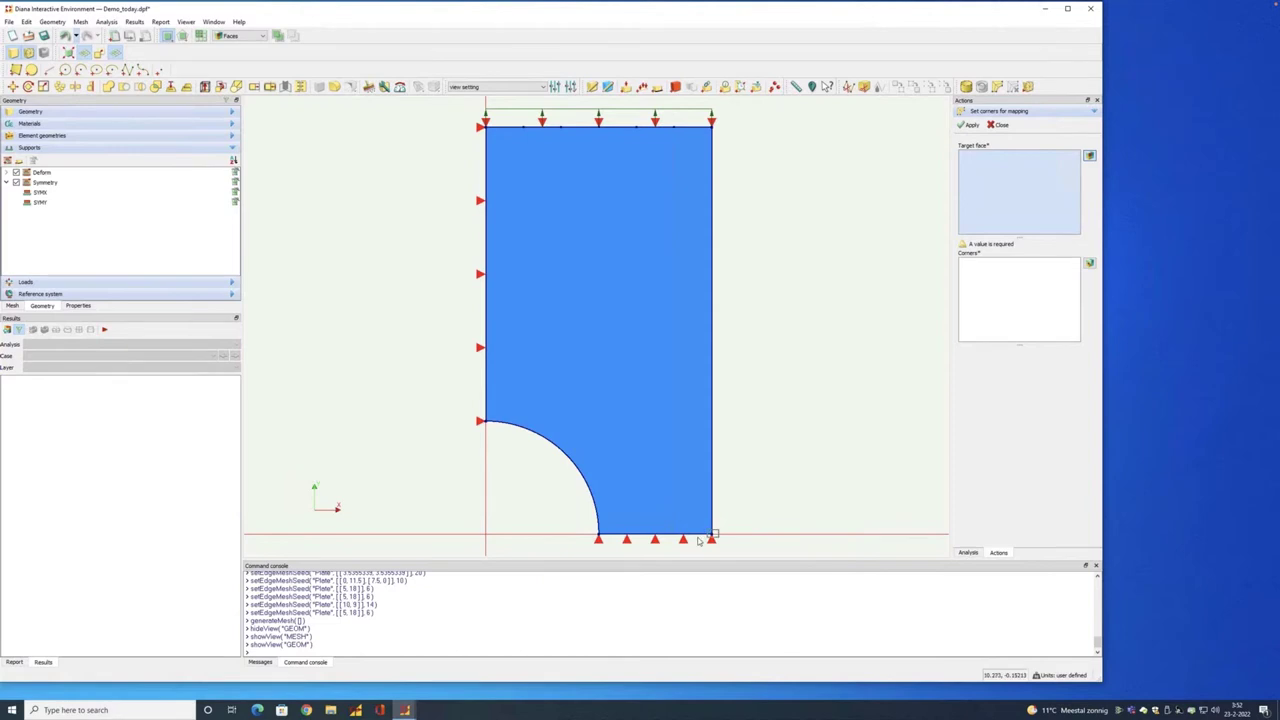
click(706, 534)
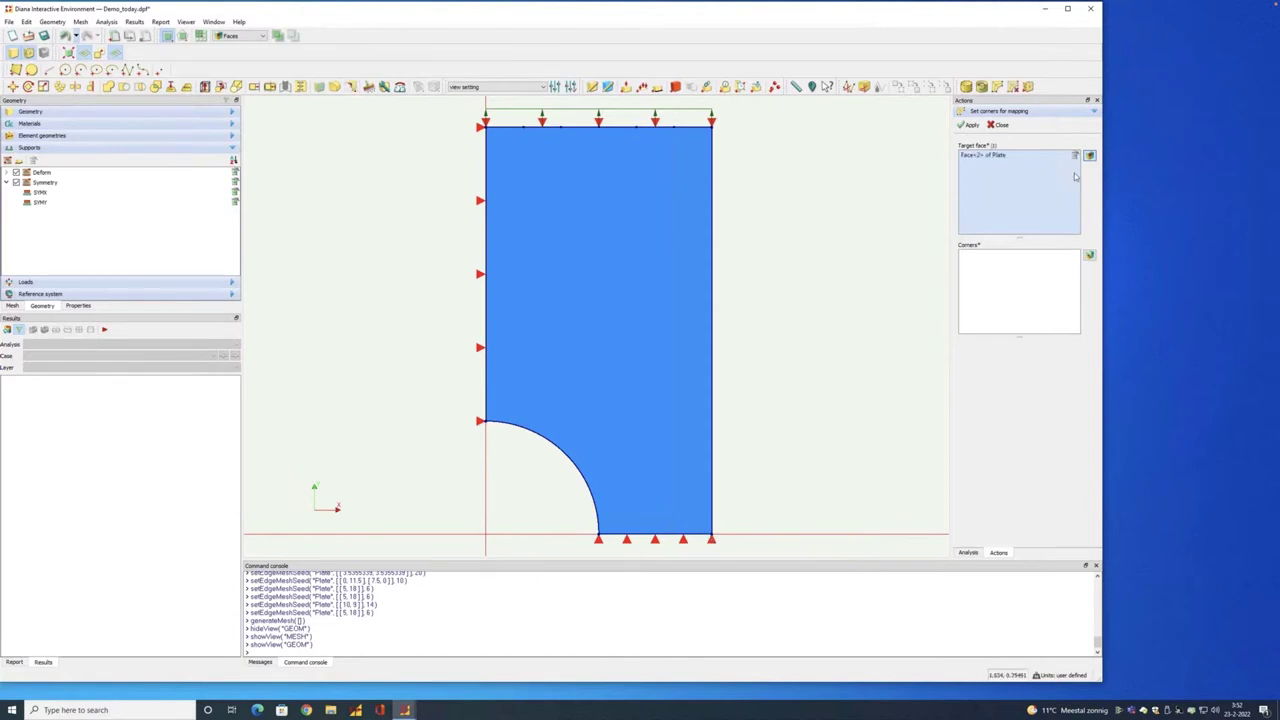
click(996, 281)
click(710, 536)
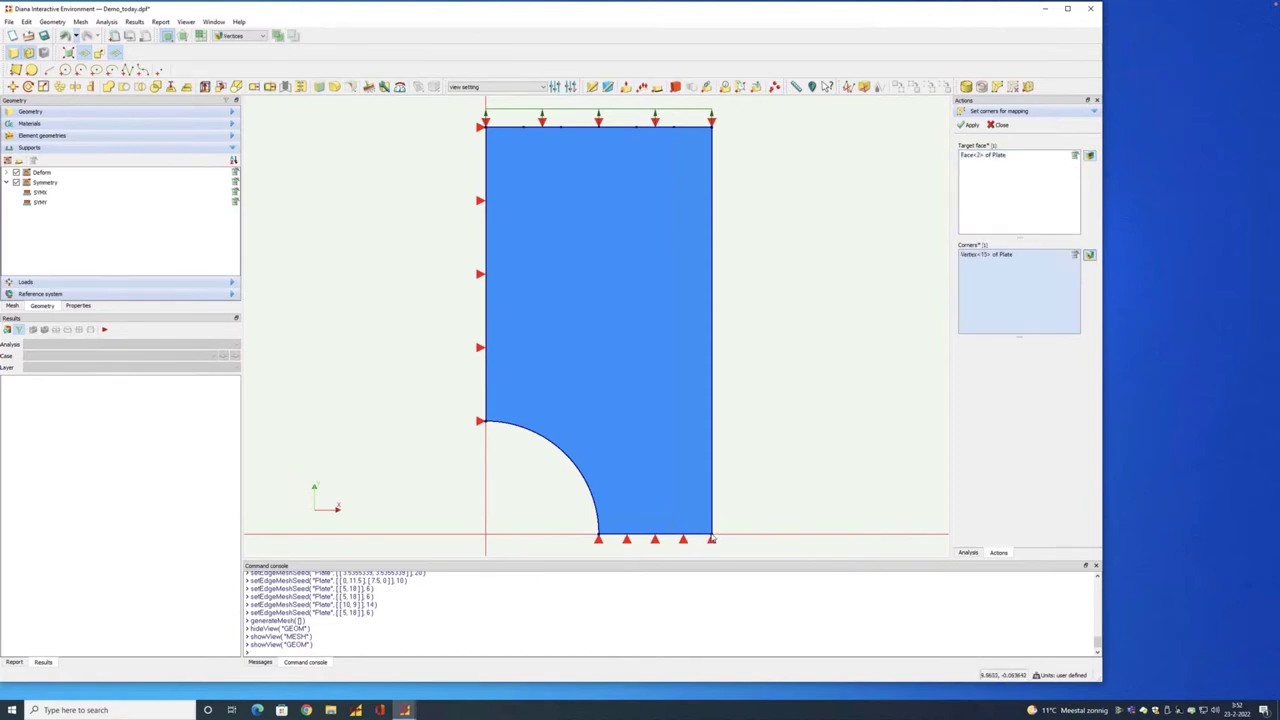
click(598, 537)
click(487, 424)
click(487, 128)
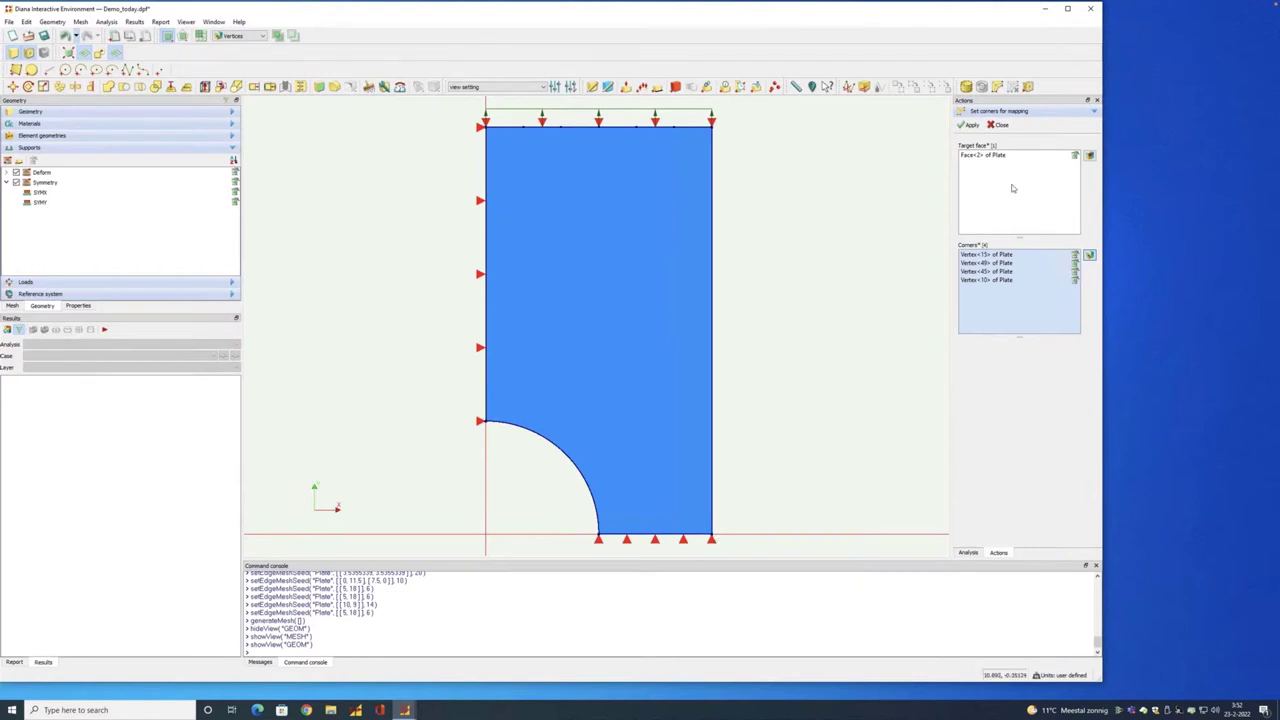
click(969, 124)
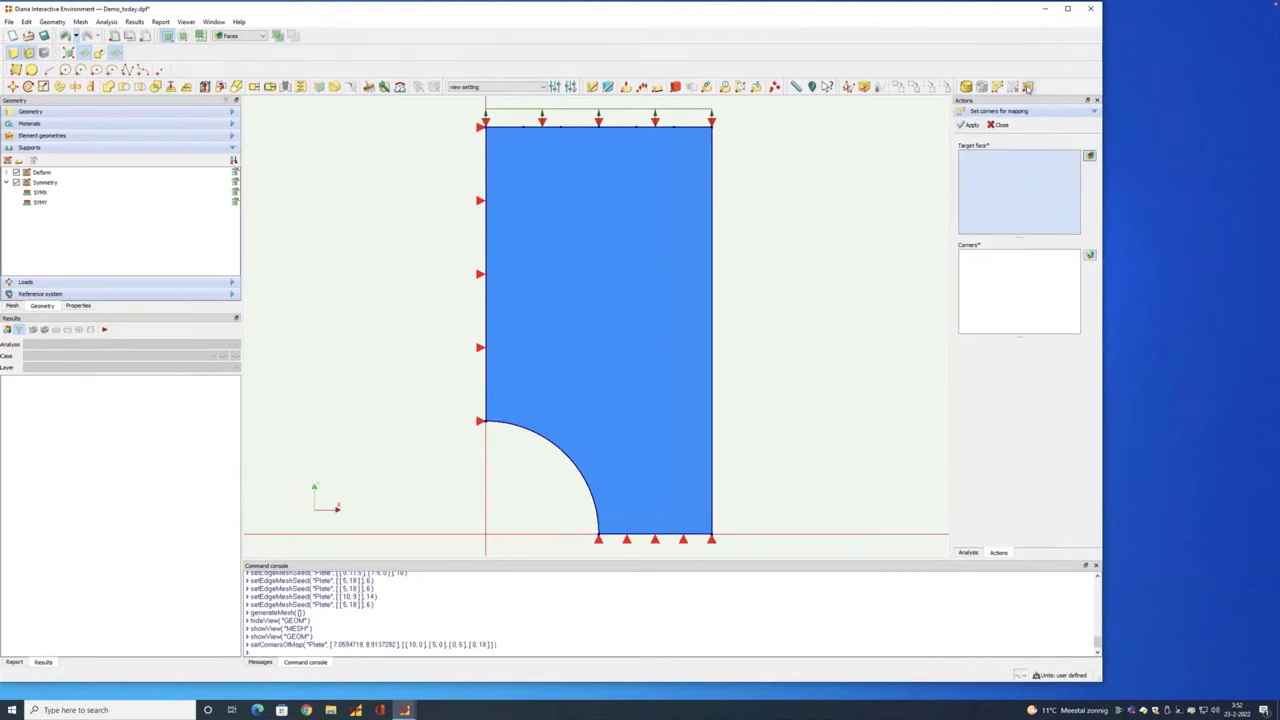
Step: Regenerate the plate mesh as a structured quadrilateral grid fanning out from the hole
click(1028, 87)
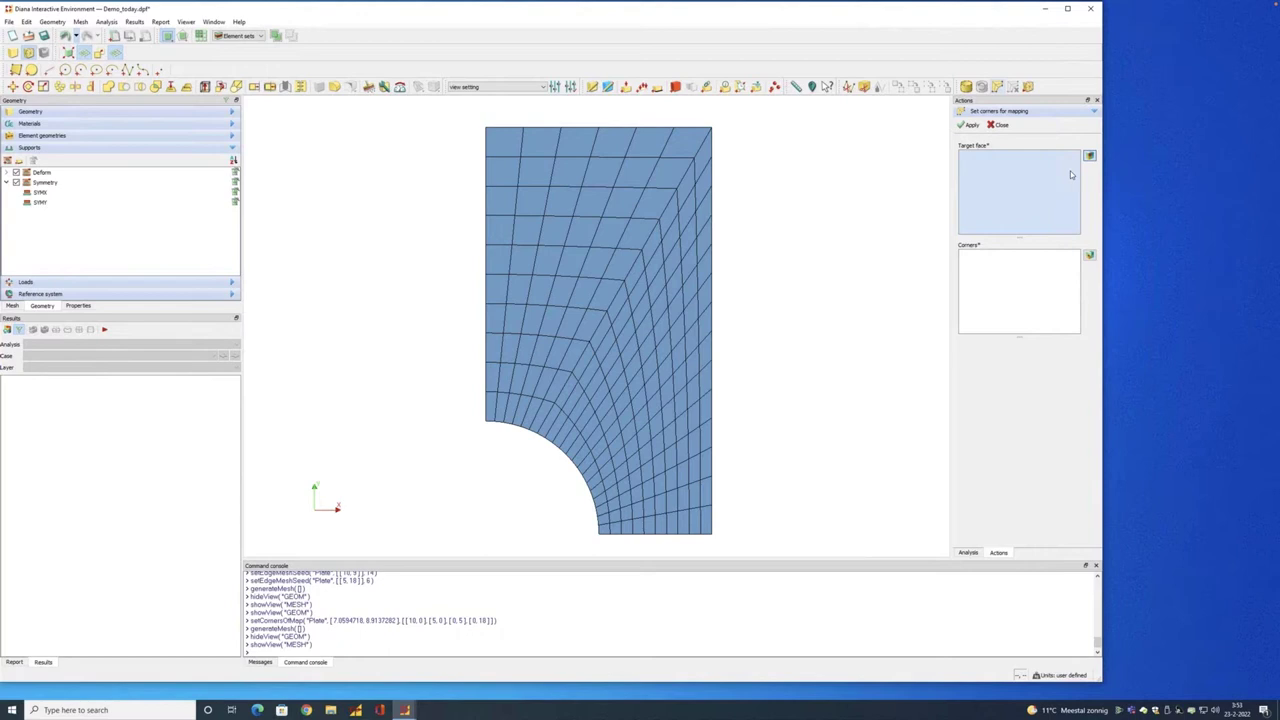
Step: Bring up the empty Analysis panel in the right dock
click(968, 553)
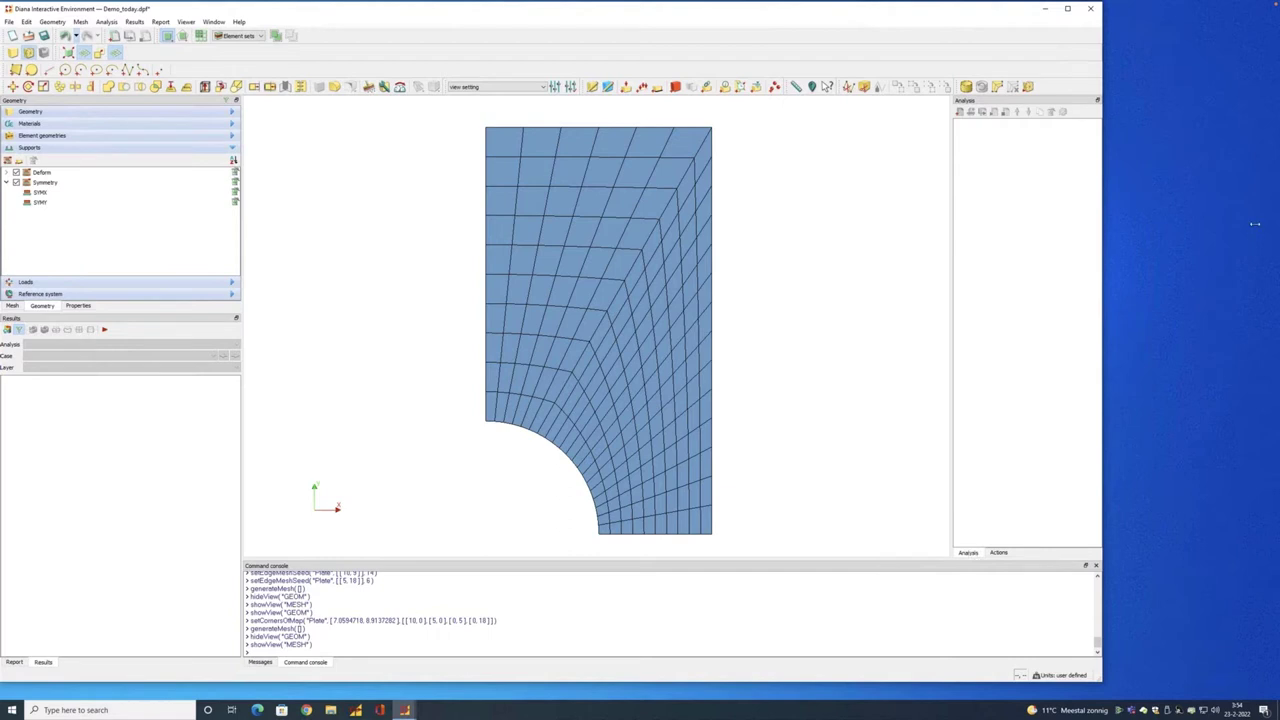
Step: Add Analysis1 with a Structural nonlinear command and expand its entries
click(960, 112)
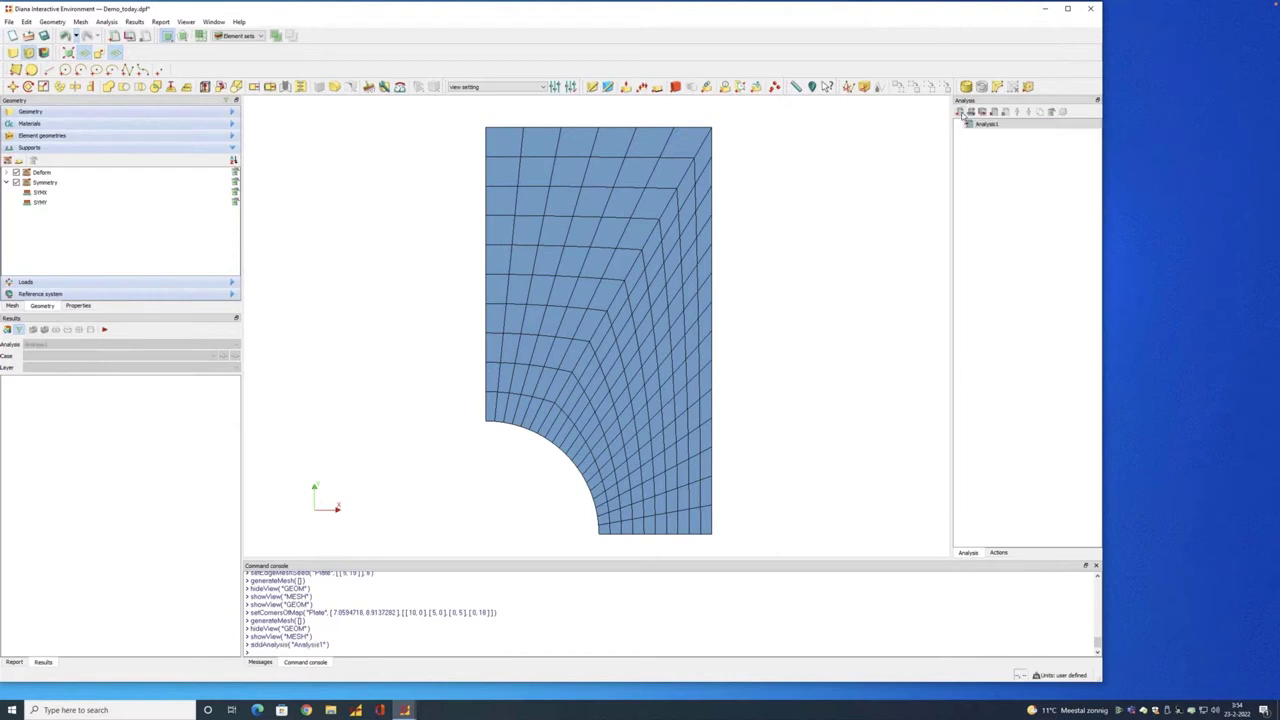
click(989, 124)
right_click(989, 124)
mouse_move(1020, 130)
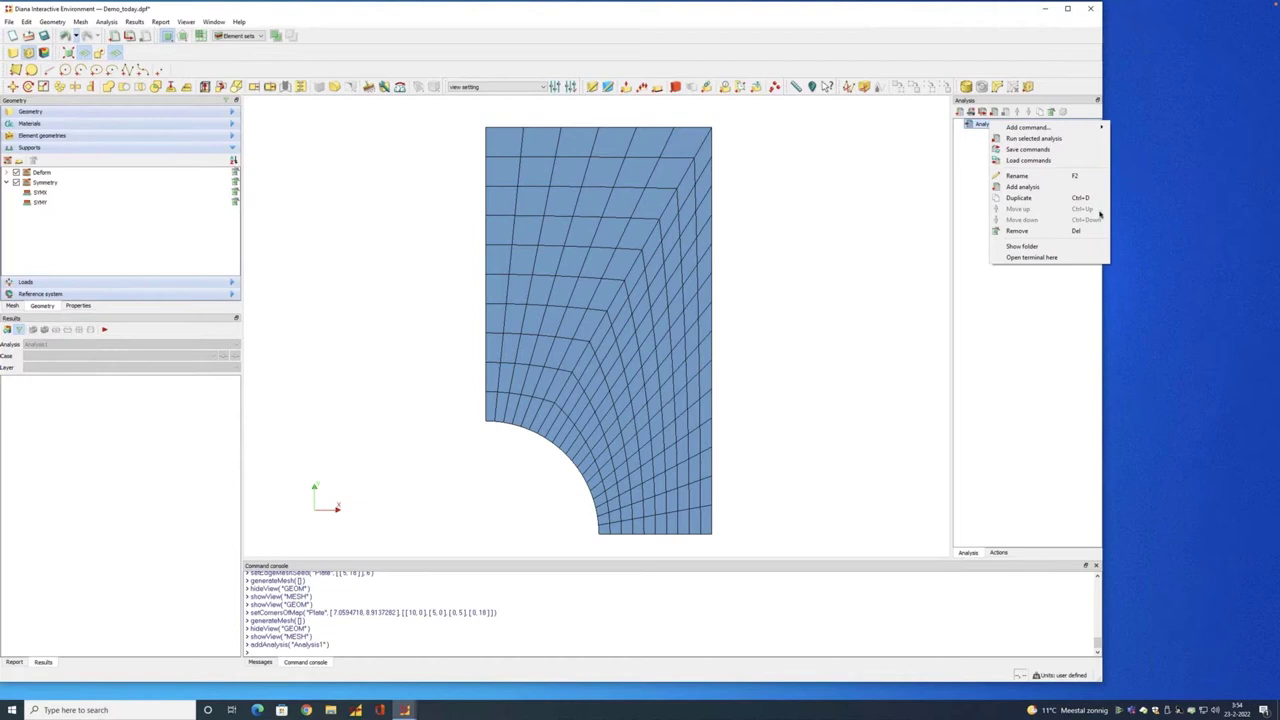
mouse_move(1088, 131)
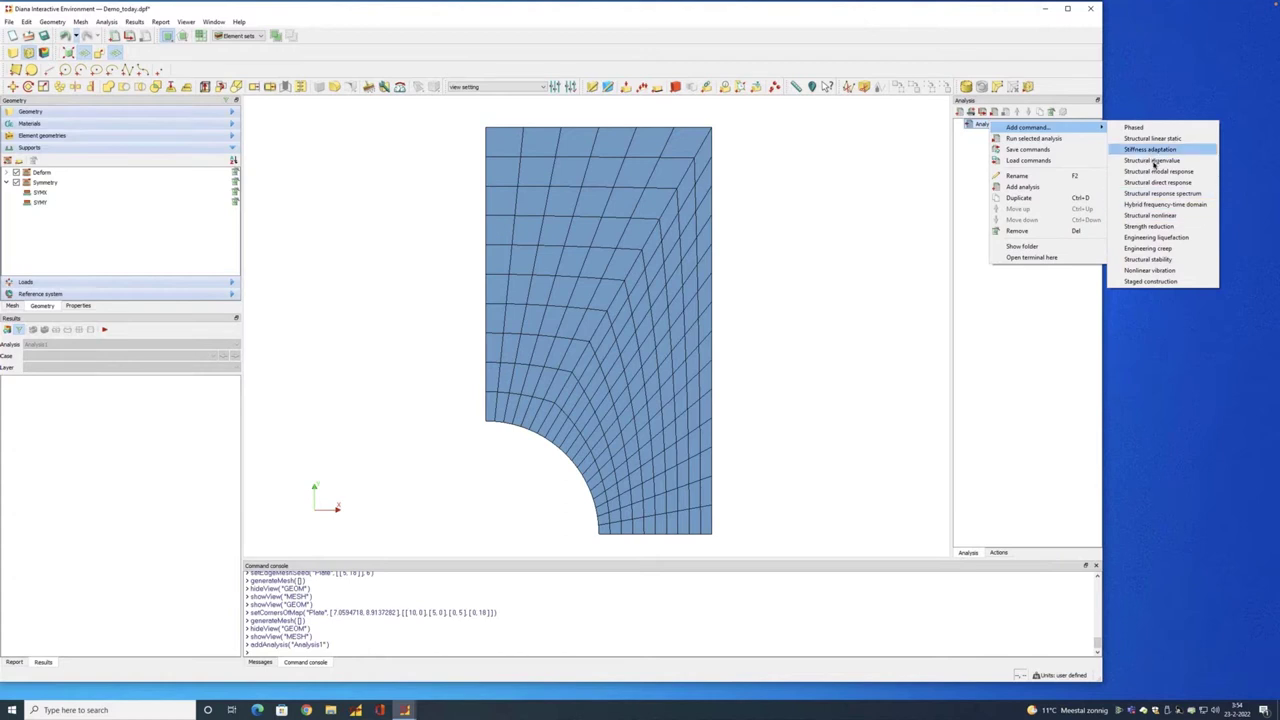
click(1150, 215)
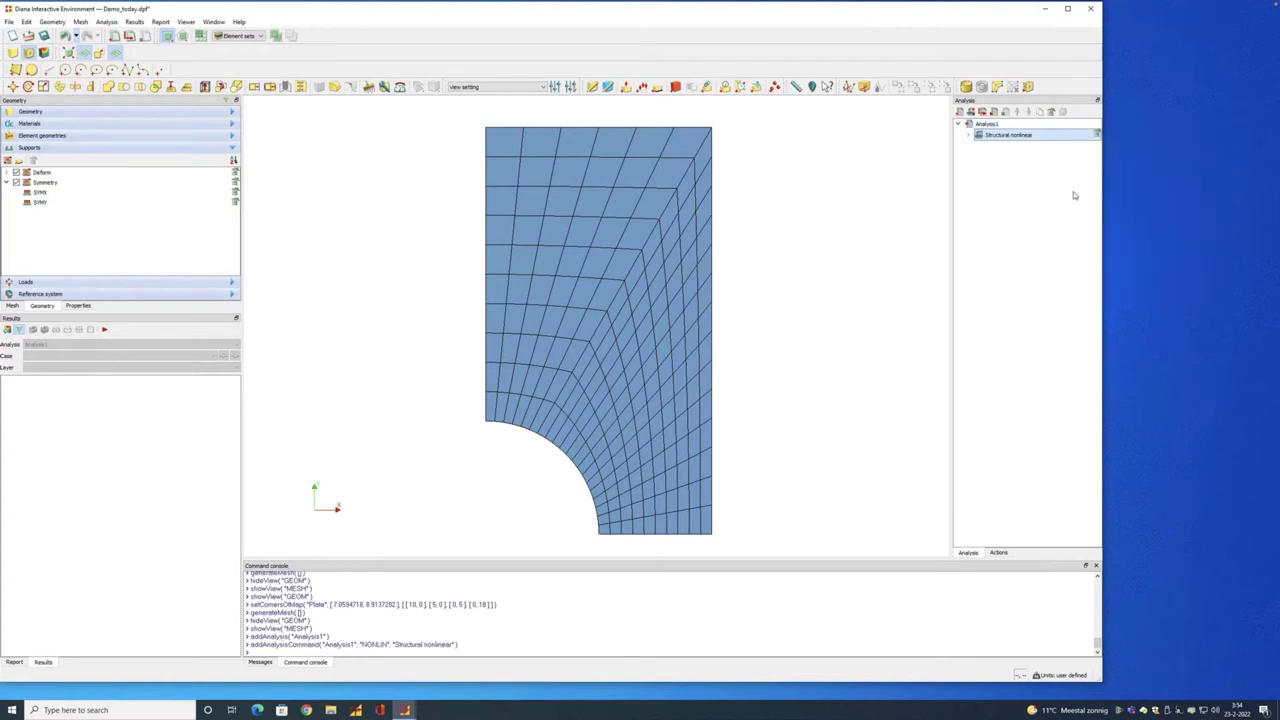
click(968, 136)
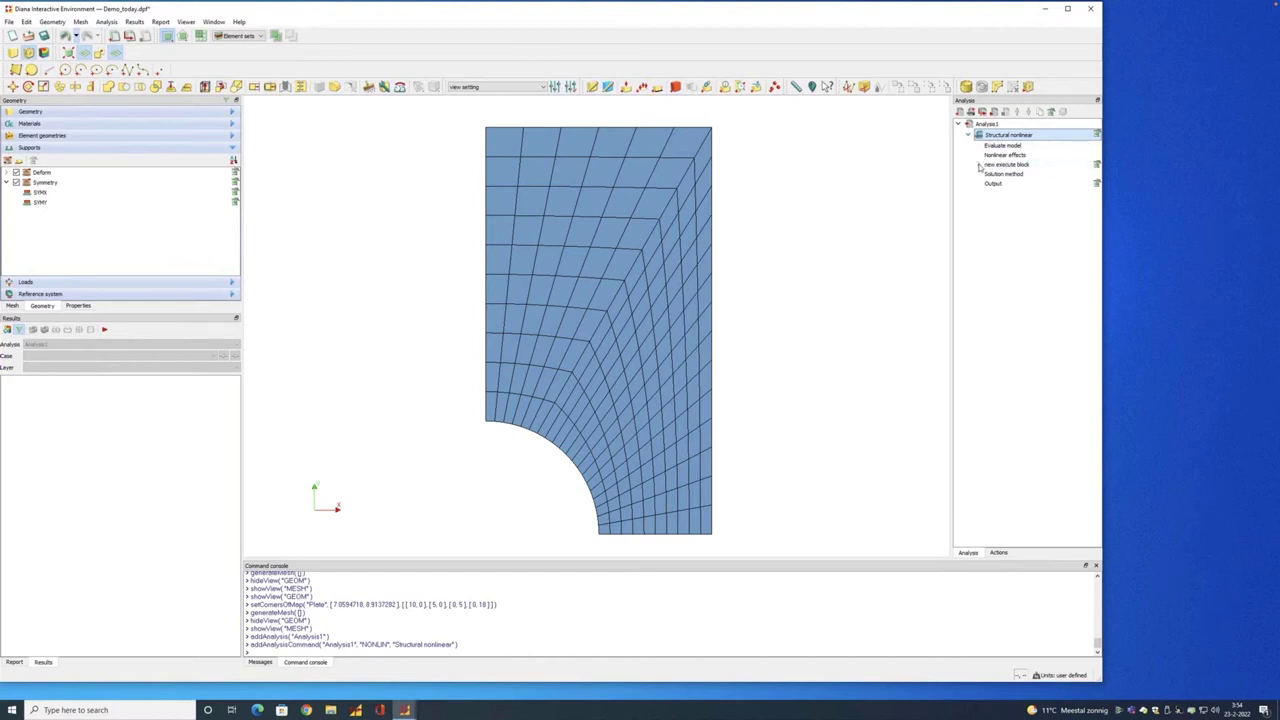
Step: Set the execute block's load steps to user-specified sizes 0.1(10)
click(979, 165)
click(1004, 174)
right_click(1006, 175)
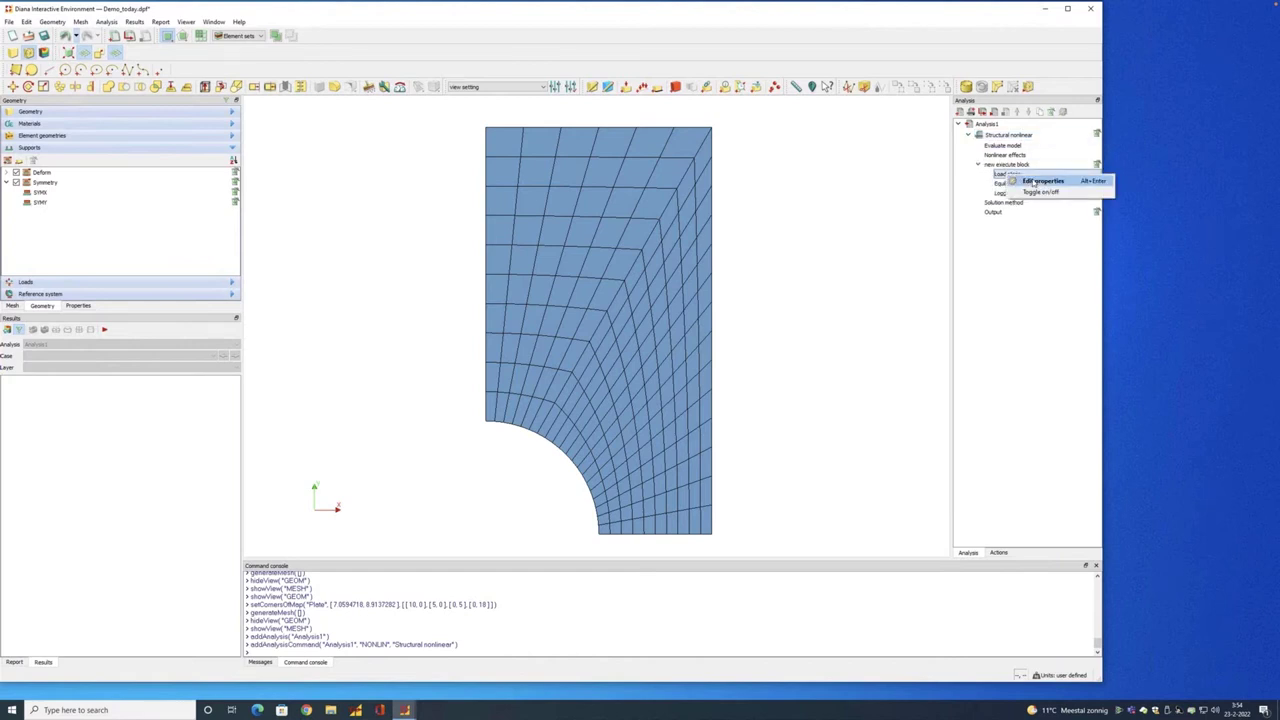
click(1040, 181)
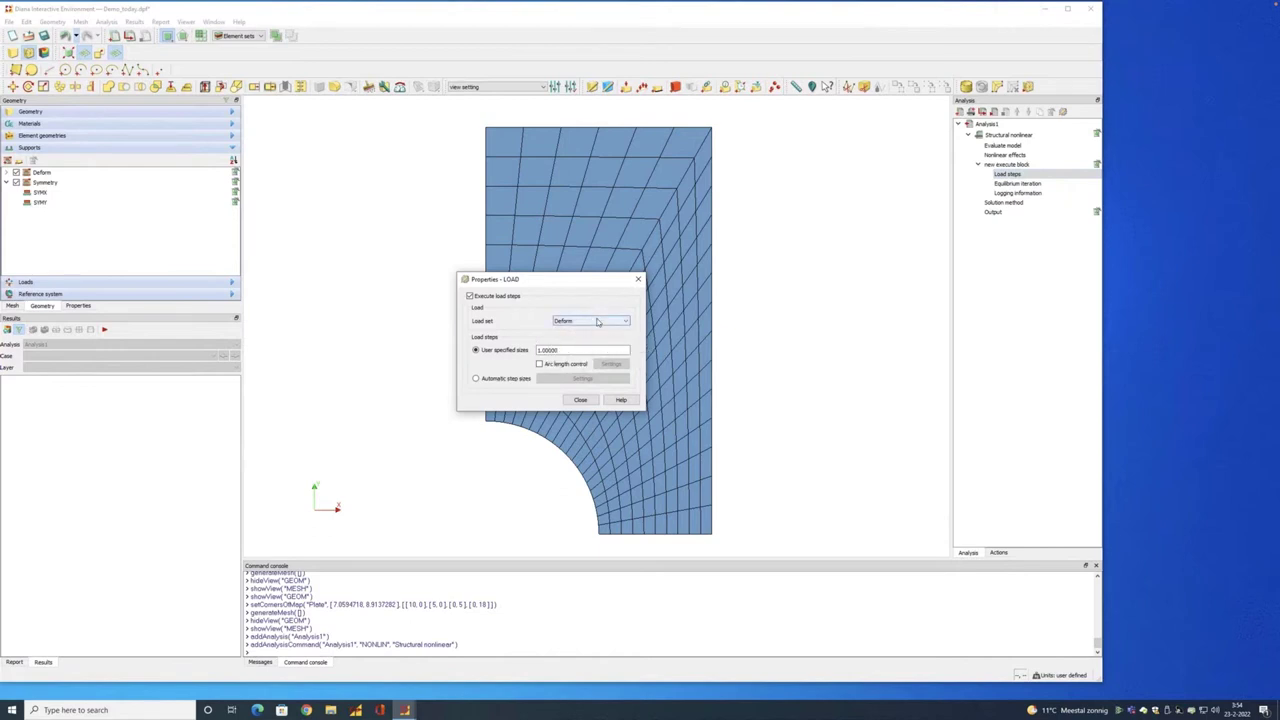
drag(560, 350, 527, 352)
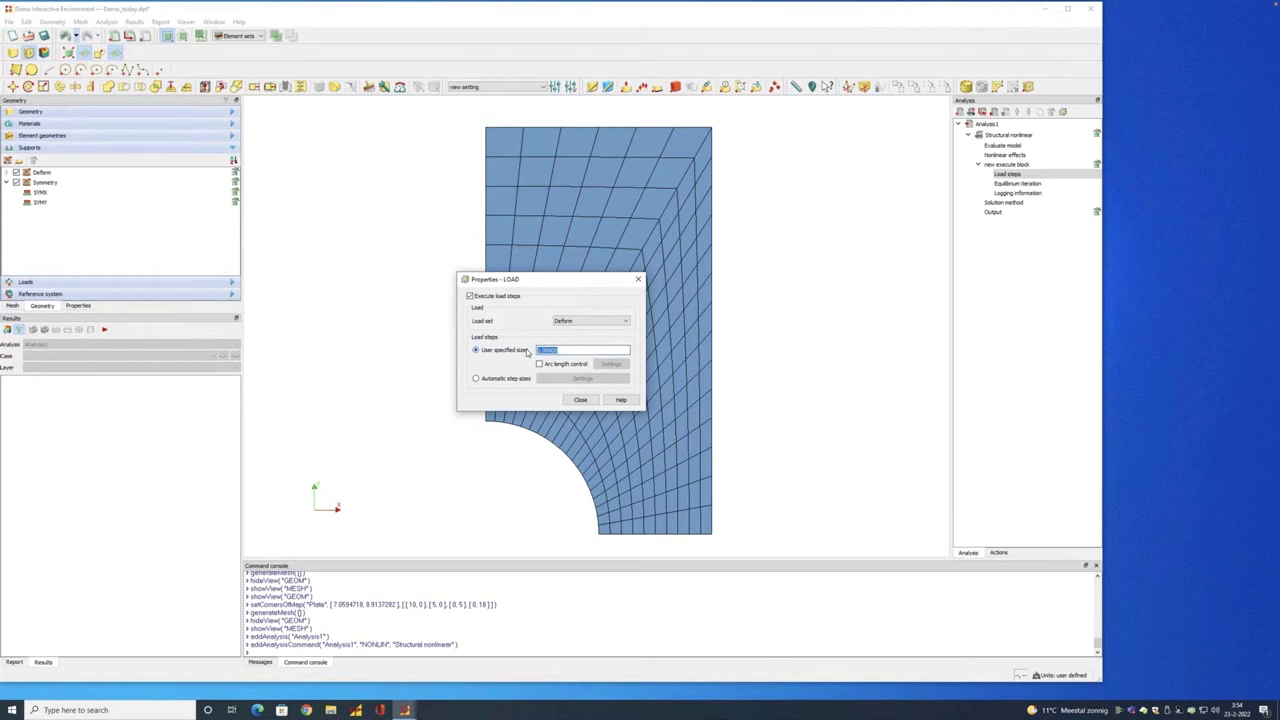
text(0.1(10)
click(567, 354)
click(541, 350)
click(580, 399)
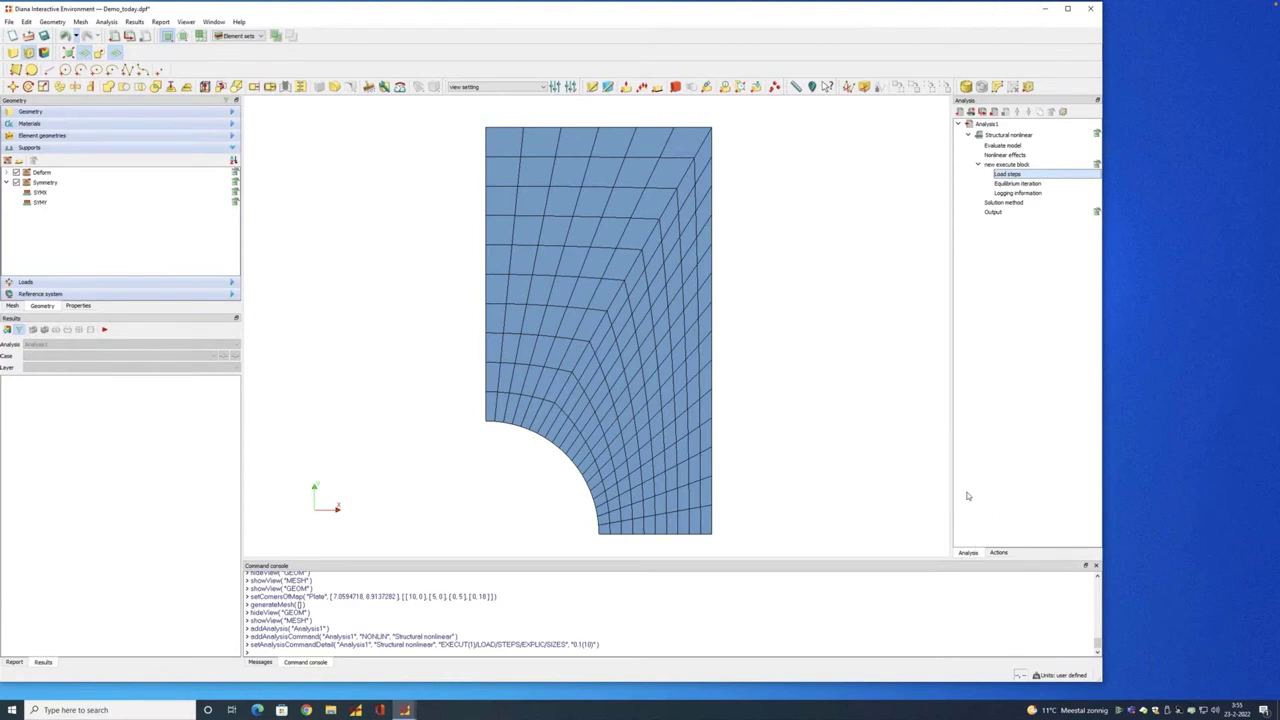
Step: Switch the analysis output to user-selected results and add total global displacements
right_click(997, 214)
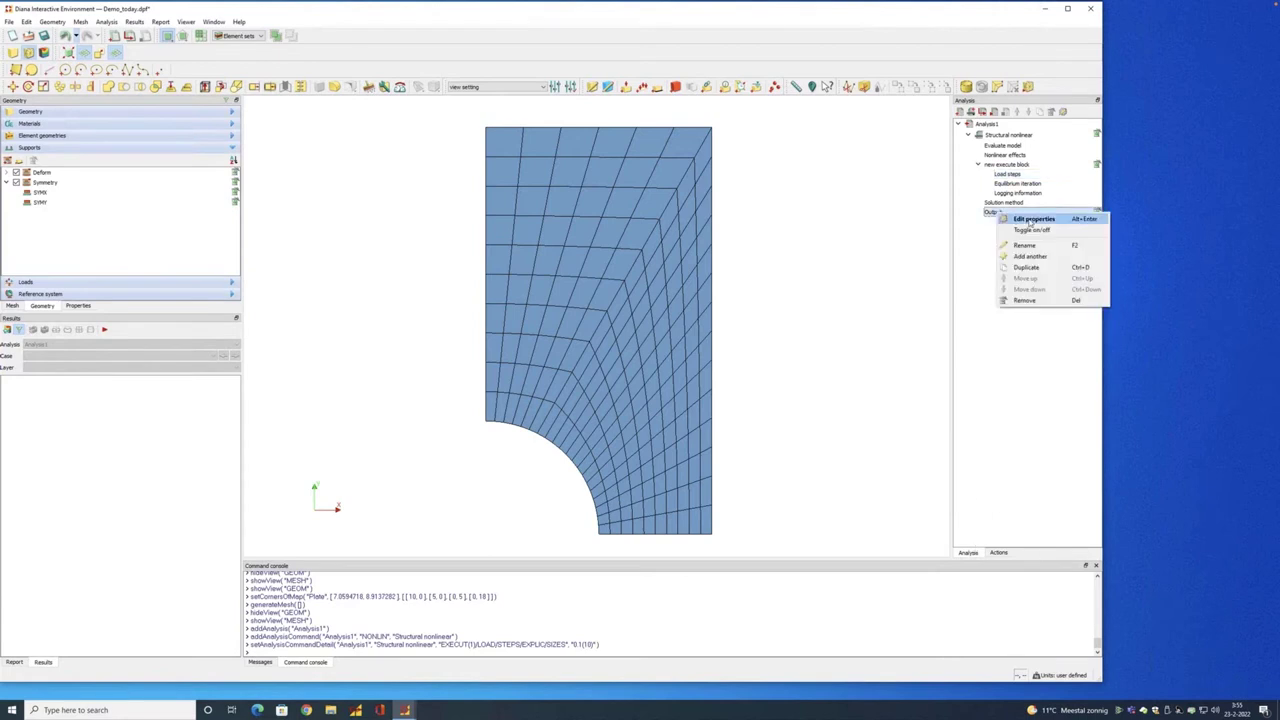
click(1015, 218)
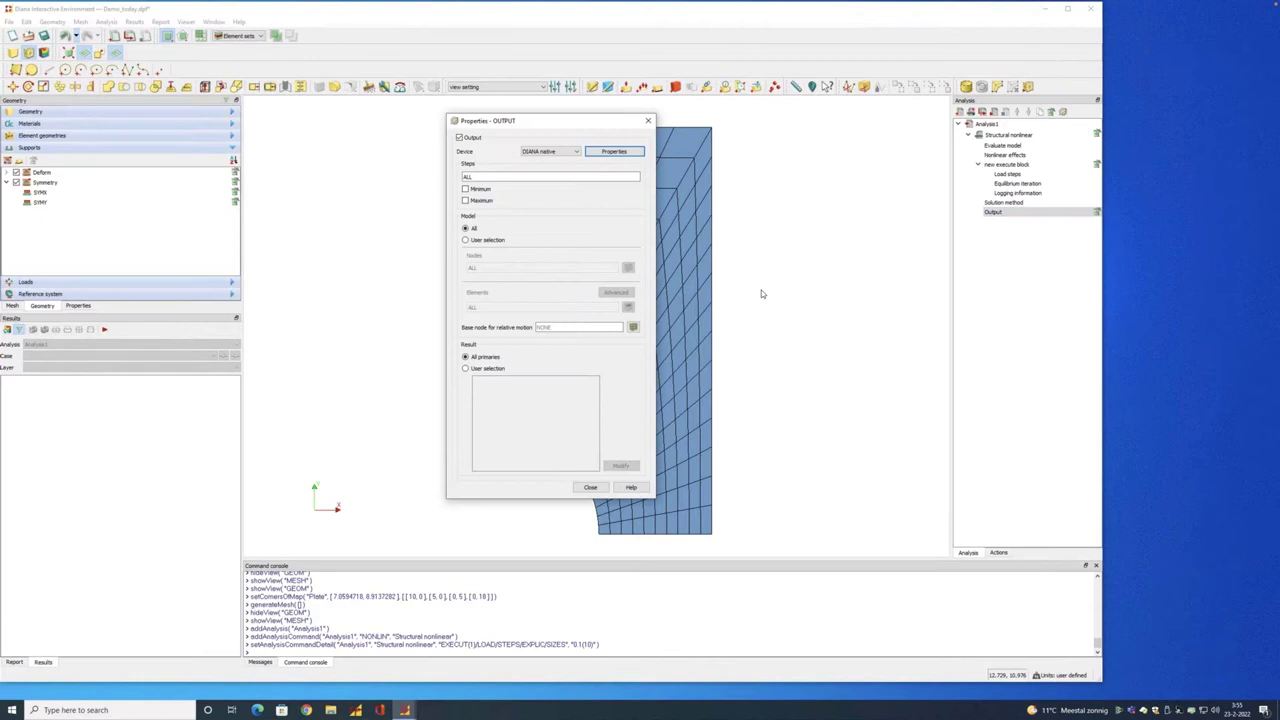
click(476, 370)
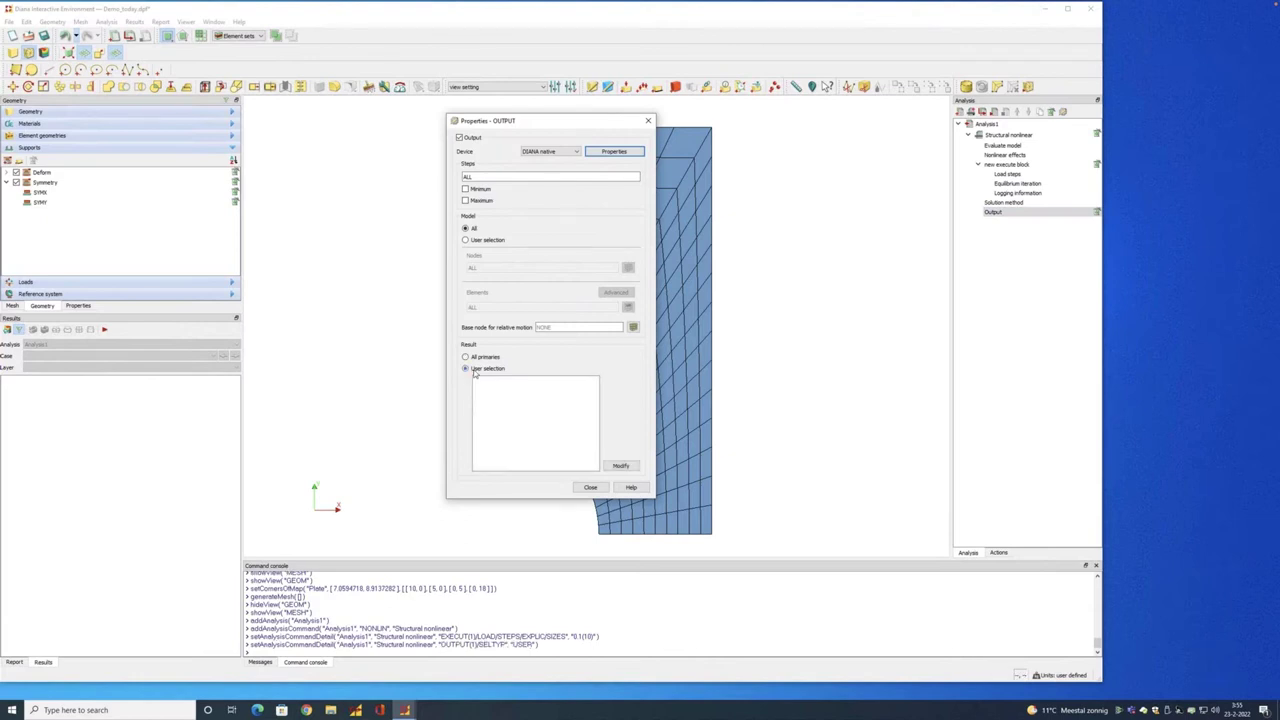
click(620, 465)
click(800, 231)
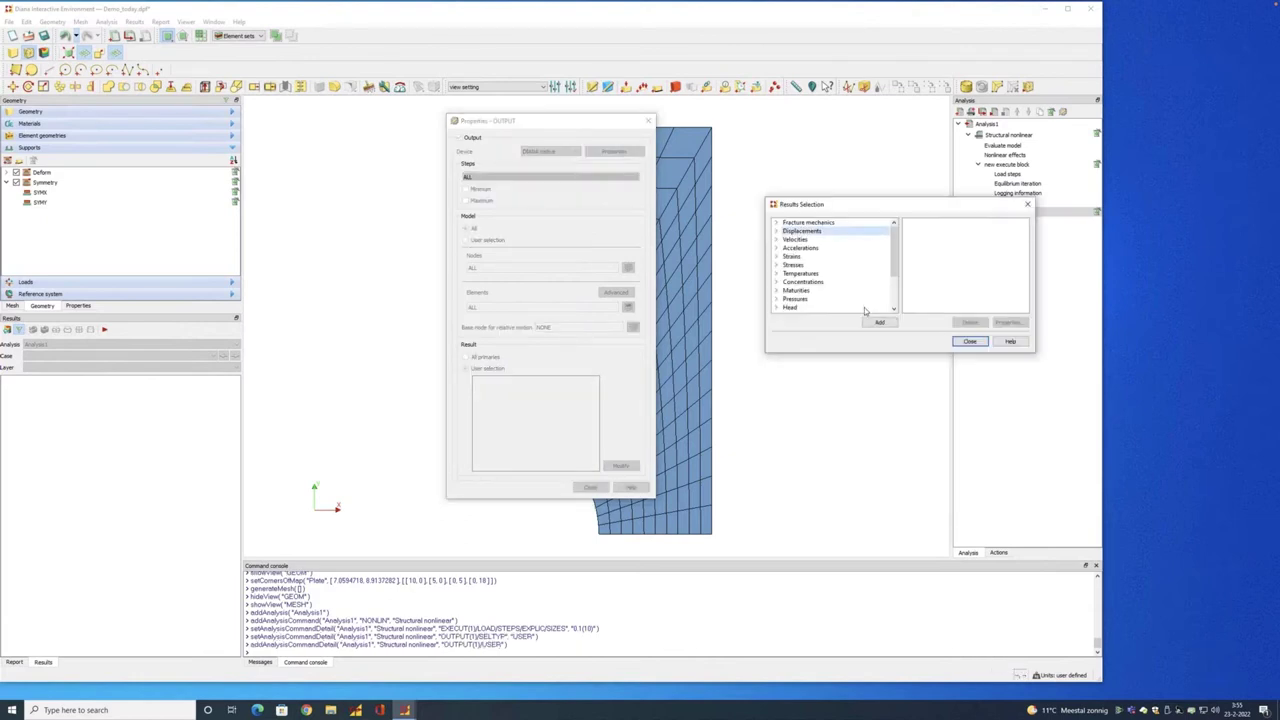
click(877, 322)
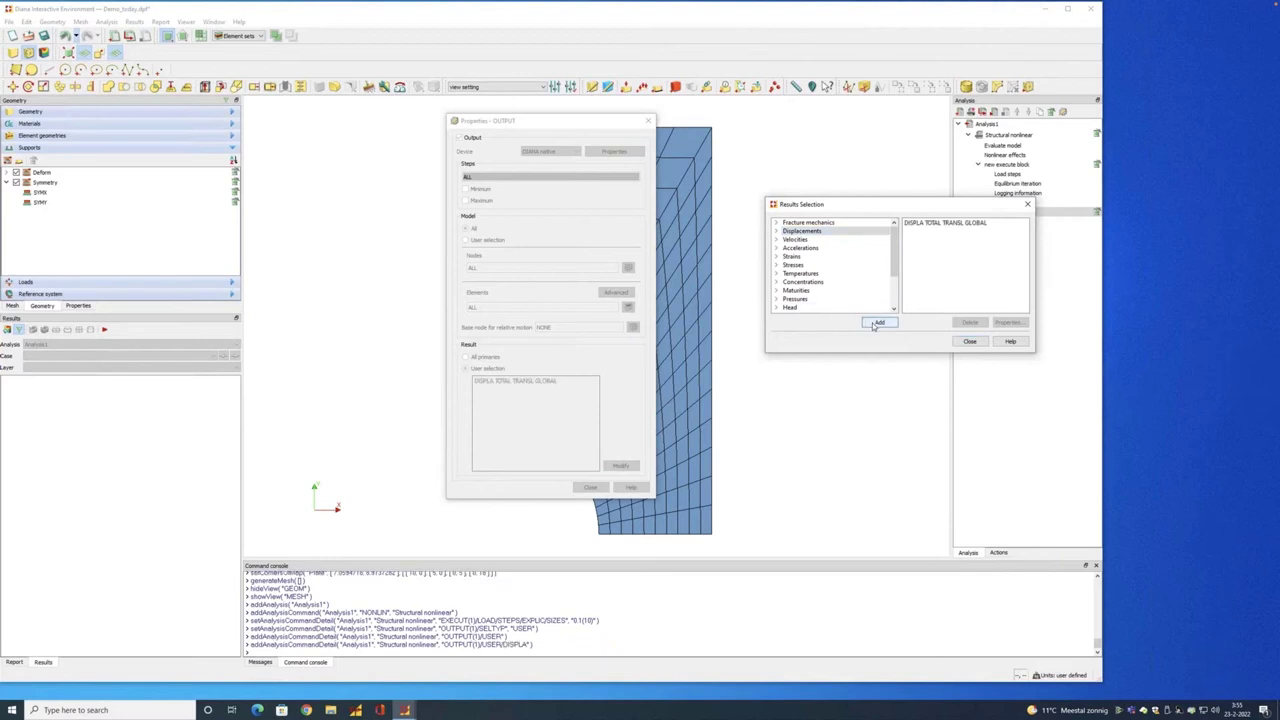
Step: Add global reaction forces and plastic strains to the output, then close both dialogs
scroll(781, 291, down, 1)
scroll(780, 300, down, 2)
click(777, 300)
click(804, 307)
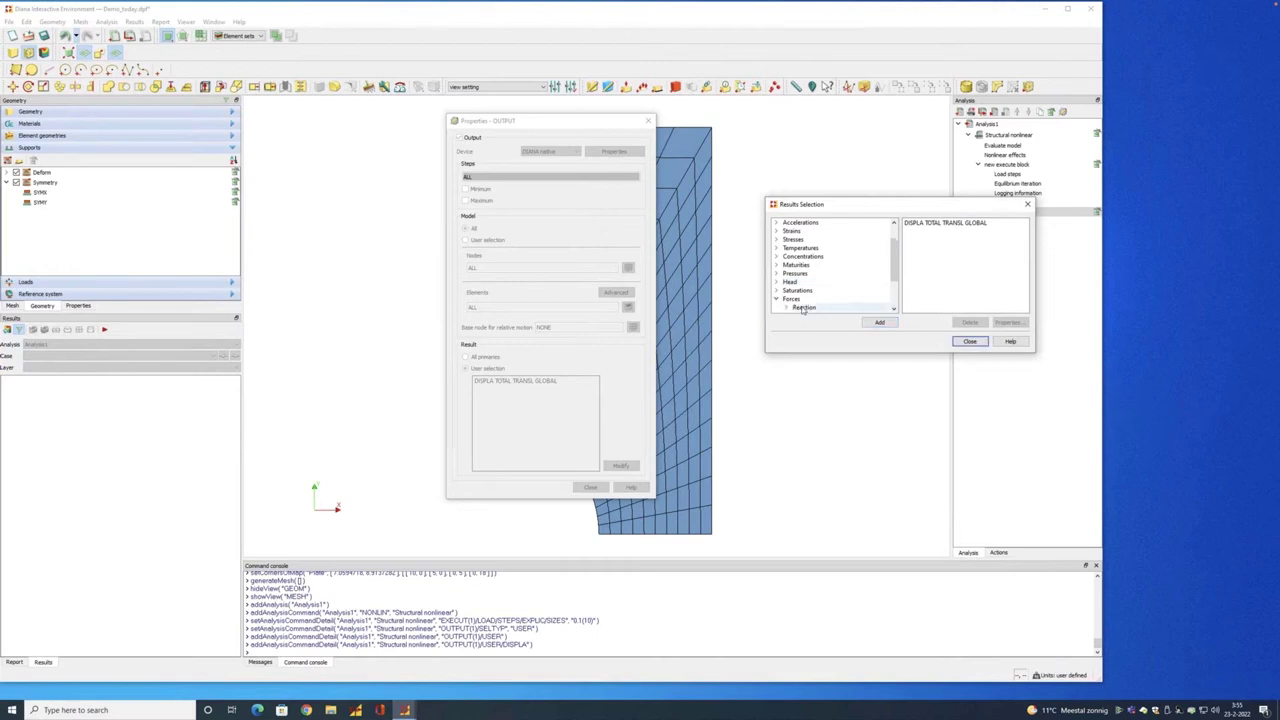
click(880, 323)
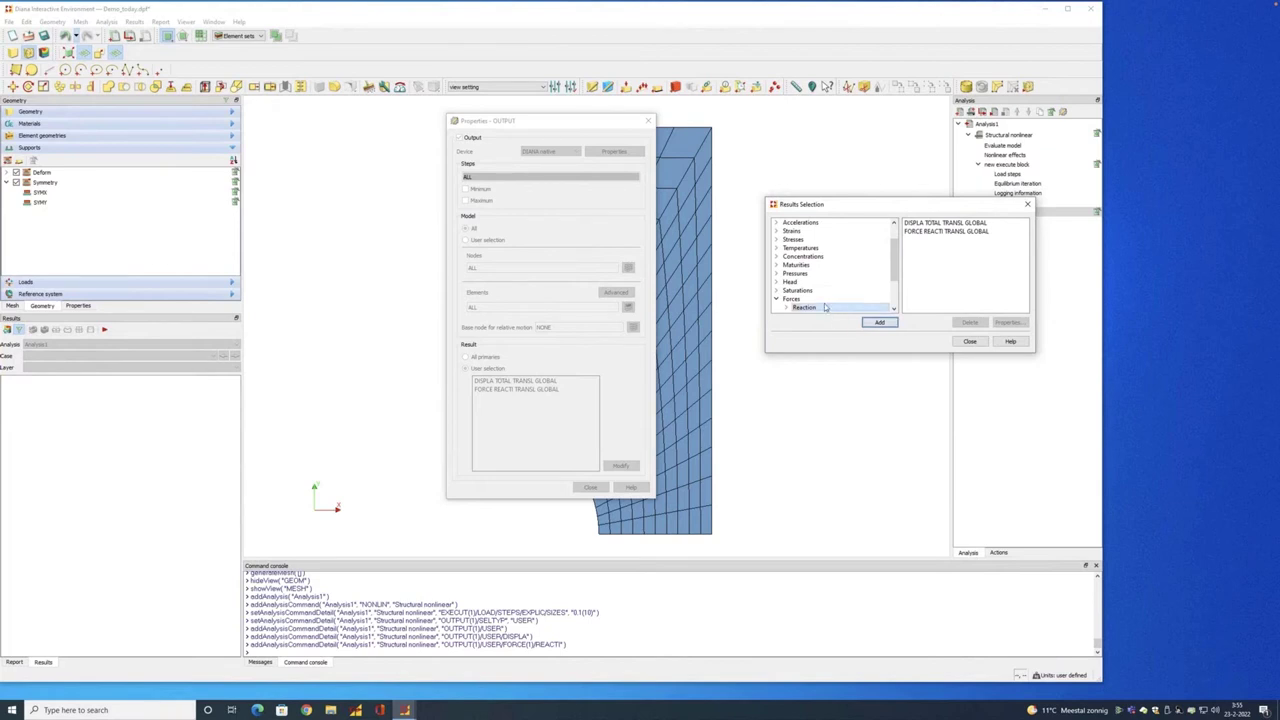
click(776, 231)
click(801, 256)
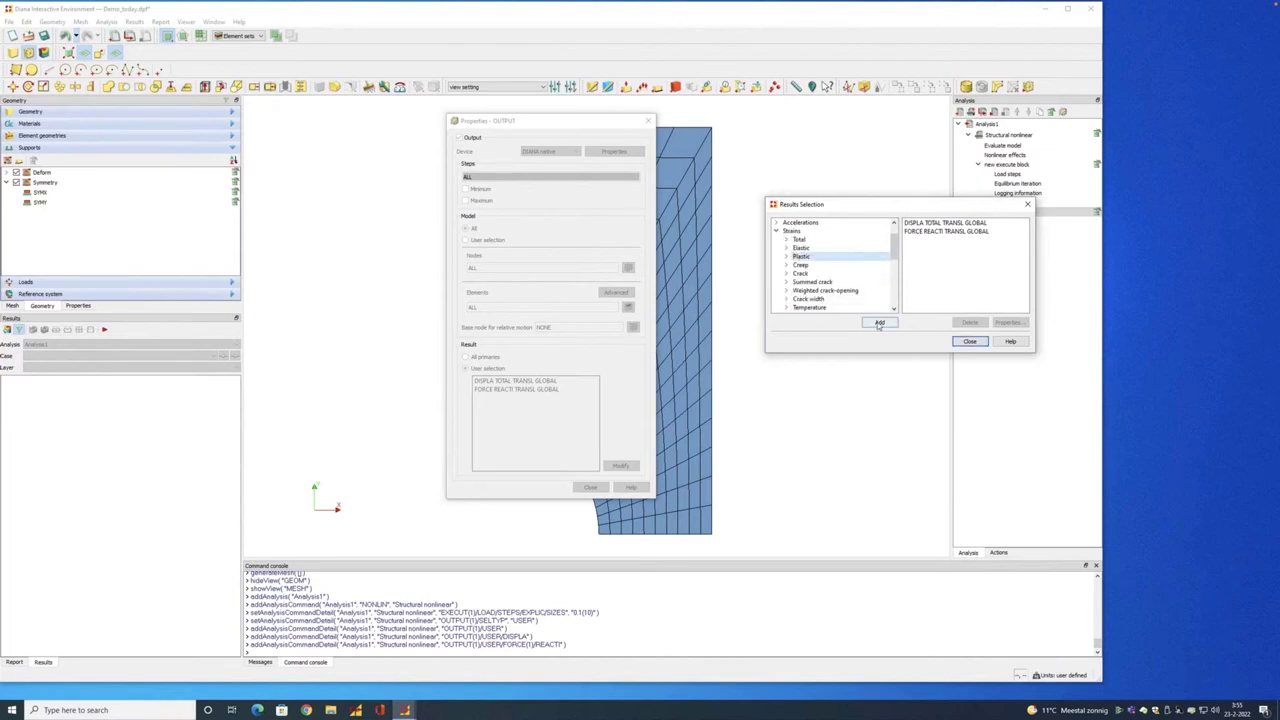
click(878, 323)
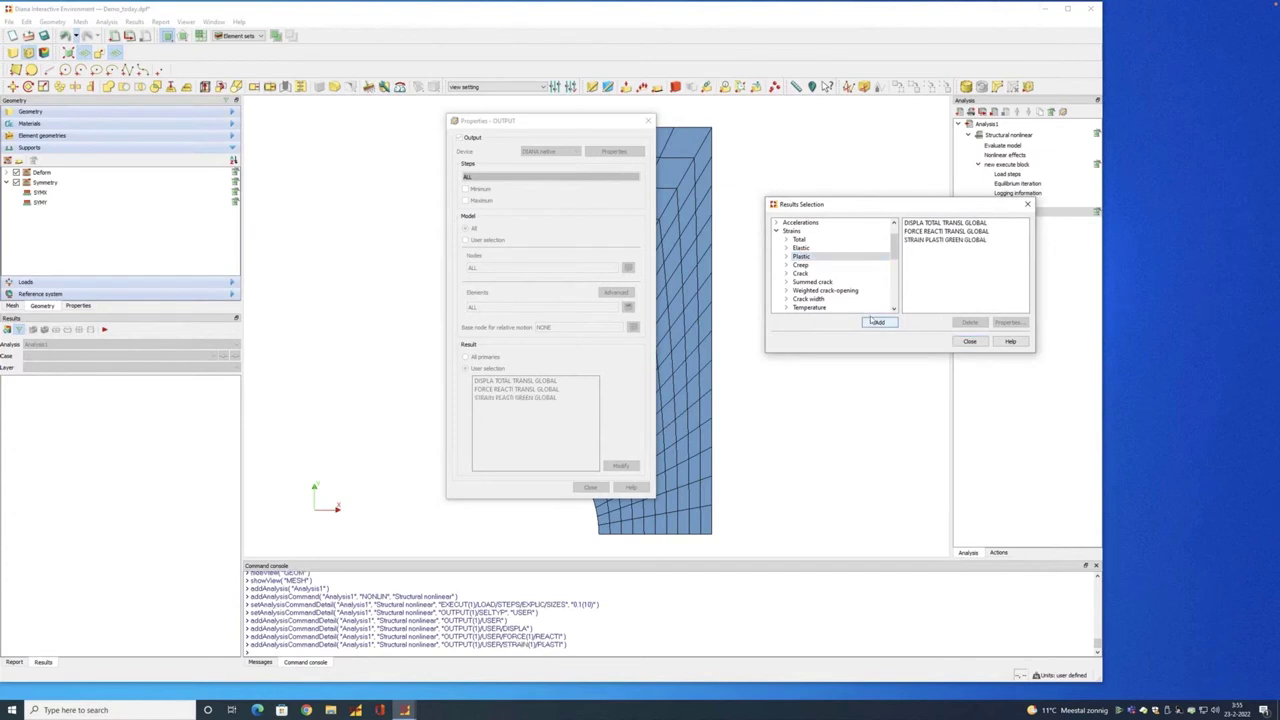
click(970, 342)
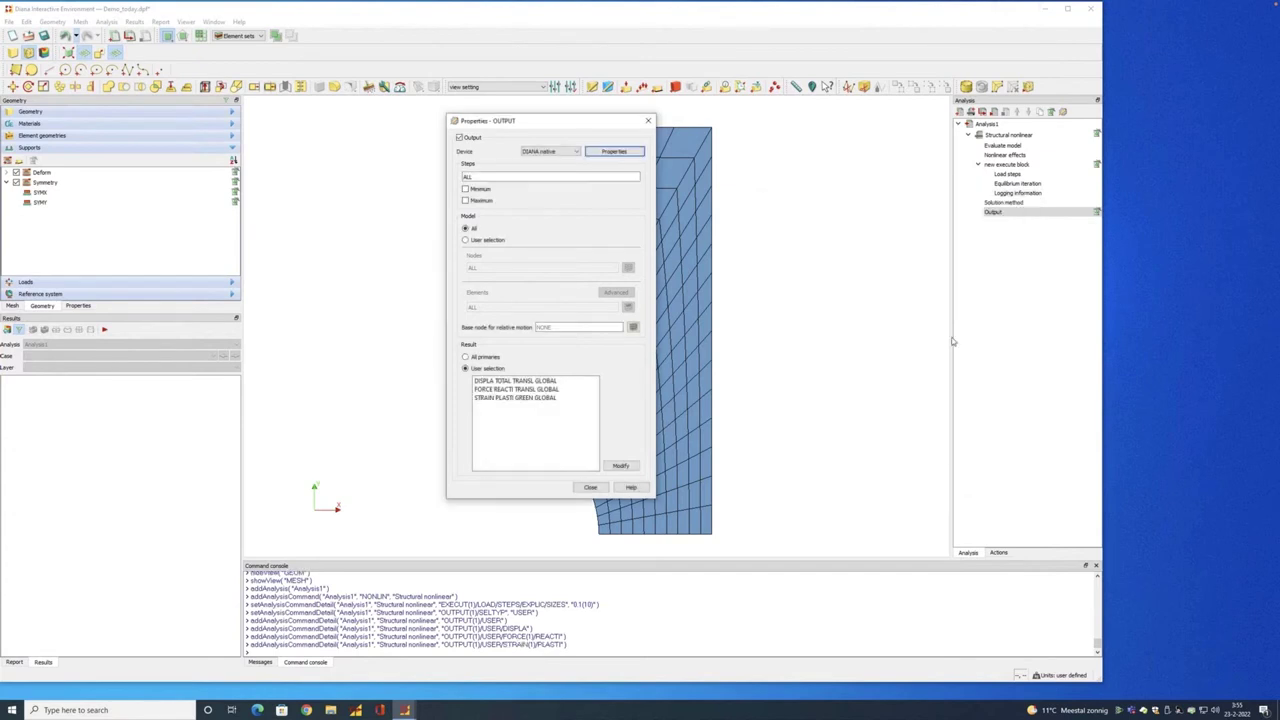
click(590, 487)
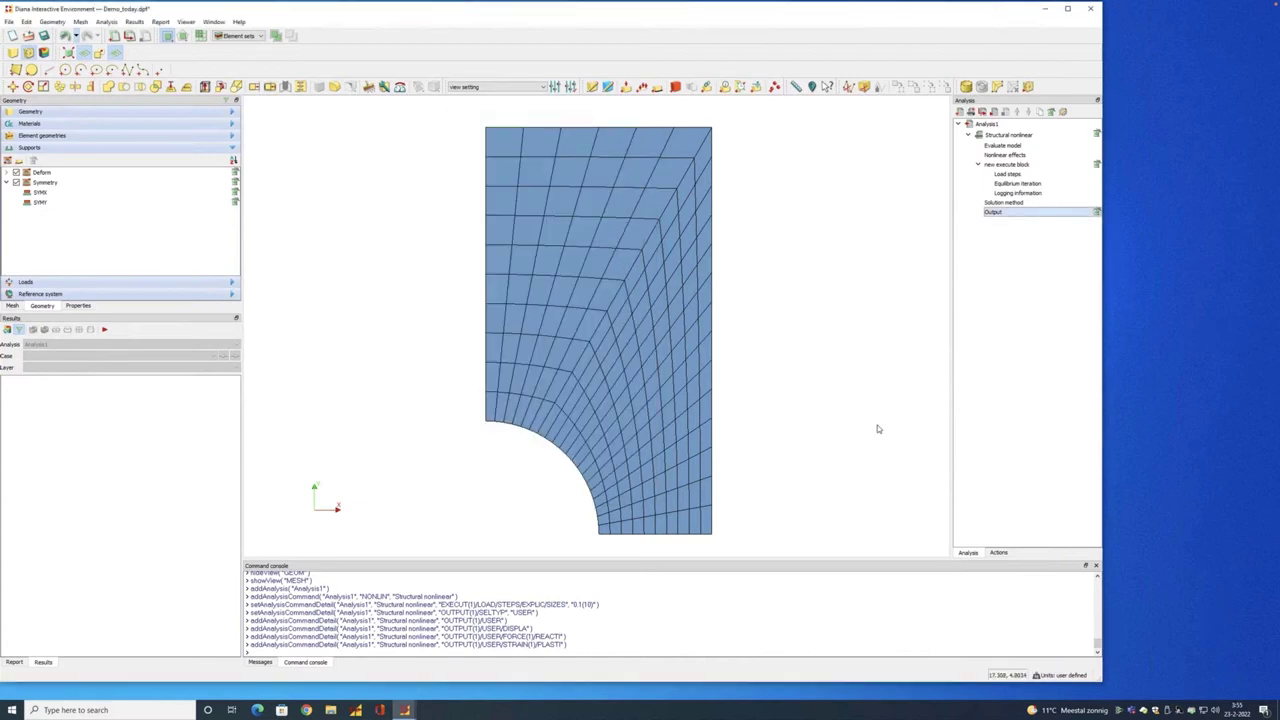
Step: Run Analysis1 and read the enlarged solver log for each load step's convergence
click(1005, 111)
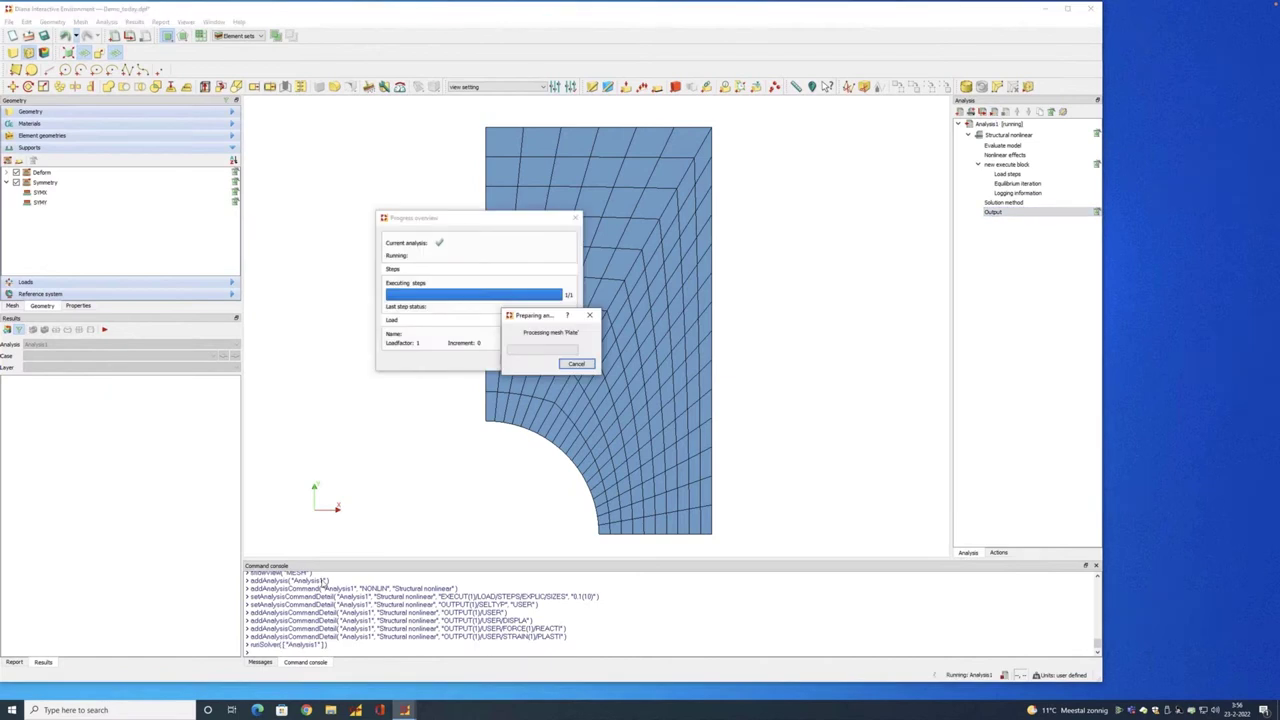
click(260, 662)
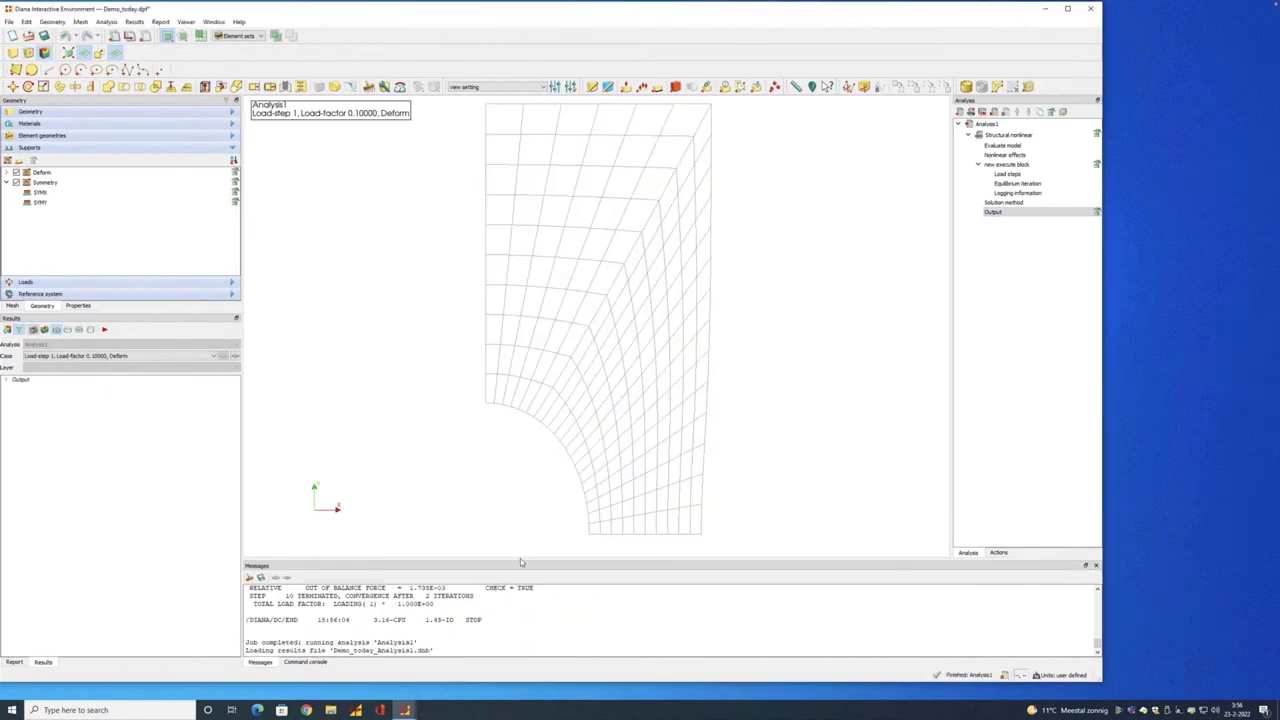
drag(519, 560, 535, 468)
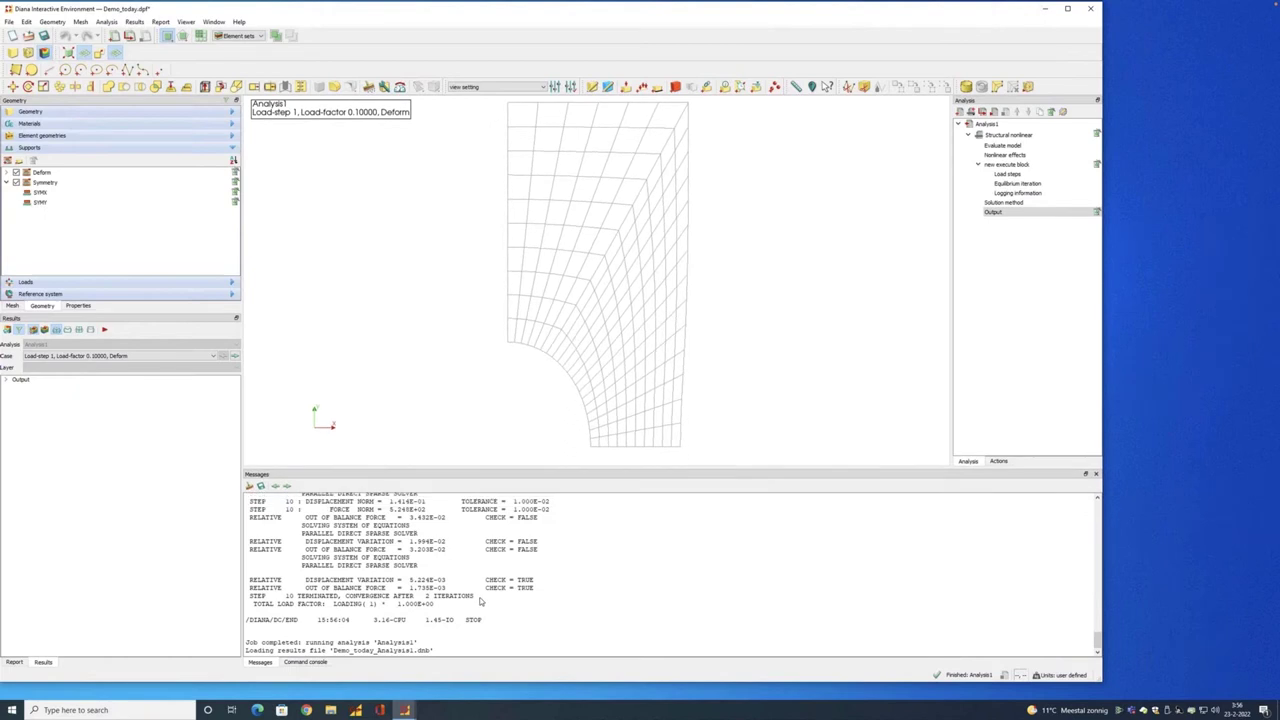
scroll(481, 589, up, 1)
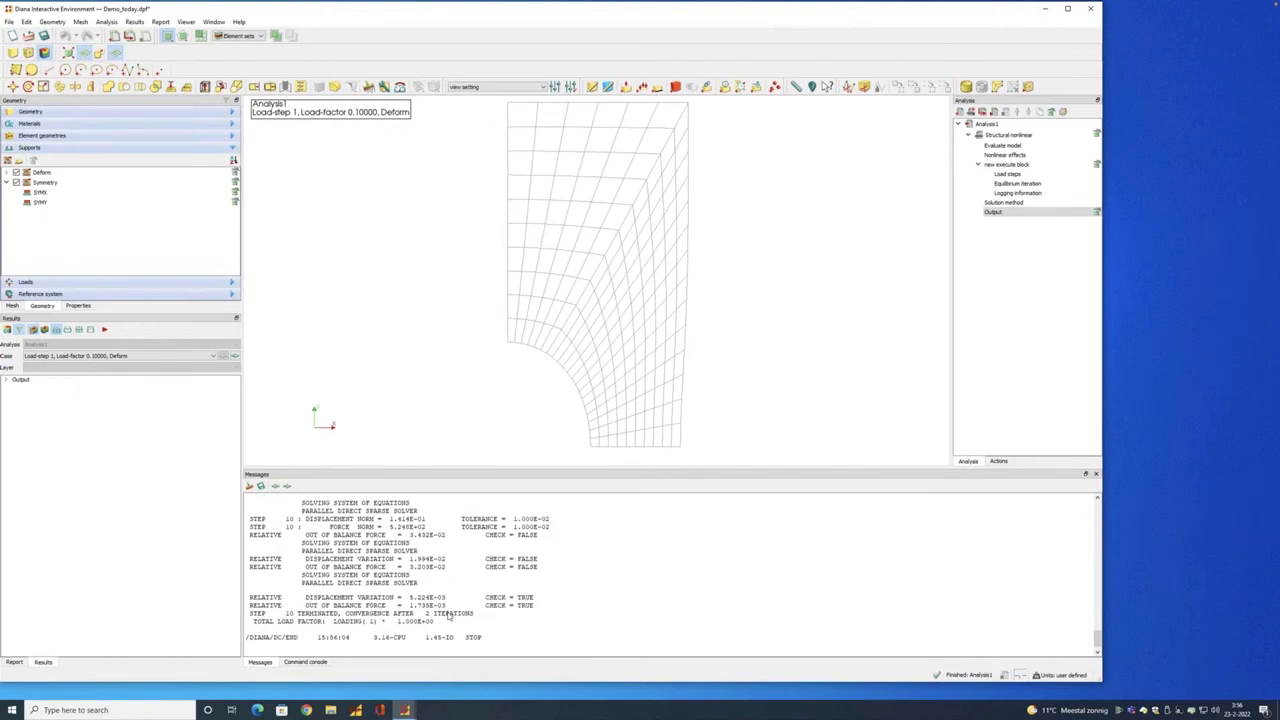
scroll(455, 608, up, 2)
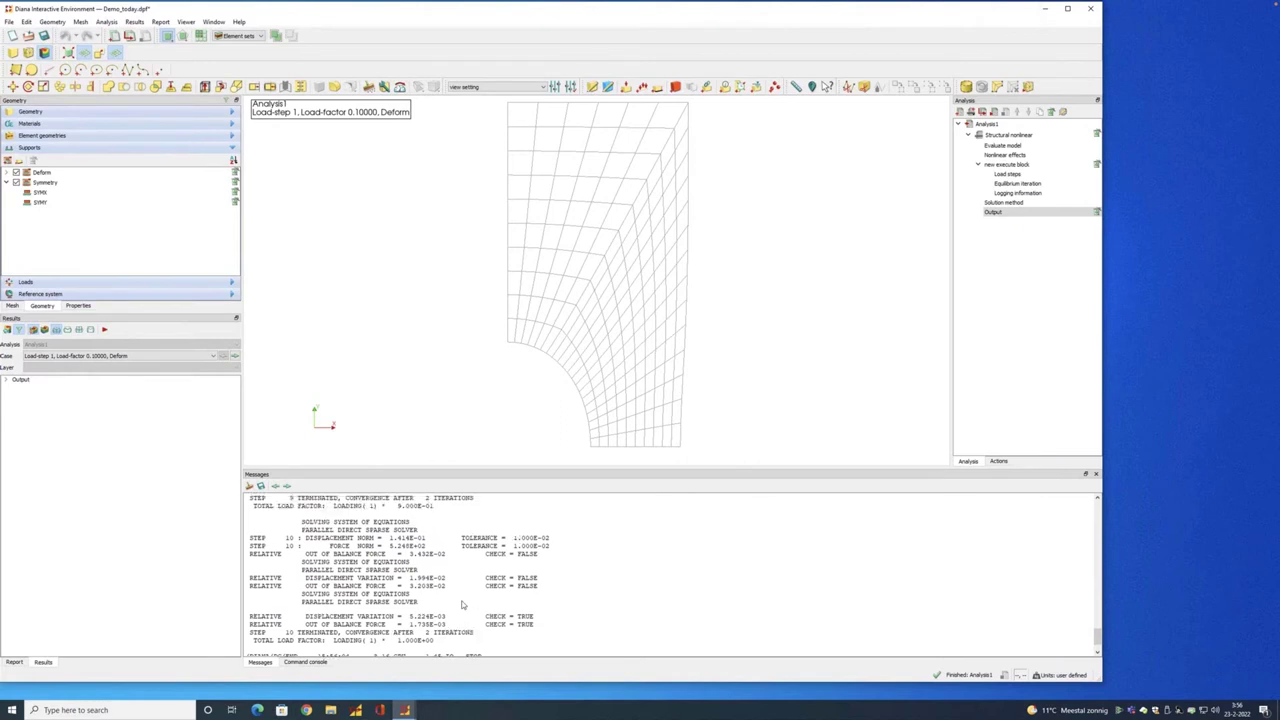
scroll(418, 578, up, 5)
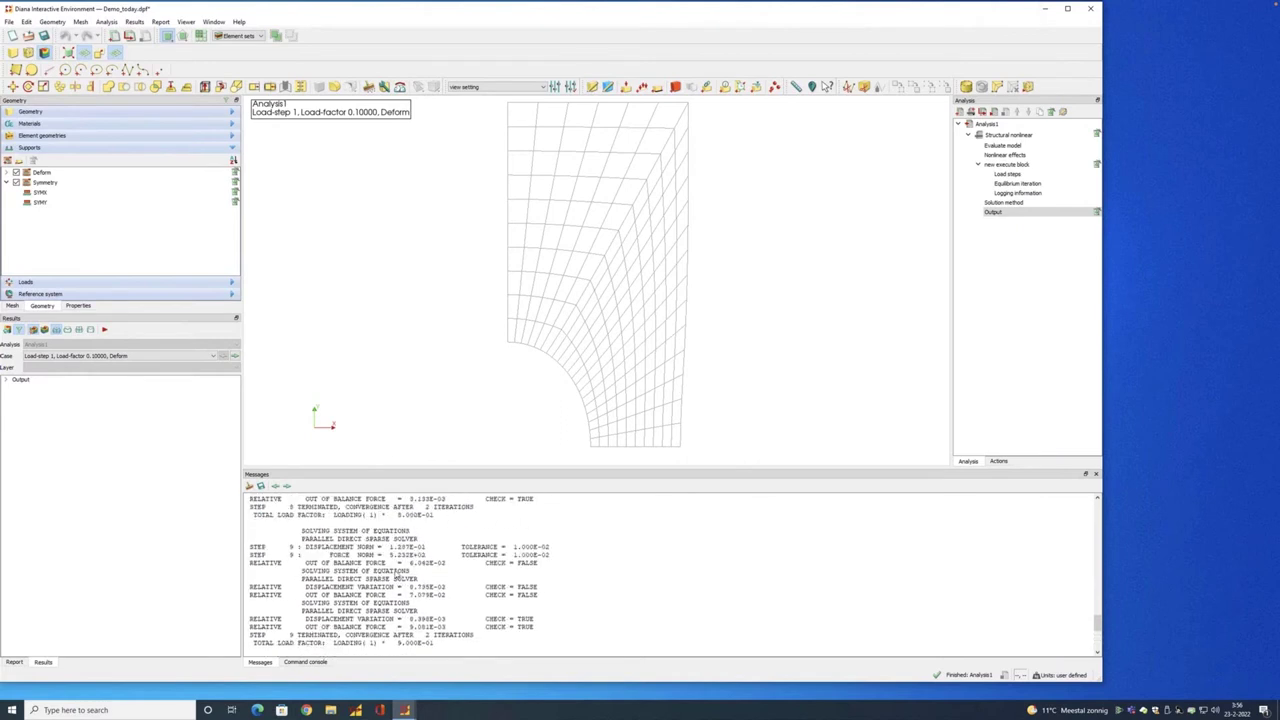
scroll(399, 558, up, 5)
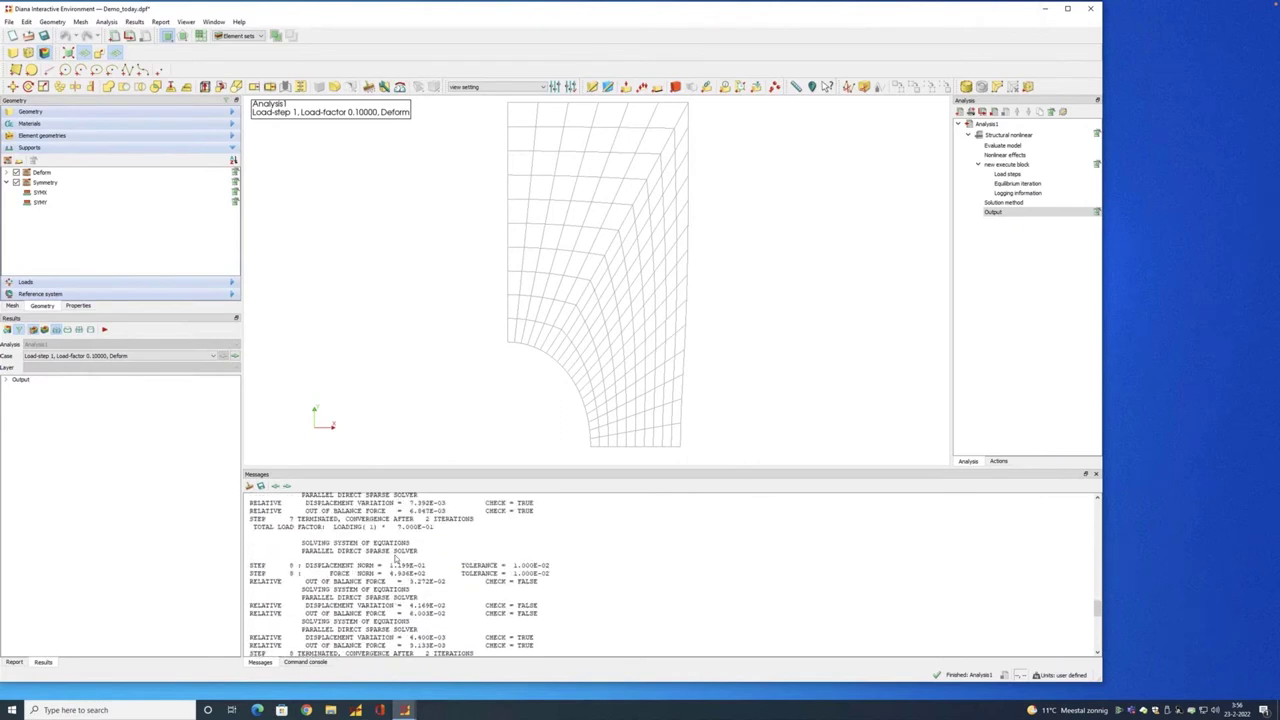
scroll(396, 558, up, 6)
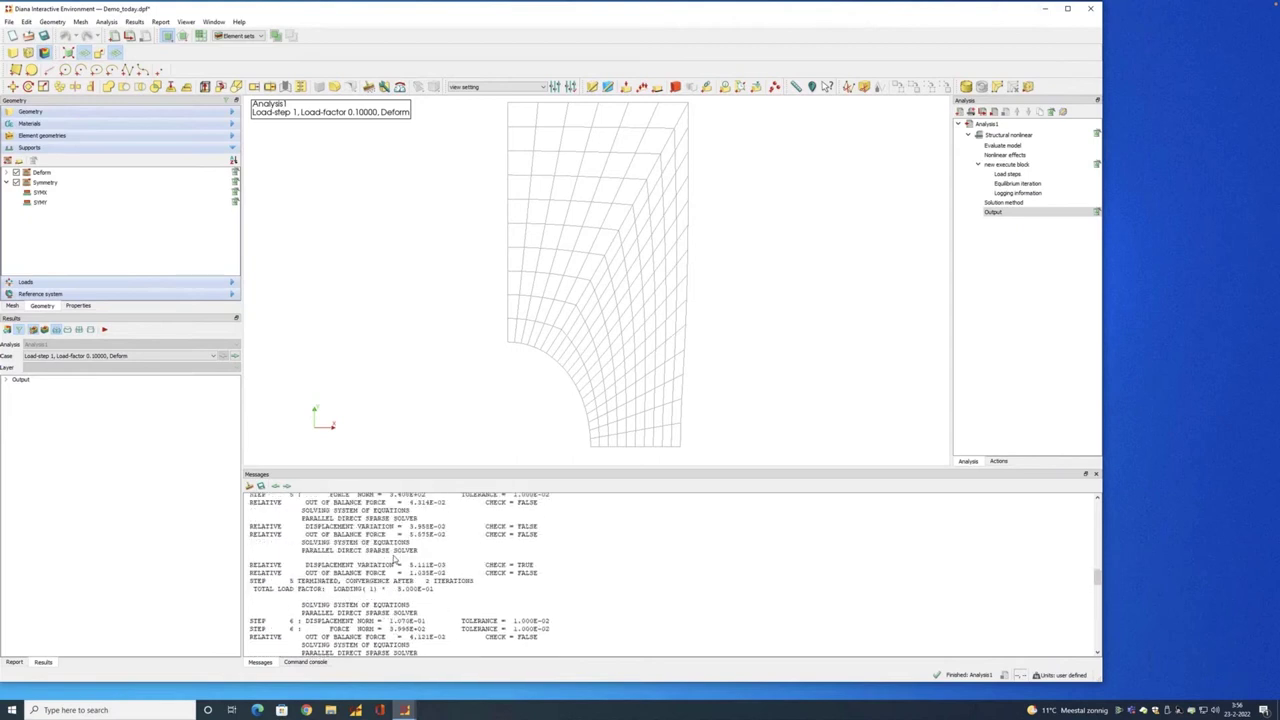
scroll(396, 558, up, 5)
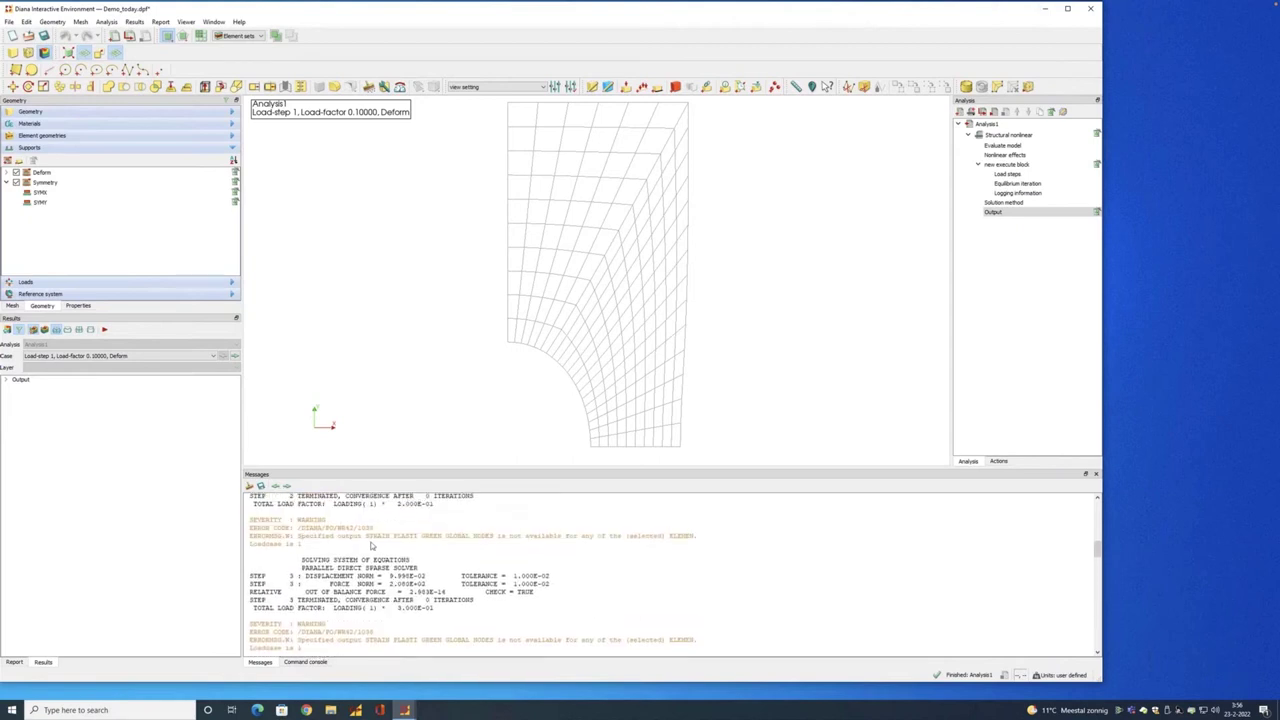
scroll(369, 546, up, 3)
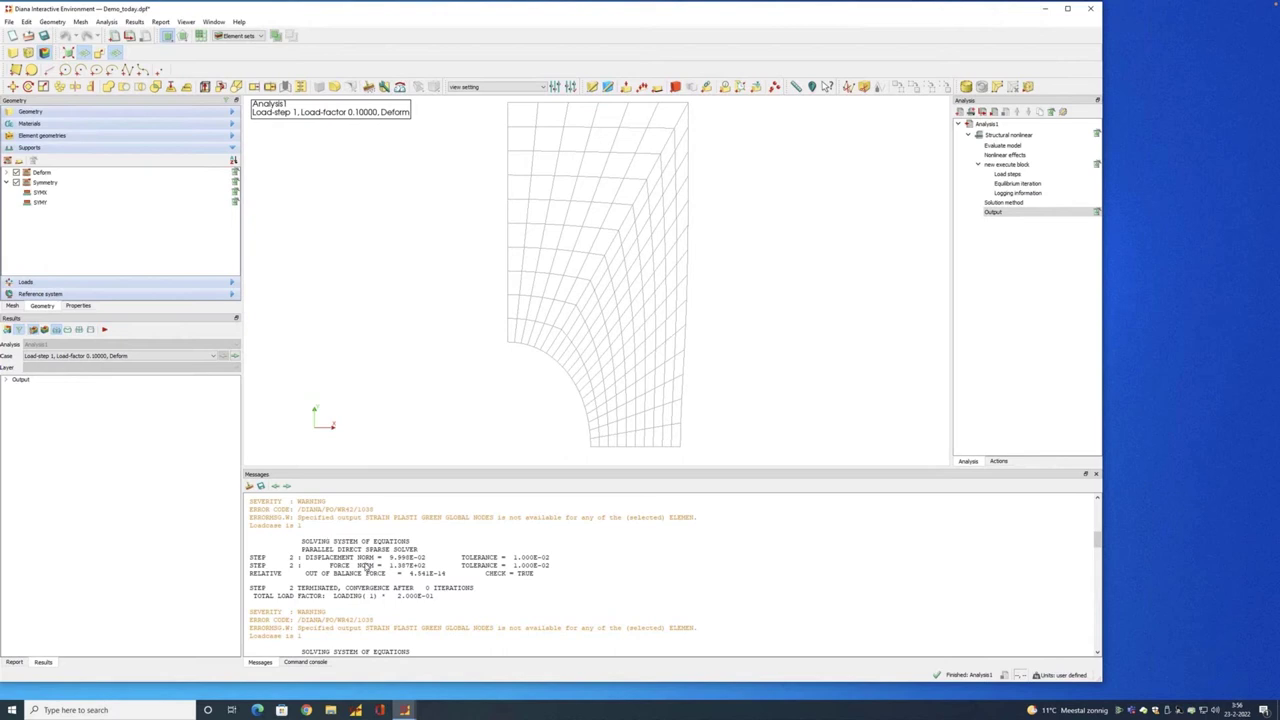
scroll(362, 585, down, 2)
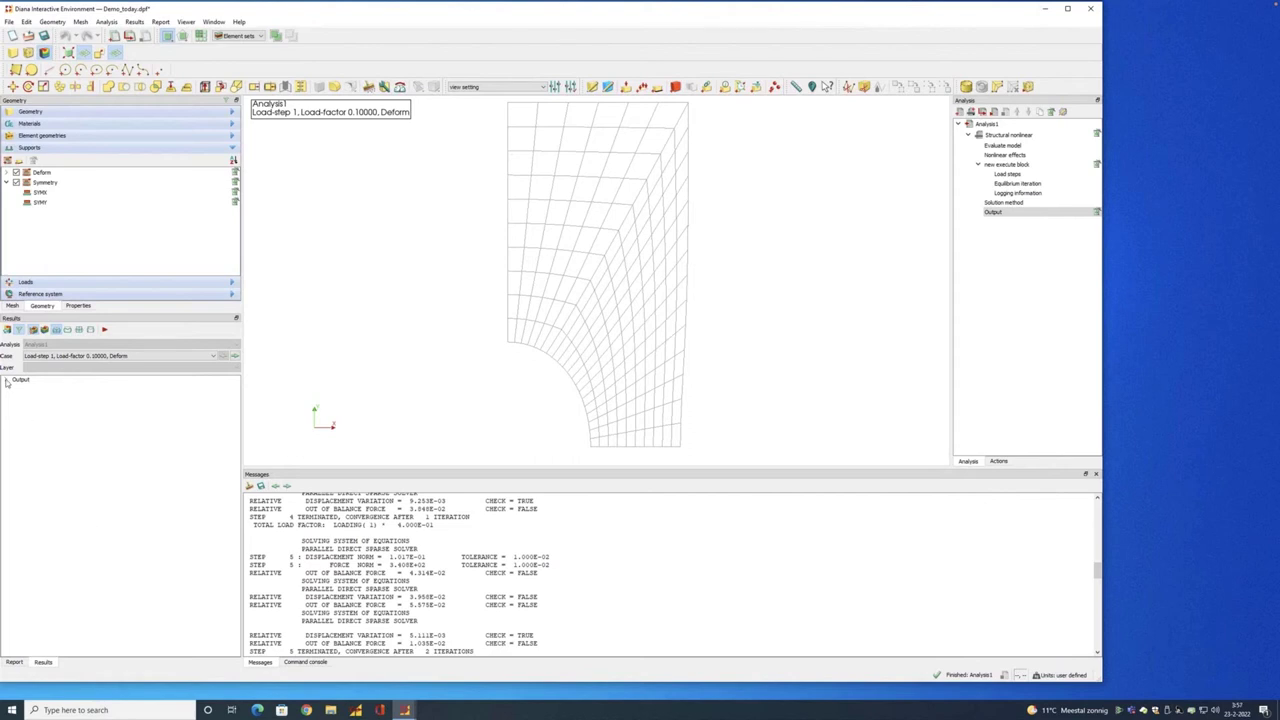
Step: Expand the nodal displacement and reaction force results and advance to load step 4
click(7, 381)
click(15, 388)
click(26, 397)
click(26, 436)
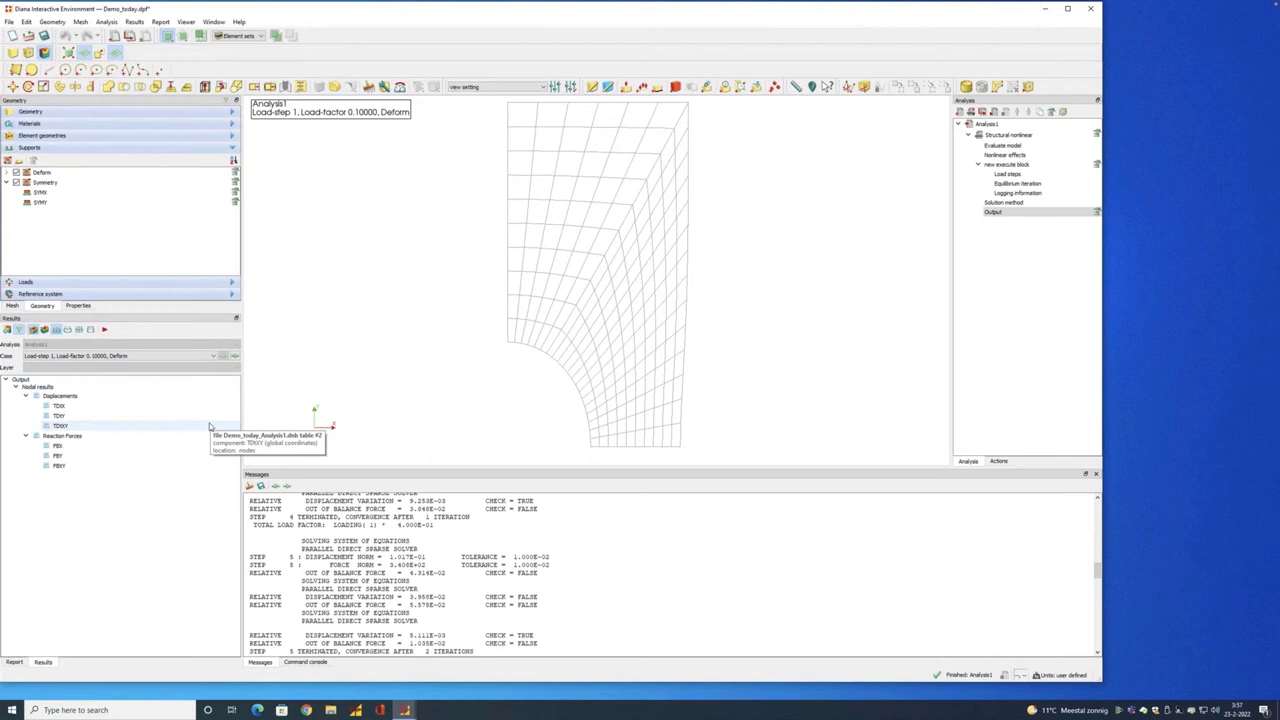
click(235, 357)
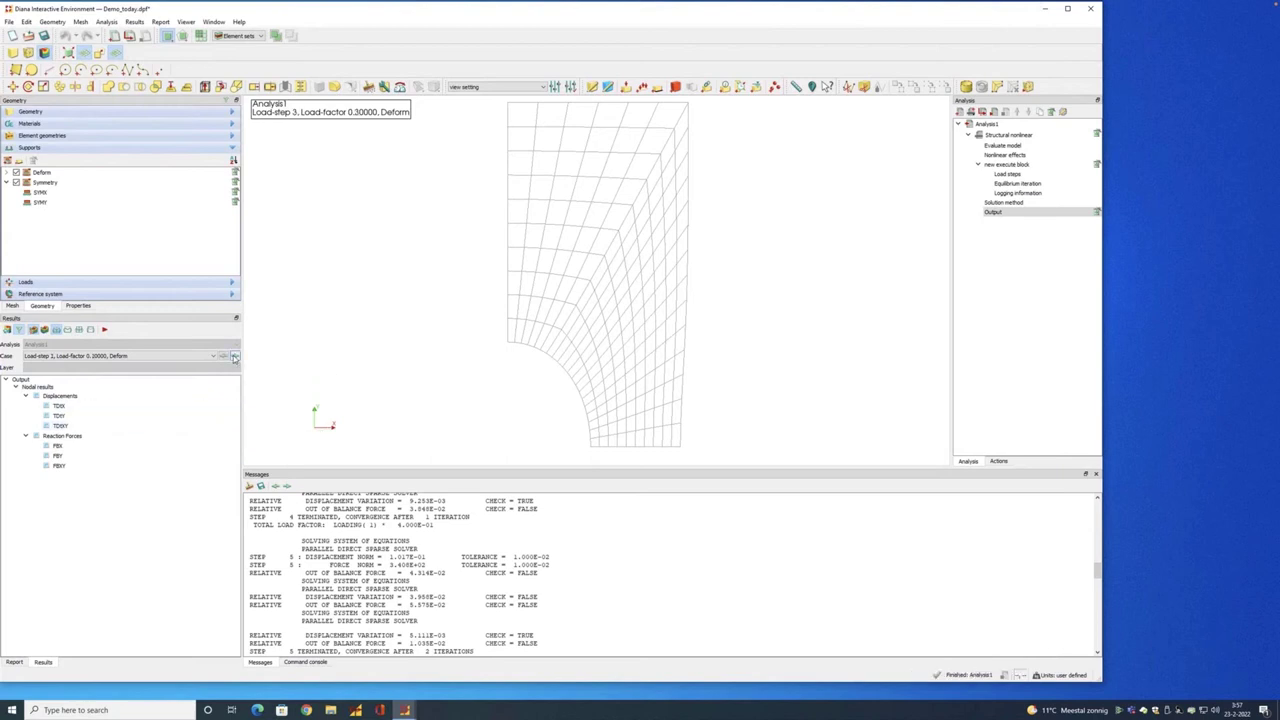
click(235, 357)
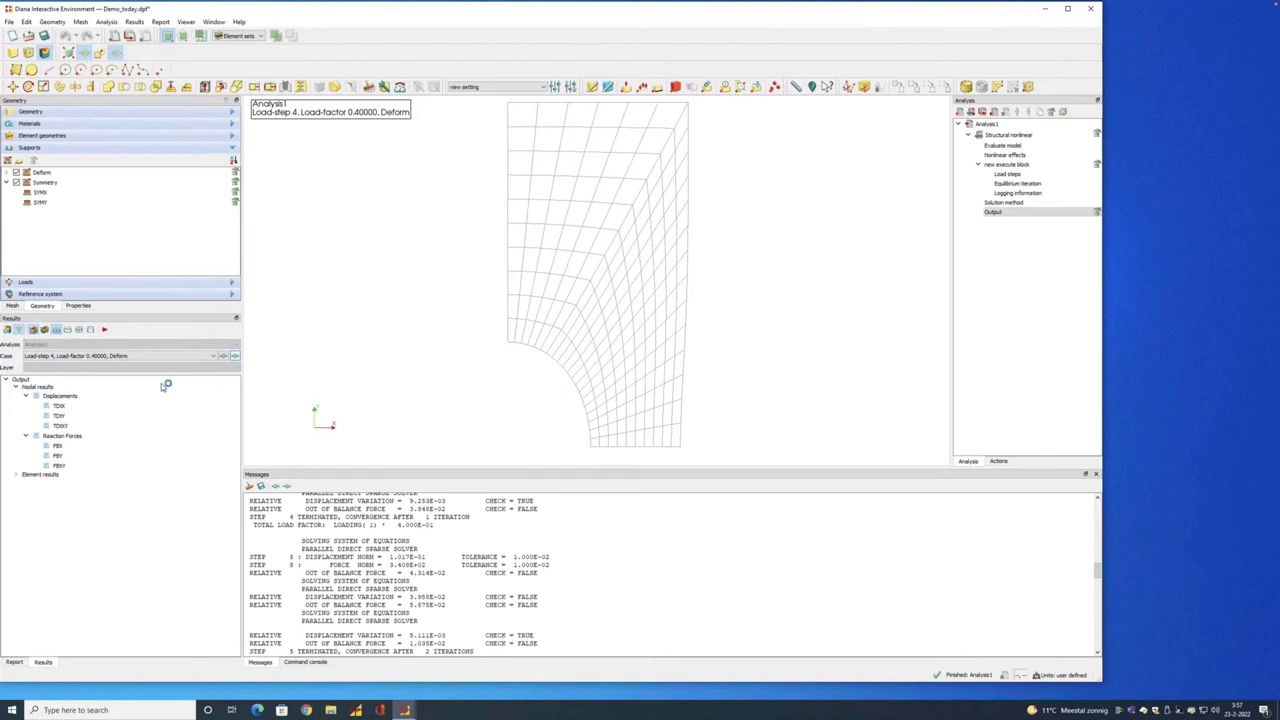
Step: Plot EpXX plastic strain and step to load step 10, then return to the DIANA Events slide
click(16, 476)
click(26, 484)
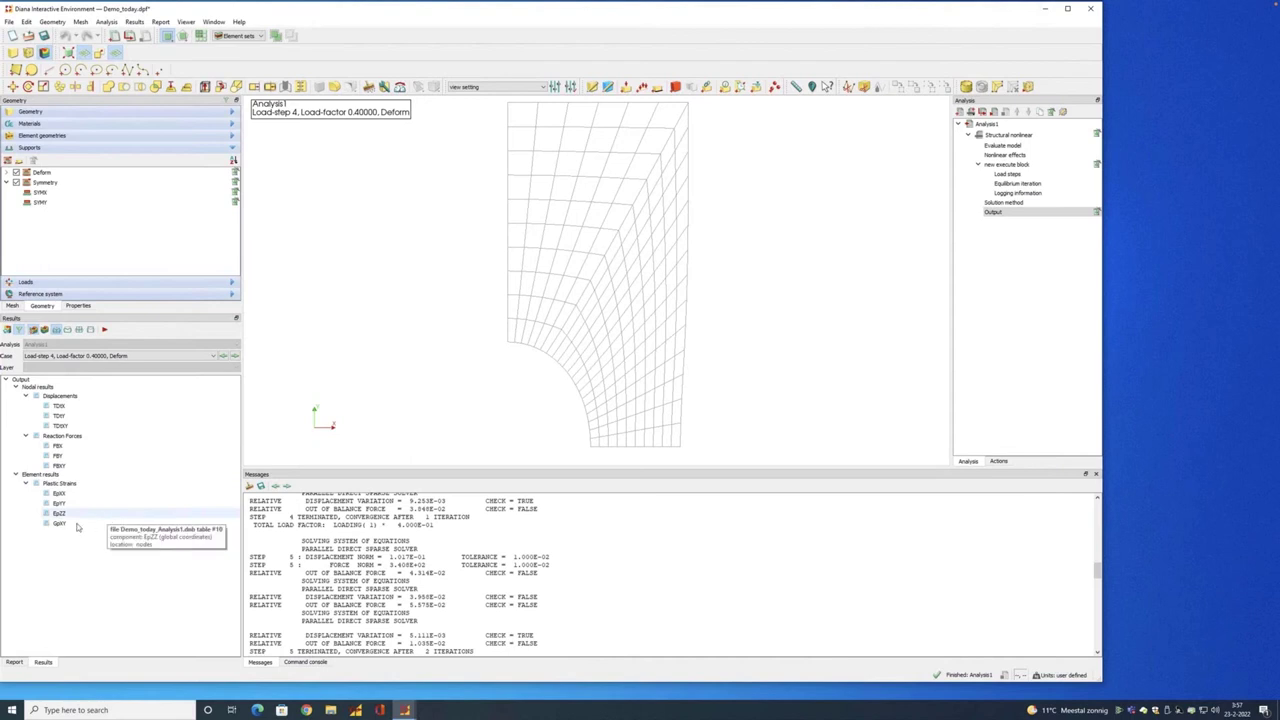
click(60, 494)
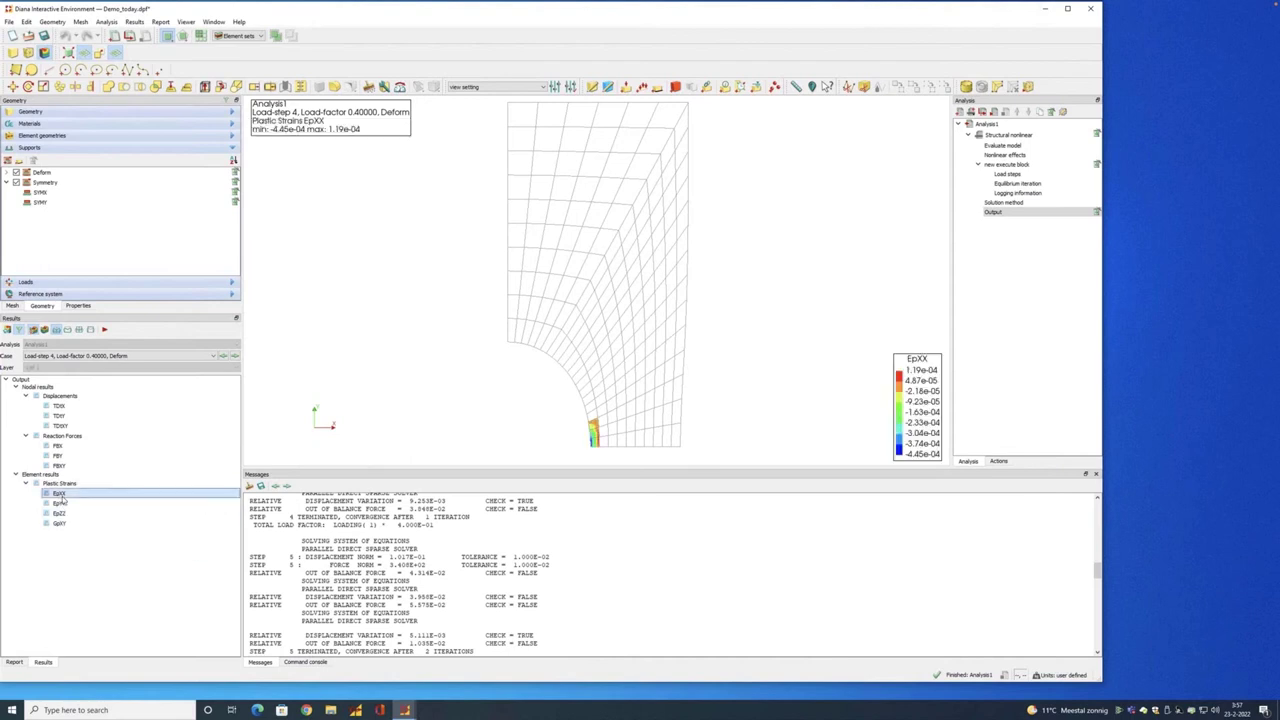
click(237, 357)
click(237, 357)
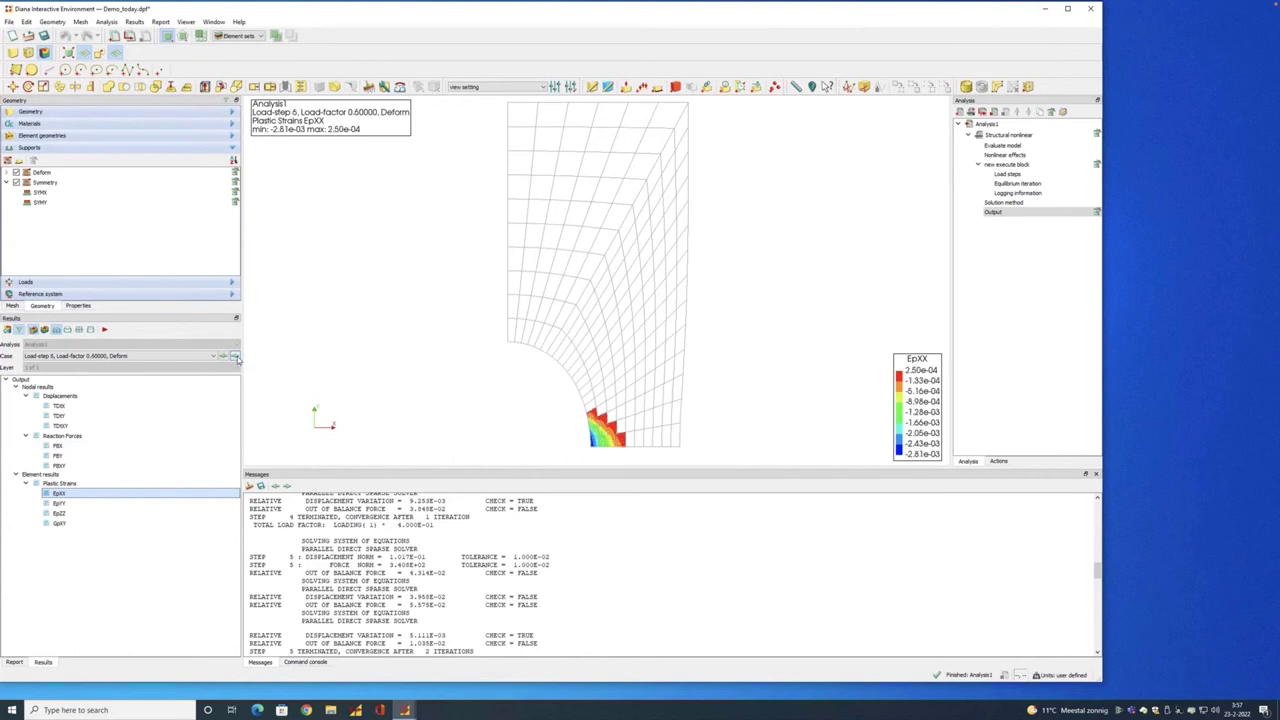
click(237, 357)
click(237, 357)
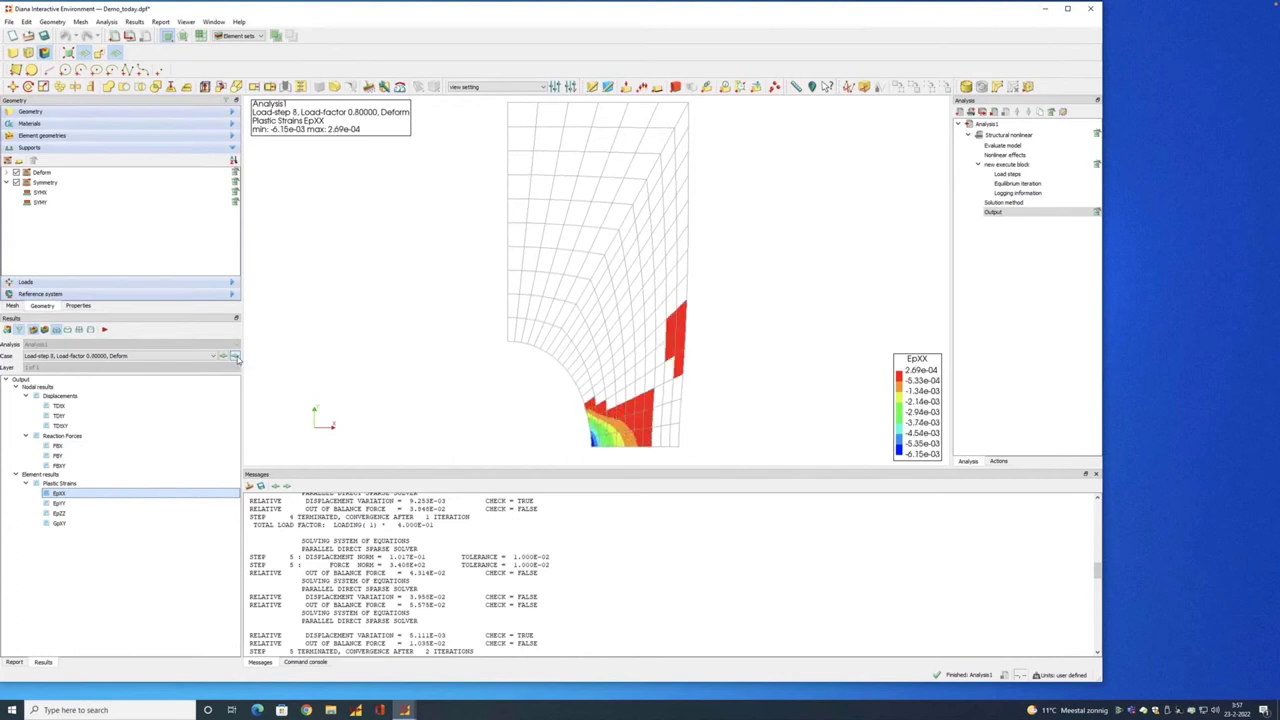
click(237, 357)
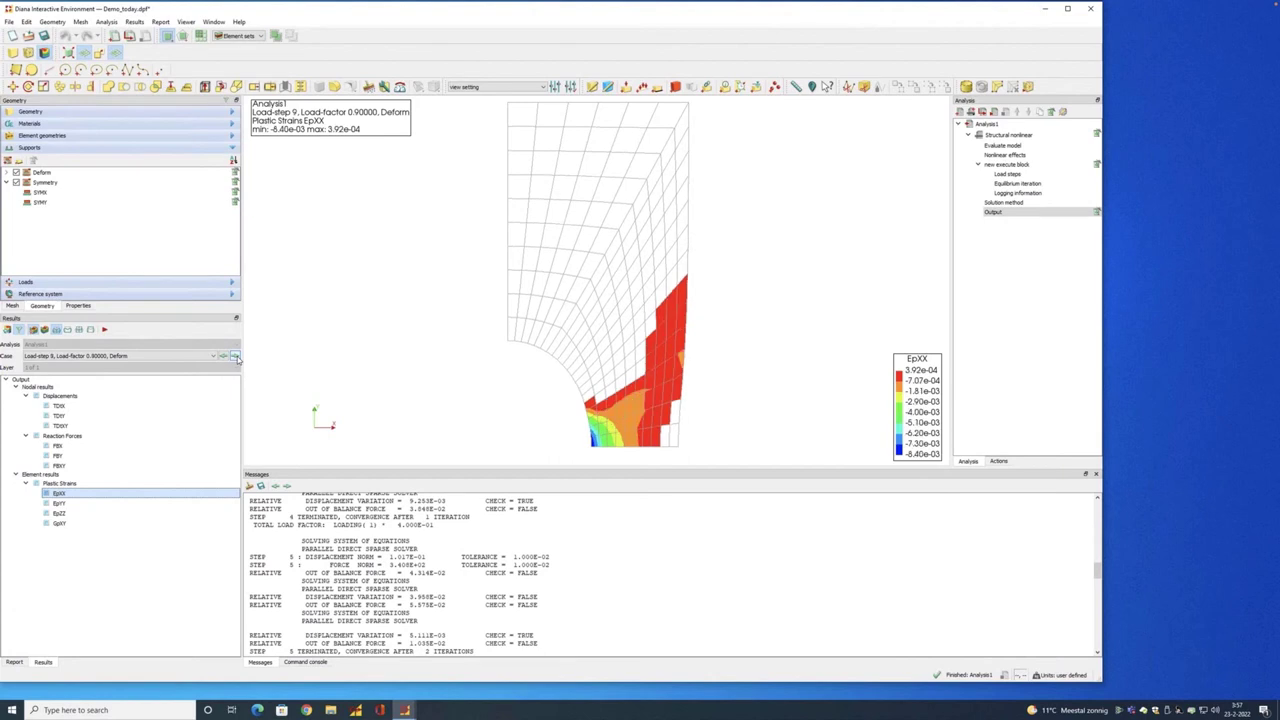
click(237, 357)
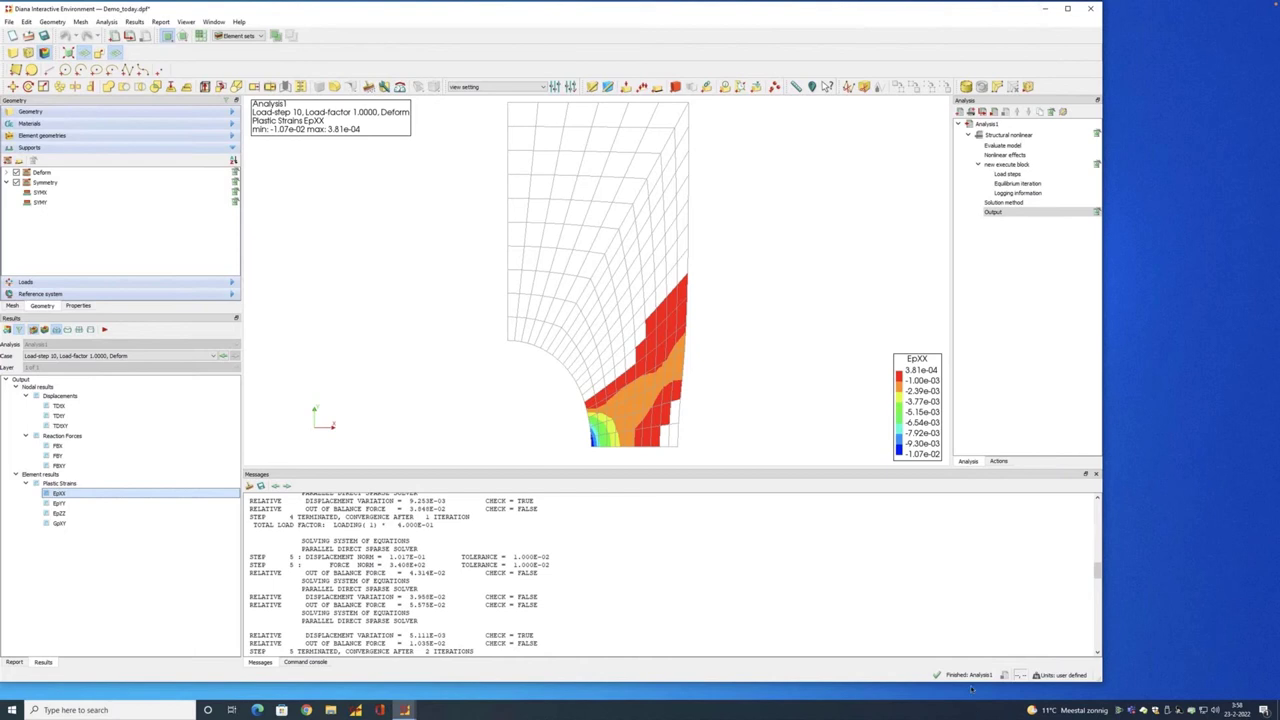
click(918, 706)
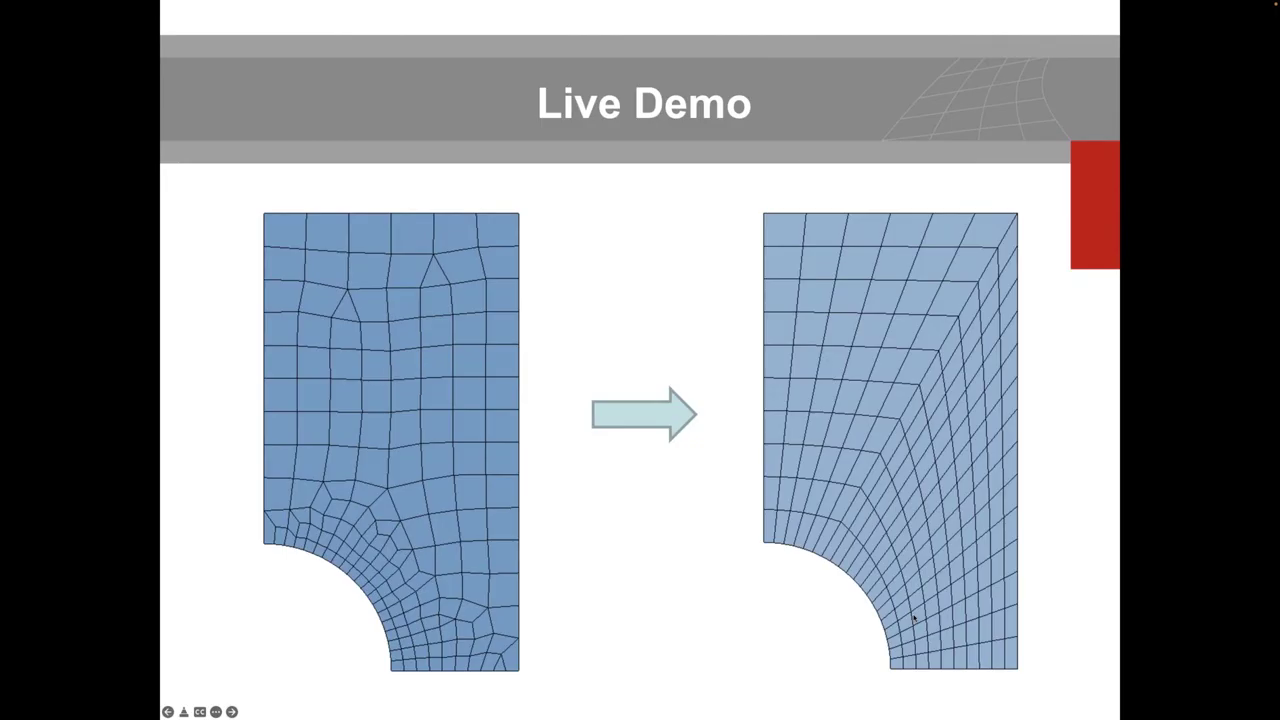
key(Right)
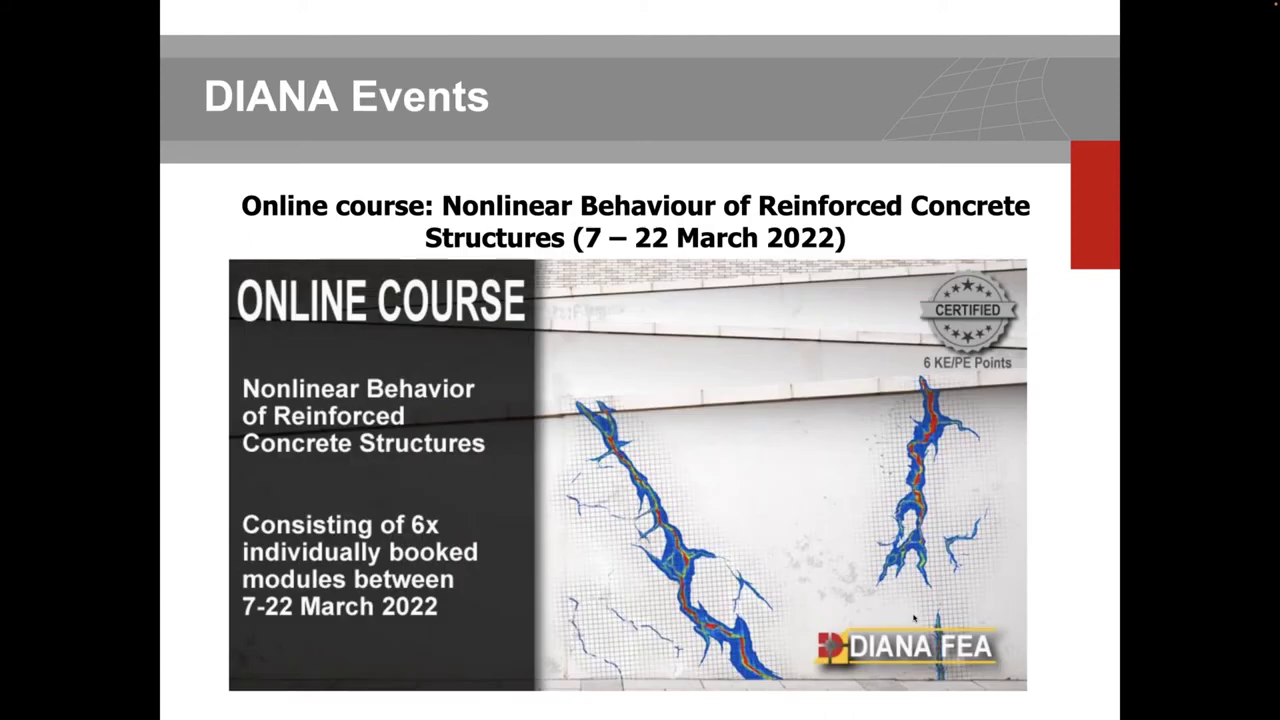